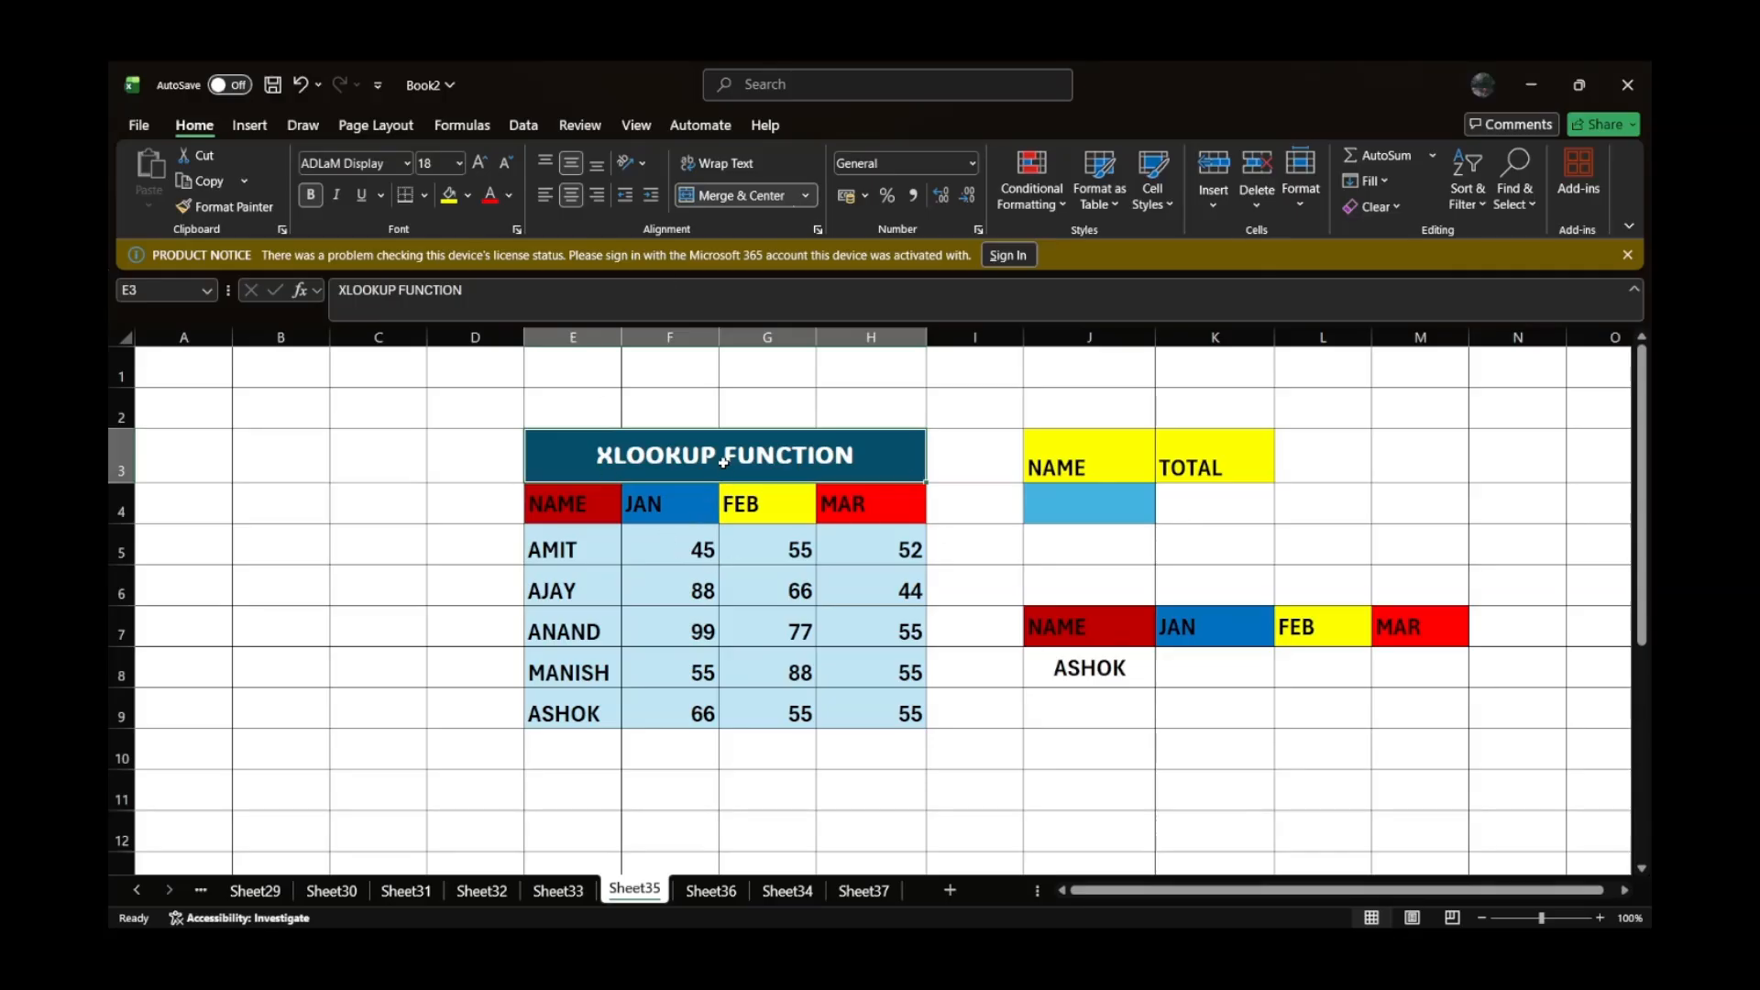
- Review the XLOOKUP FUNCTION table's title and its NAME, JAN, FEB and MAR columns
{"action": "left_click", "coordinate": [685, 518]}
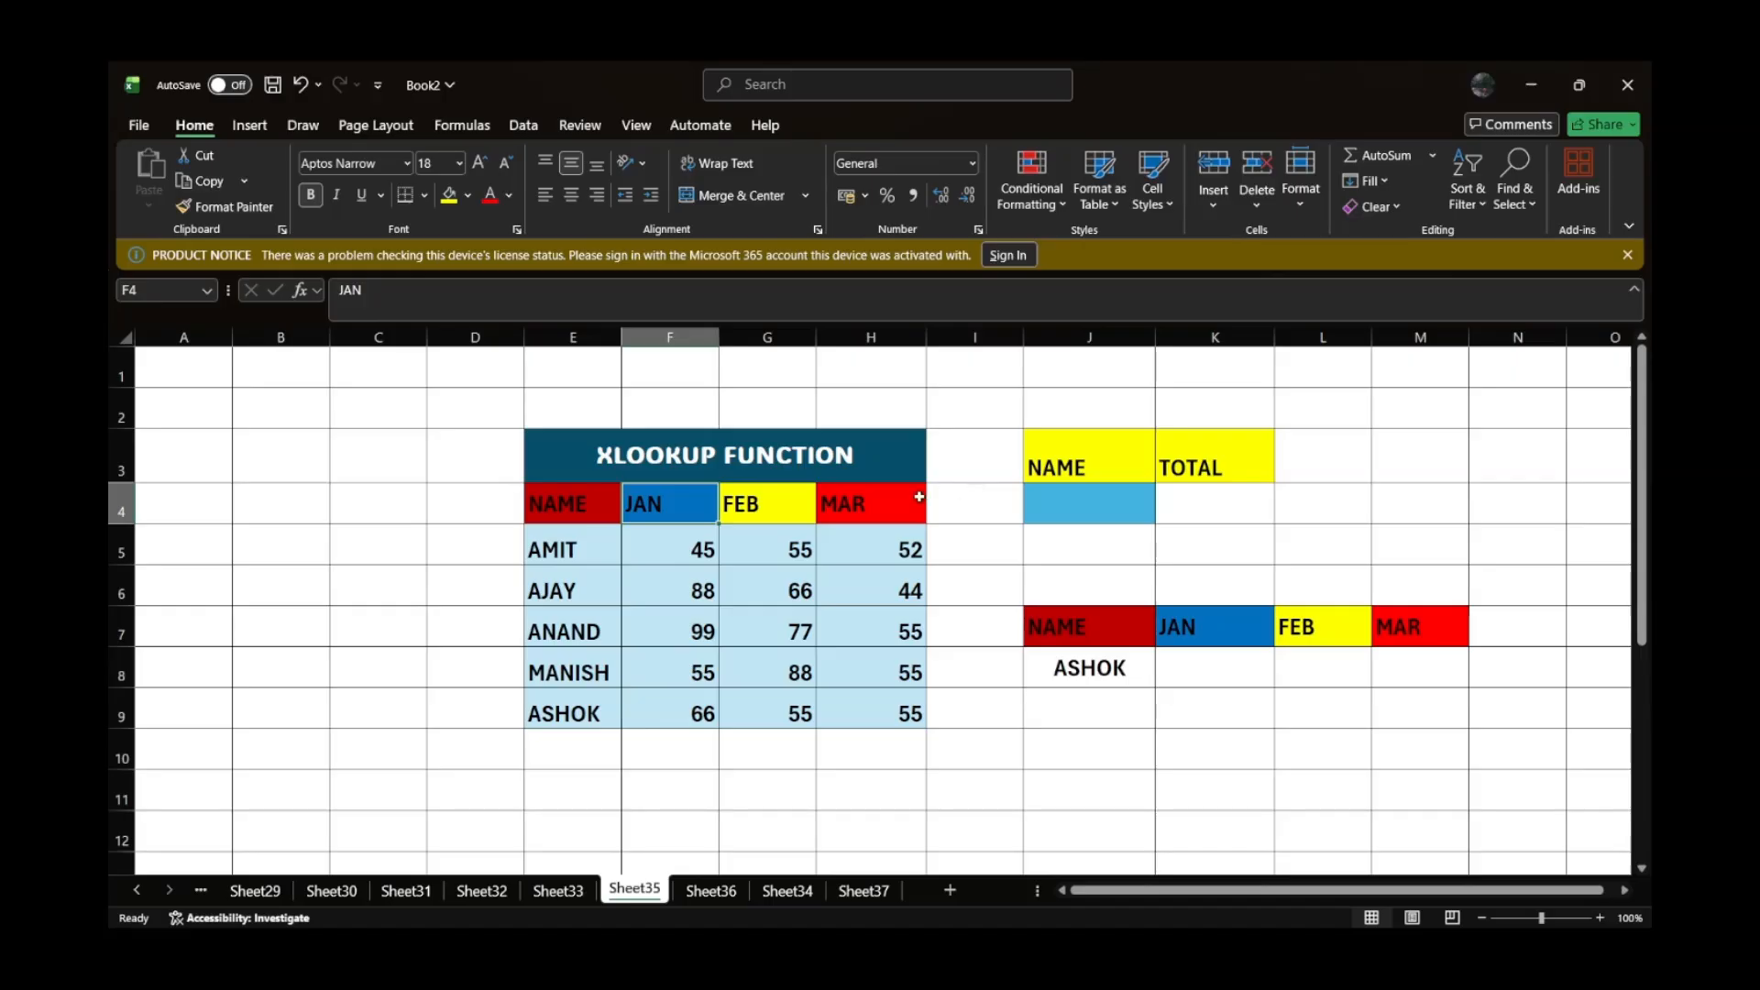
{"action": "left_click", "coordinate": [731, 461]}
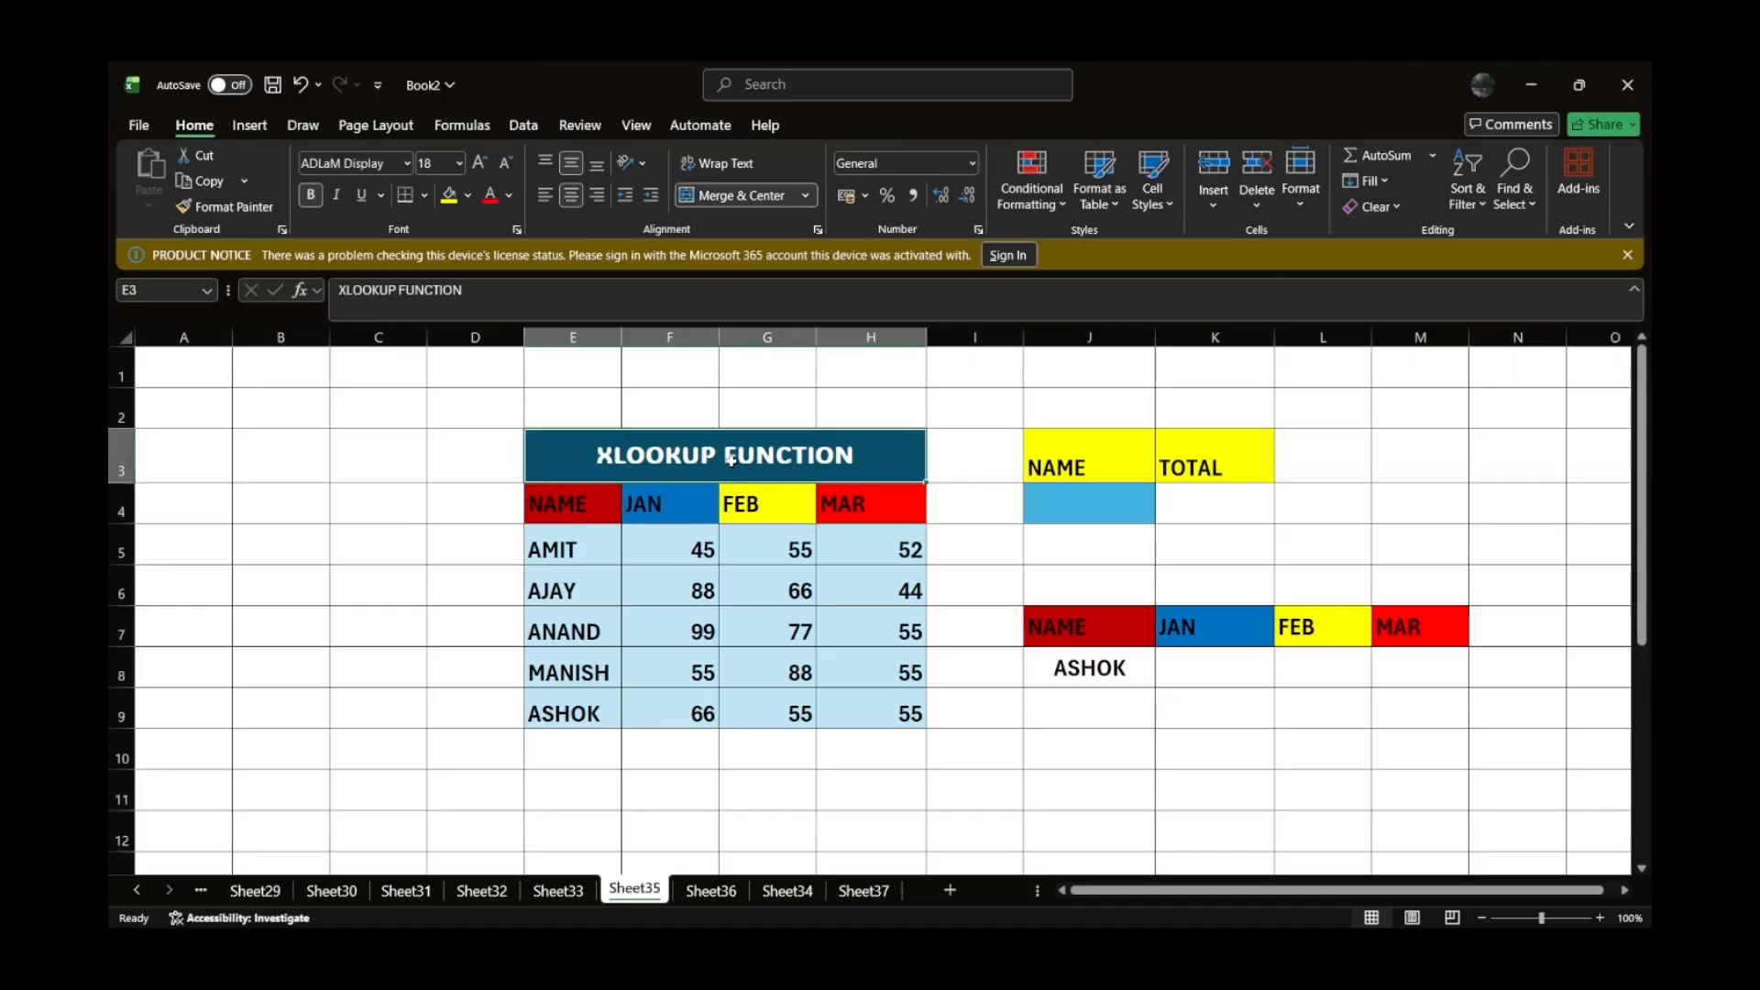
{"action": "left_click_drag", "start_coordinate": [561, 505], "coordinate": [570, 752]}
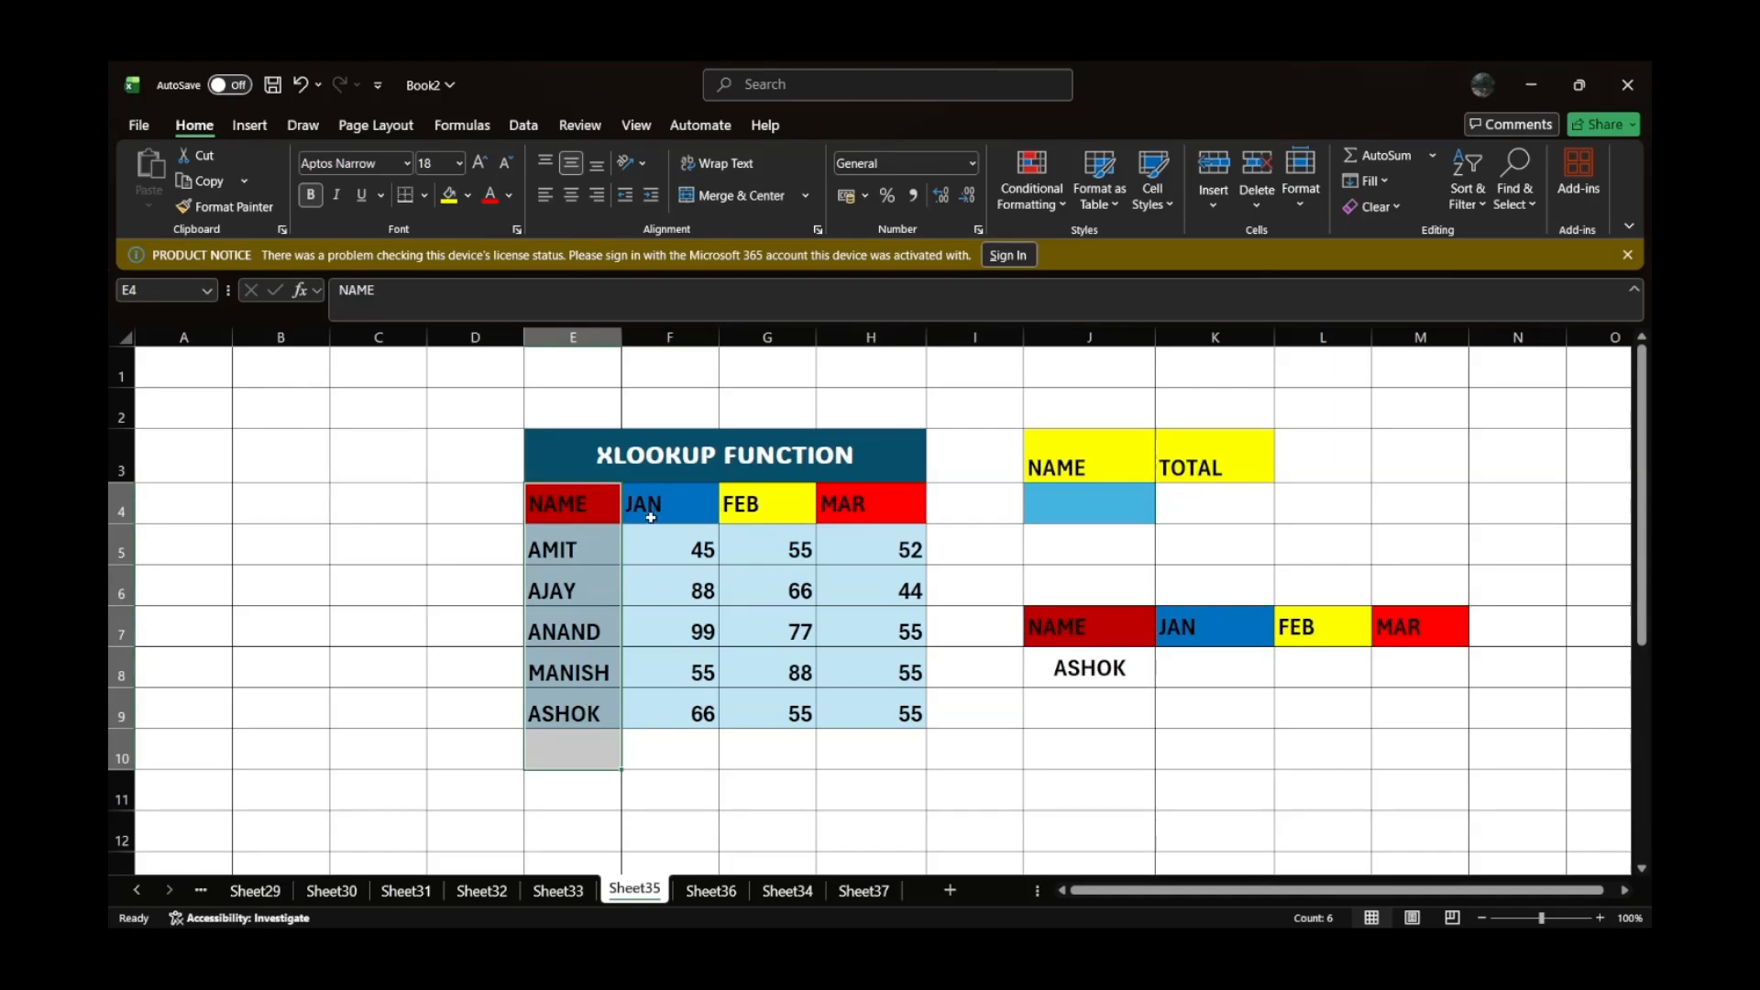
{"action": "left_click_drag", "start_coordinate": [650, 518], "coordinate": [653, 711]}
{"action": "left_click_drag", "start_coordinate": [746, 518], "coordinate": [750, 731]}
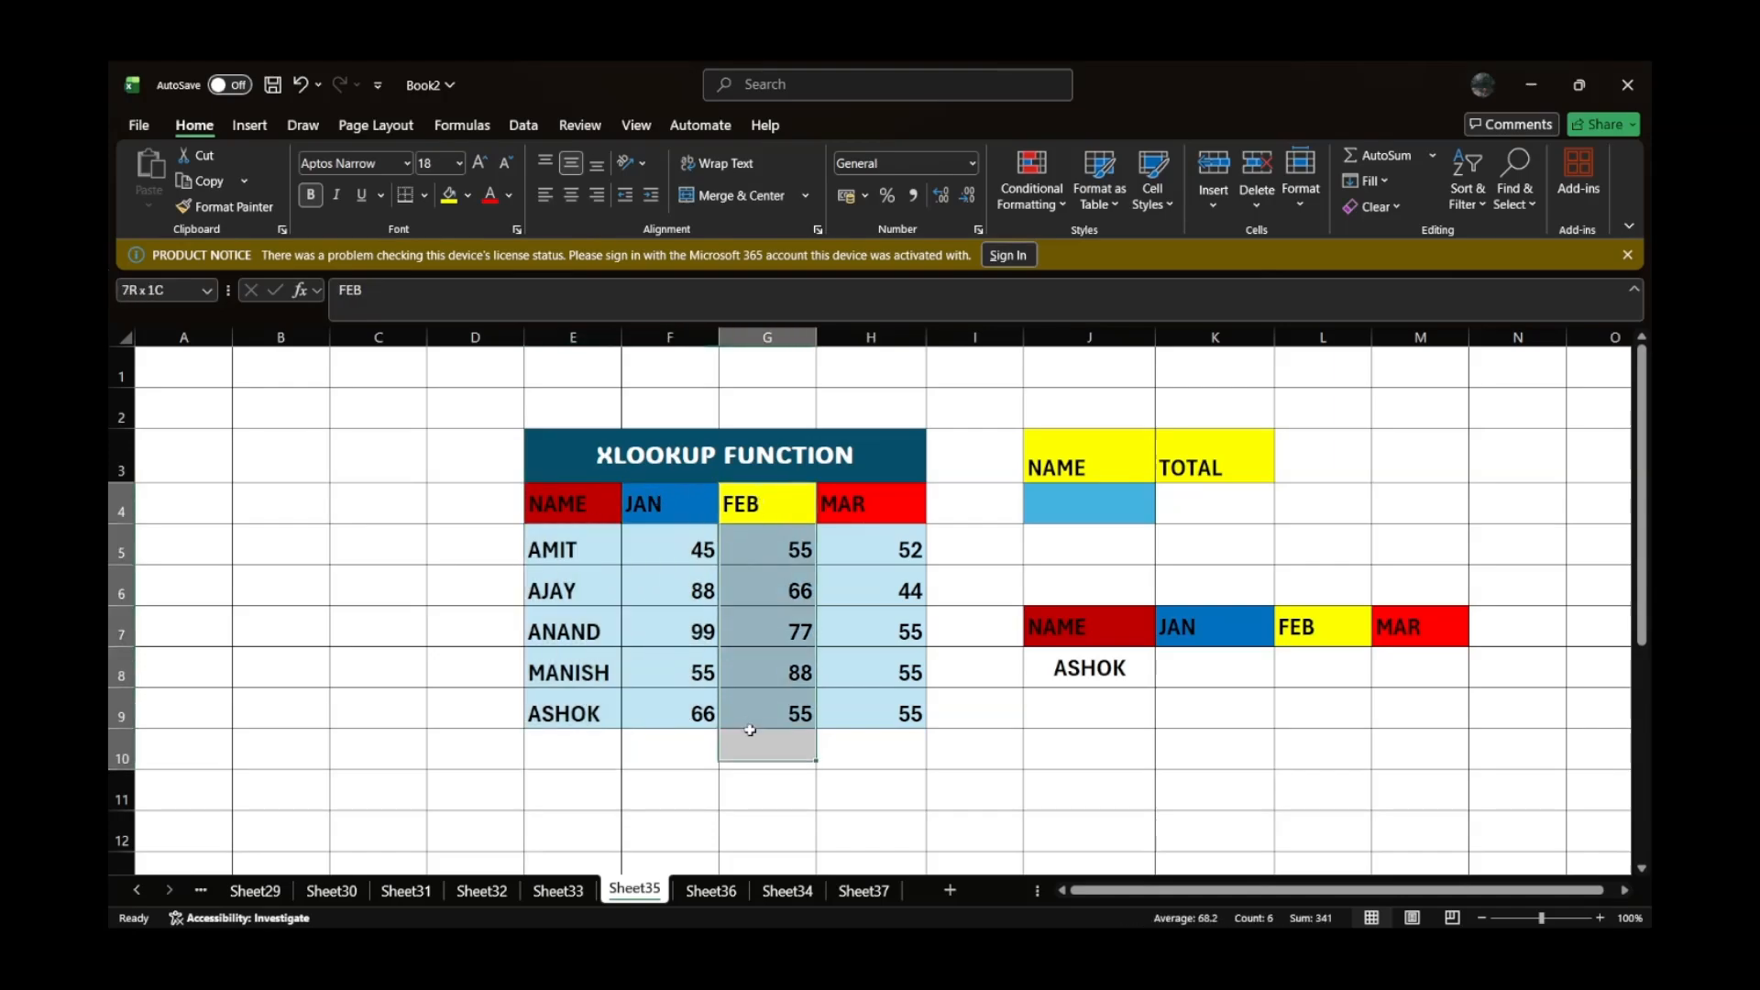
{"action": "left_click_drag", "start_coordinate": [845, 504], "coordinate": [853, 713]}
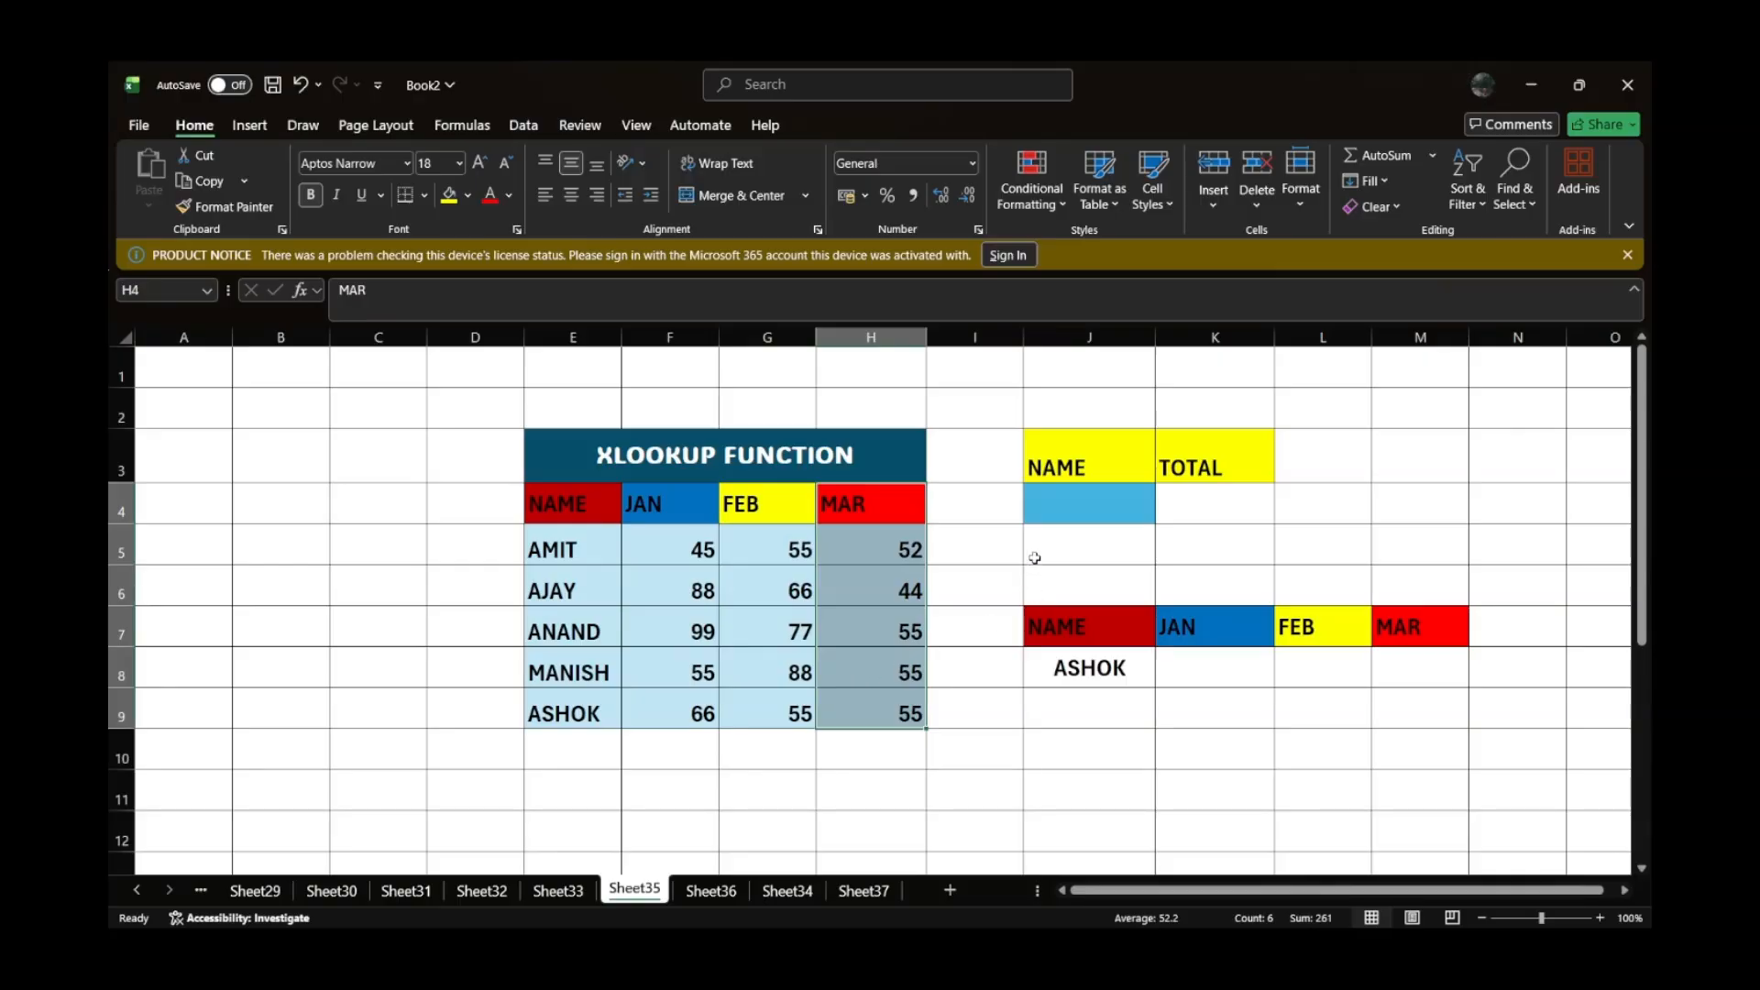
- Enter the name from E5 in cell J4 under the yellow NAME header
{"action": "left_click", "coordinate": [1051, 507]}
{"action": "type", "text": "AMIT"}
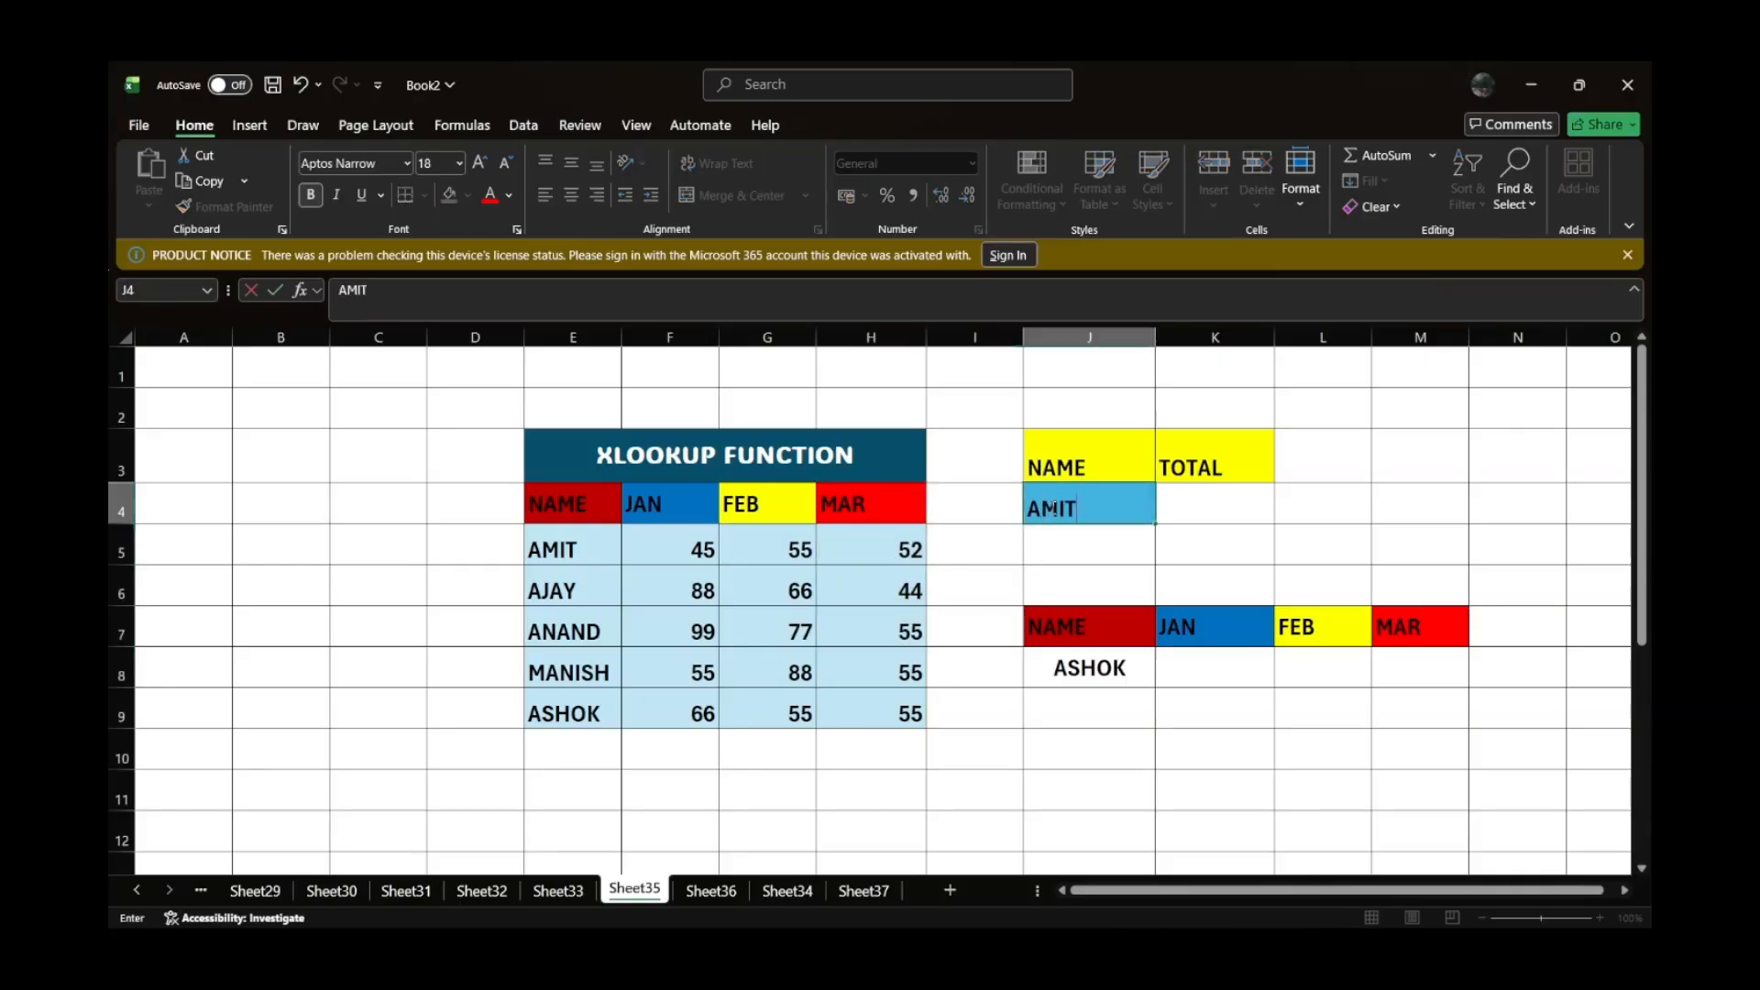
{"action": "key", "text": "Return"}
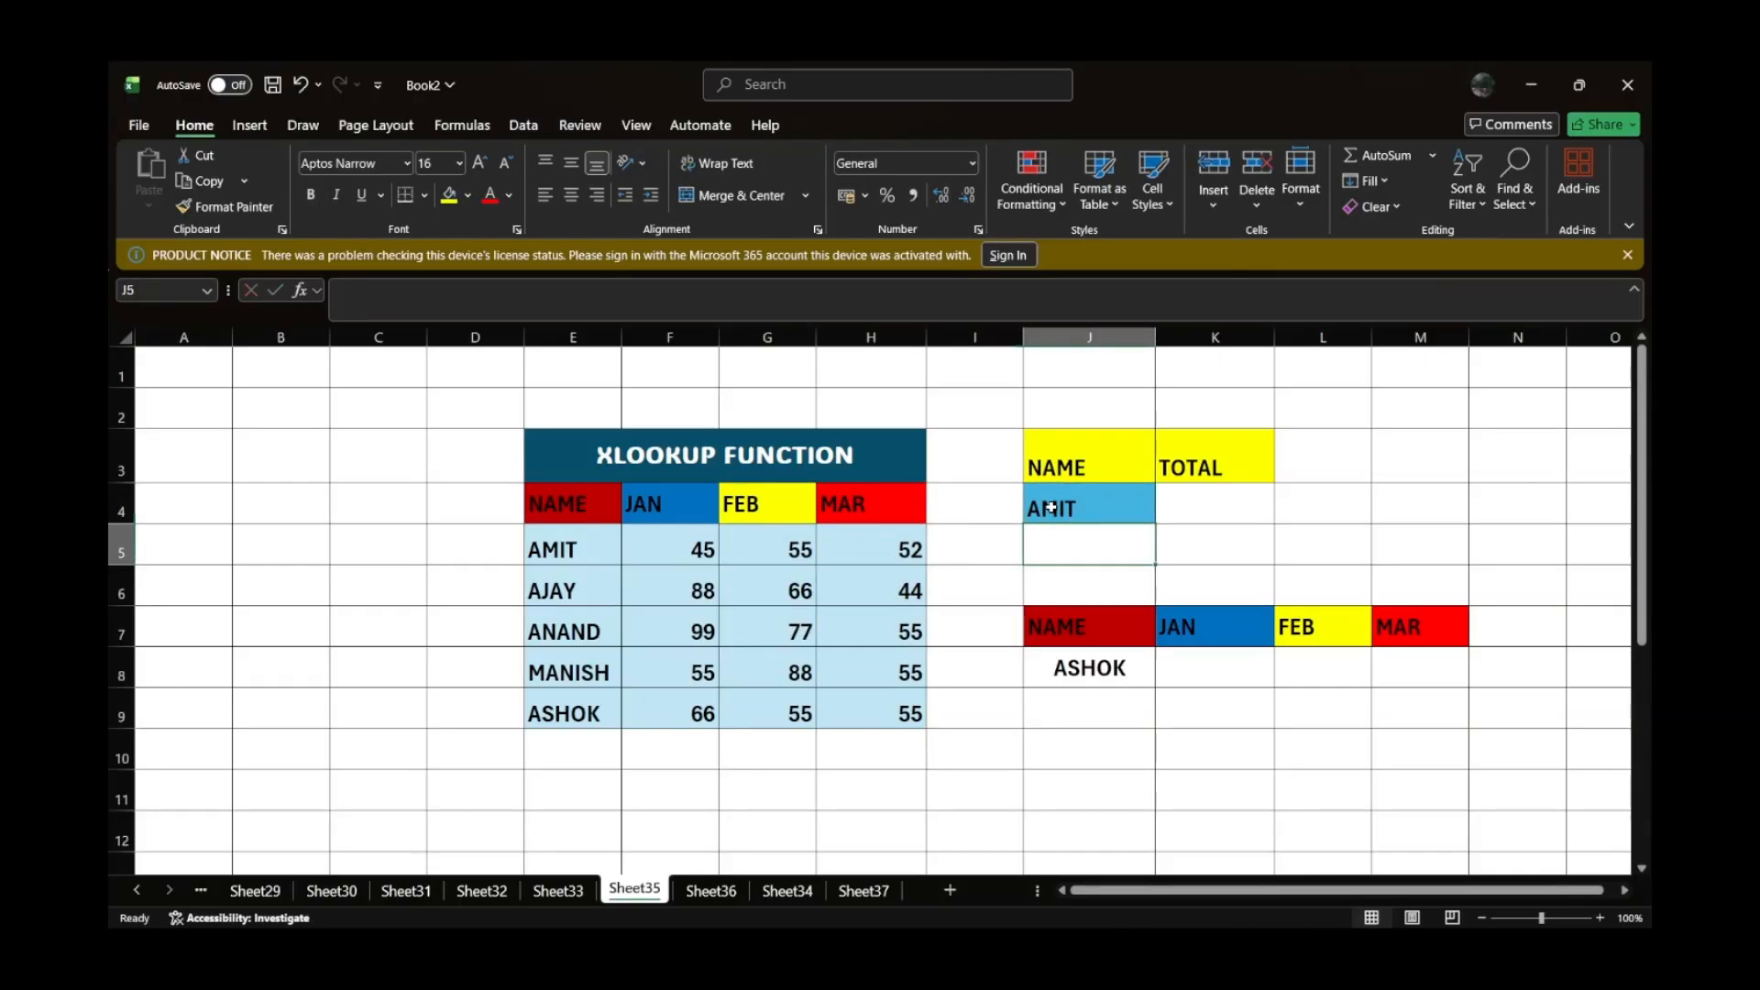
- Examine the names and the three monthly columns in E4:H9 that feed the TOTAL cell K4
{"action": "left_click", "coordinate": [1210, 495]}
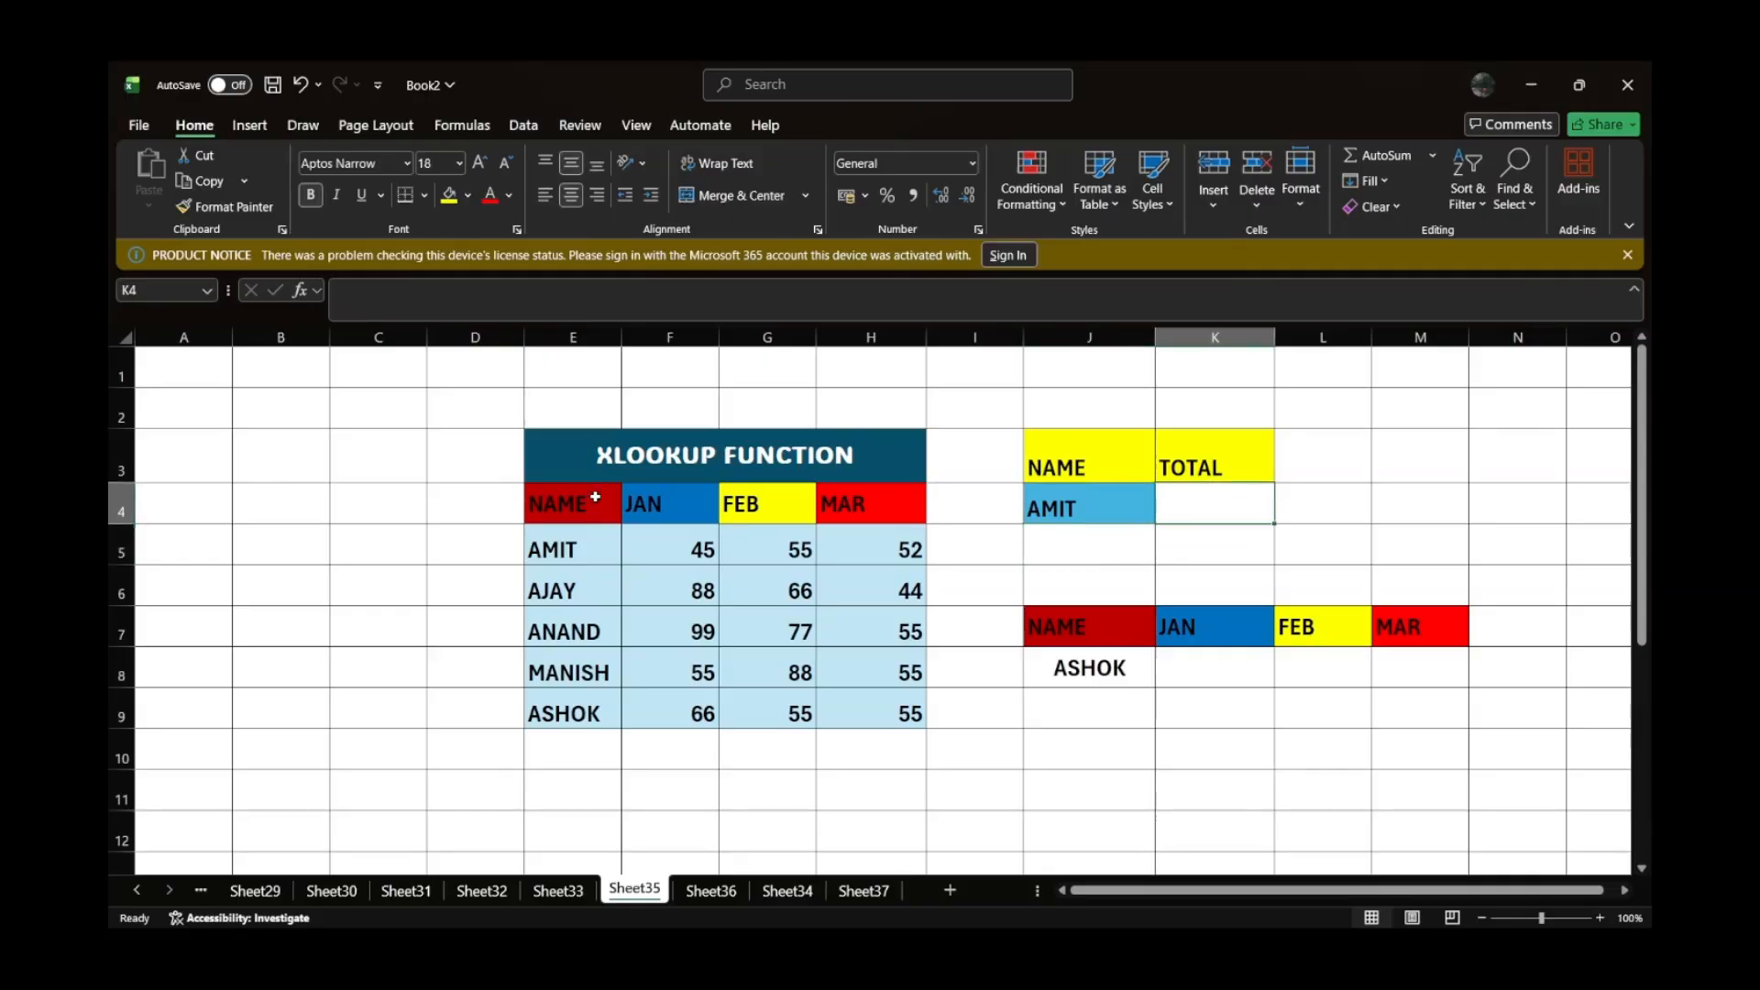
{"action": "left_click_drag", "start_coordinate": [591, 516], "coordinate": [568, 697]}
{"action": "left_click", "coordinate": [655, 508]}
{"action": "left_click_drag", "start_coordinate": [655, 508], "coordinate": [658, 713]}
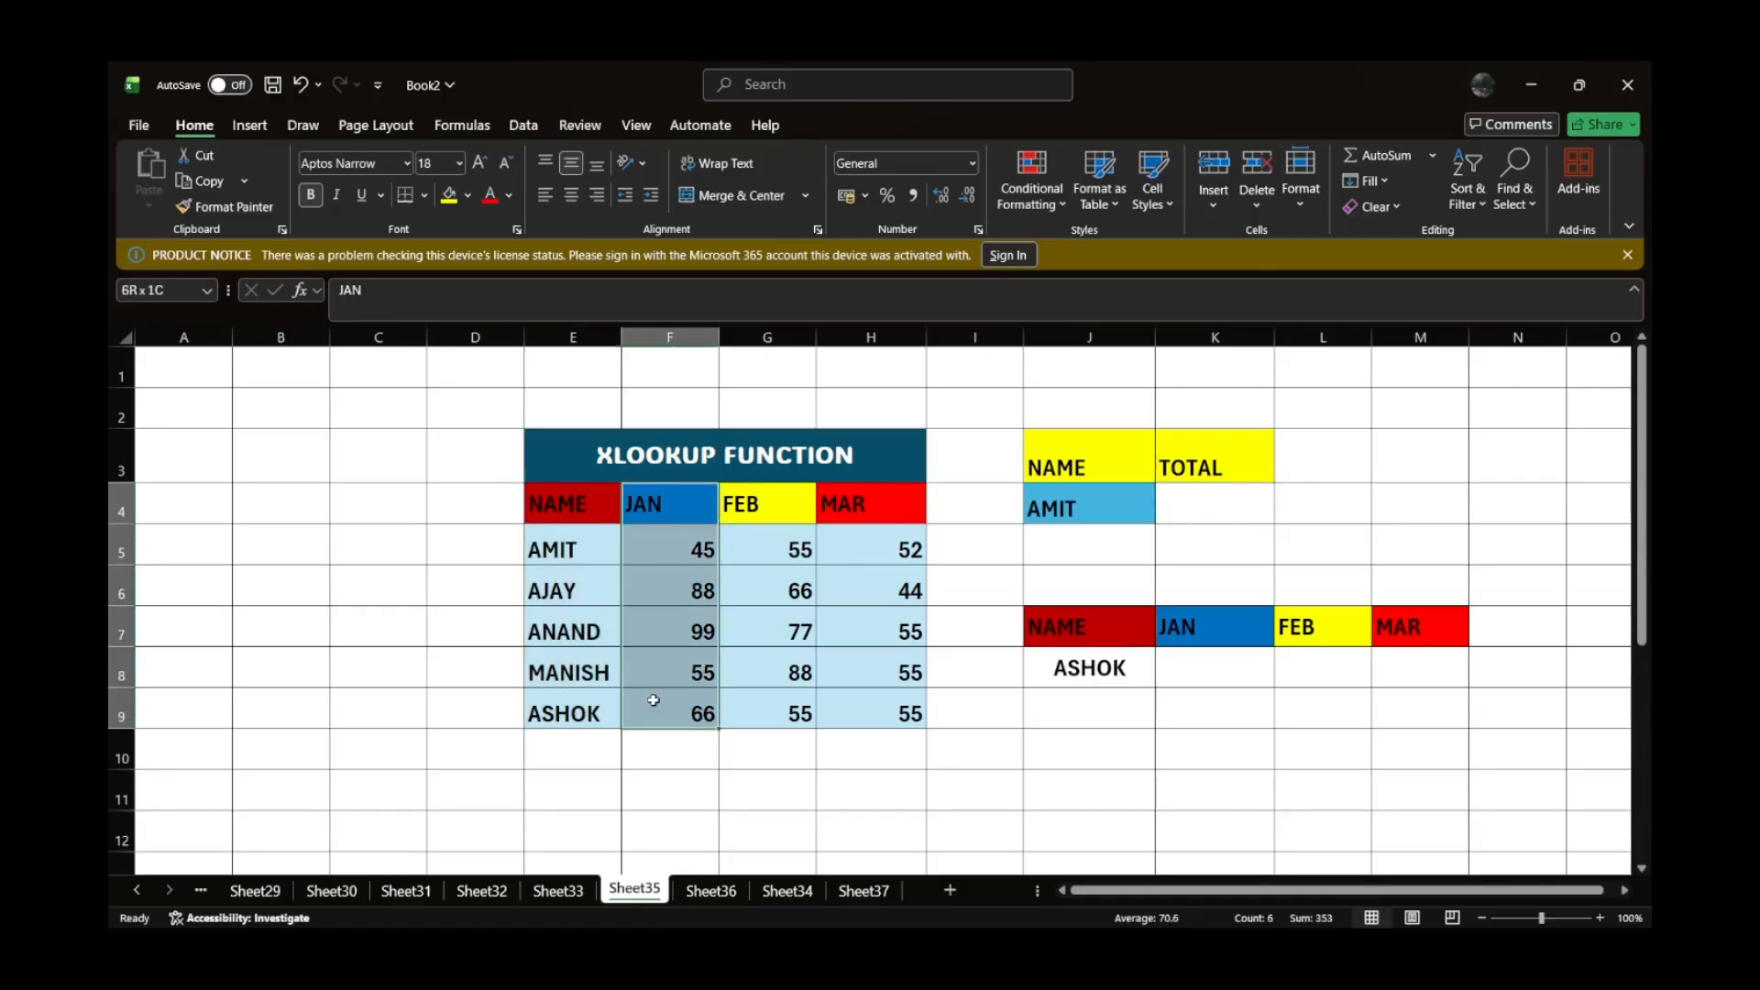
{"action": "left_click_drag", "start_coordinate": [747, 509], "coordinate": [765, 710]}
{"action": "left_click_drag", "start_coordinate": [876, 513], "coordinate": [857, 708]}
{"action": "left_click", "coordinate": [1222, 493]}
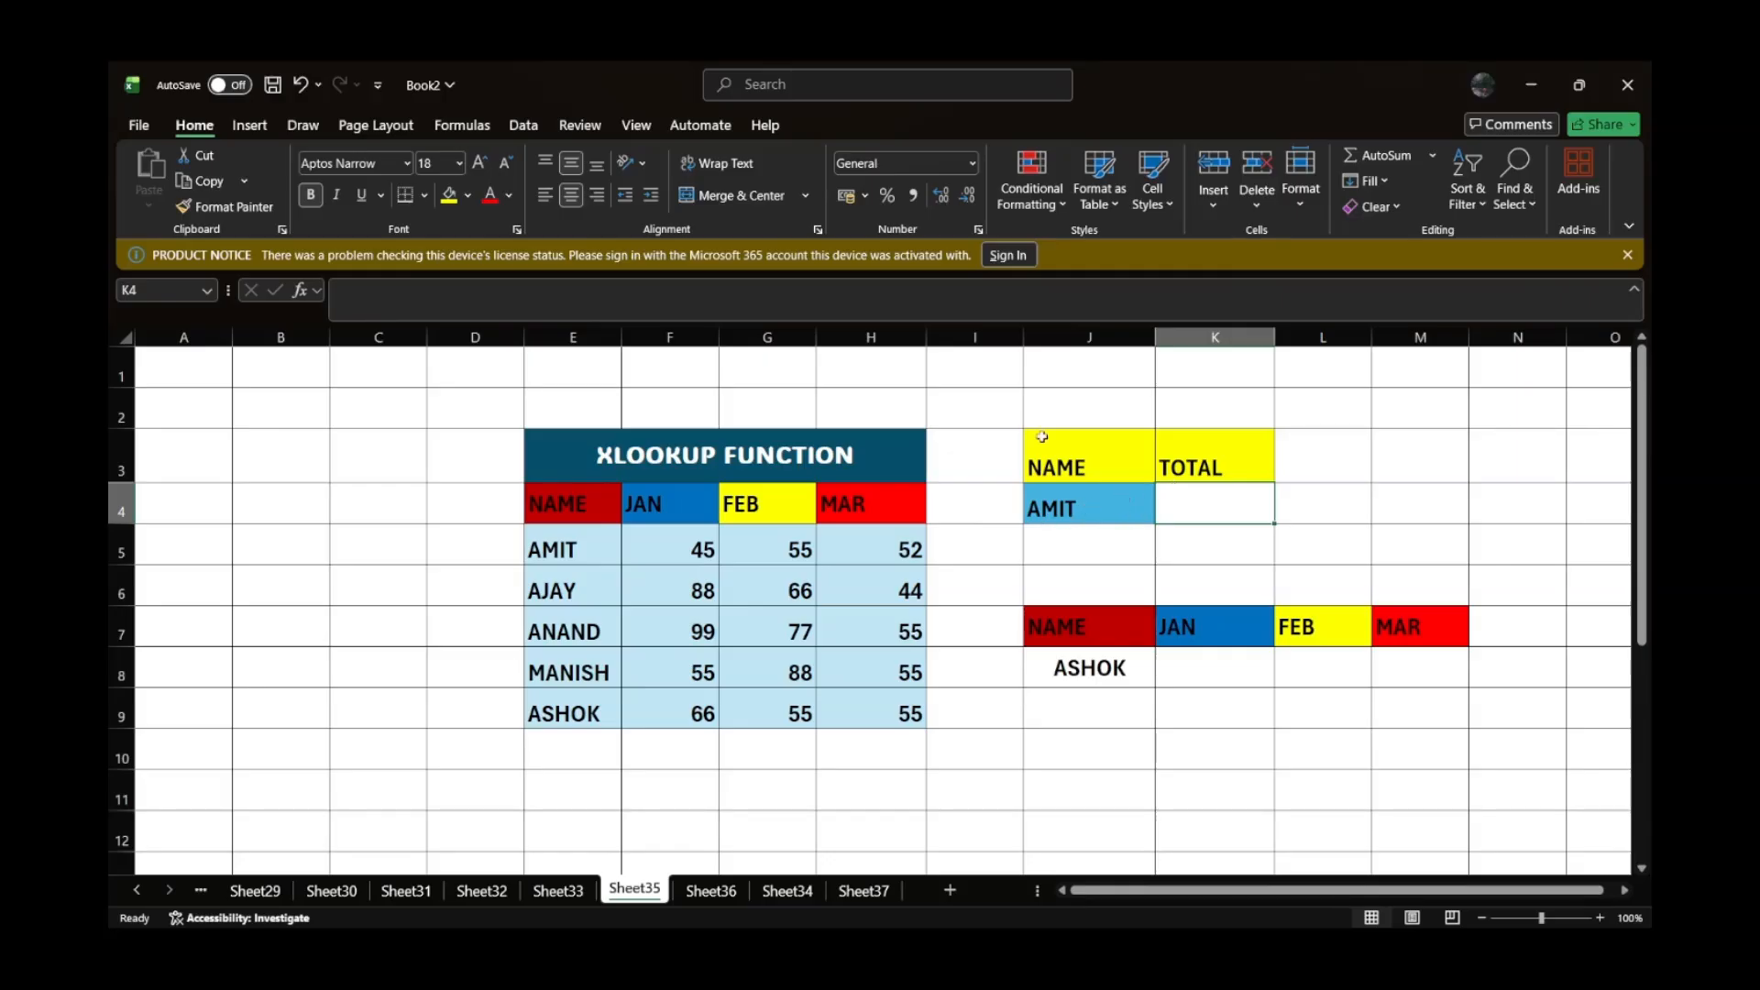
- Clear the manually entered name from cell J4
{"action": "left_click", "coordinate": [1128, 512]}
{"action": "key", "text": "BackSpace"}
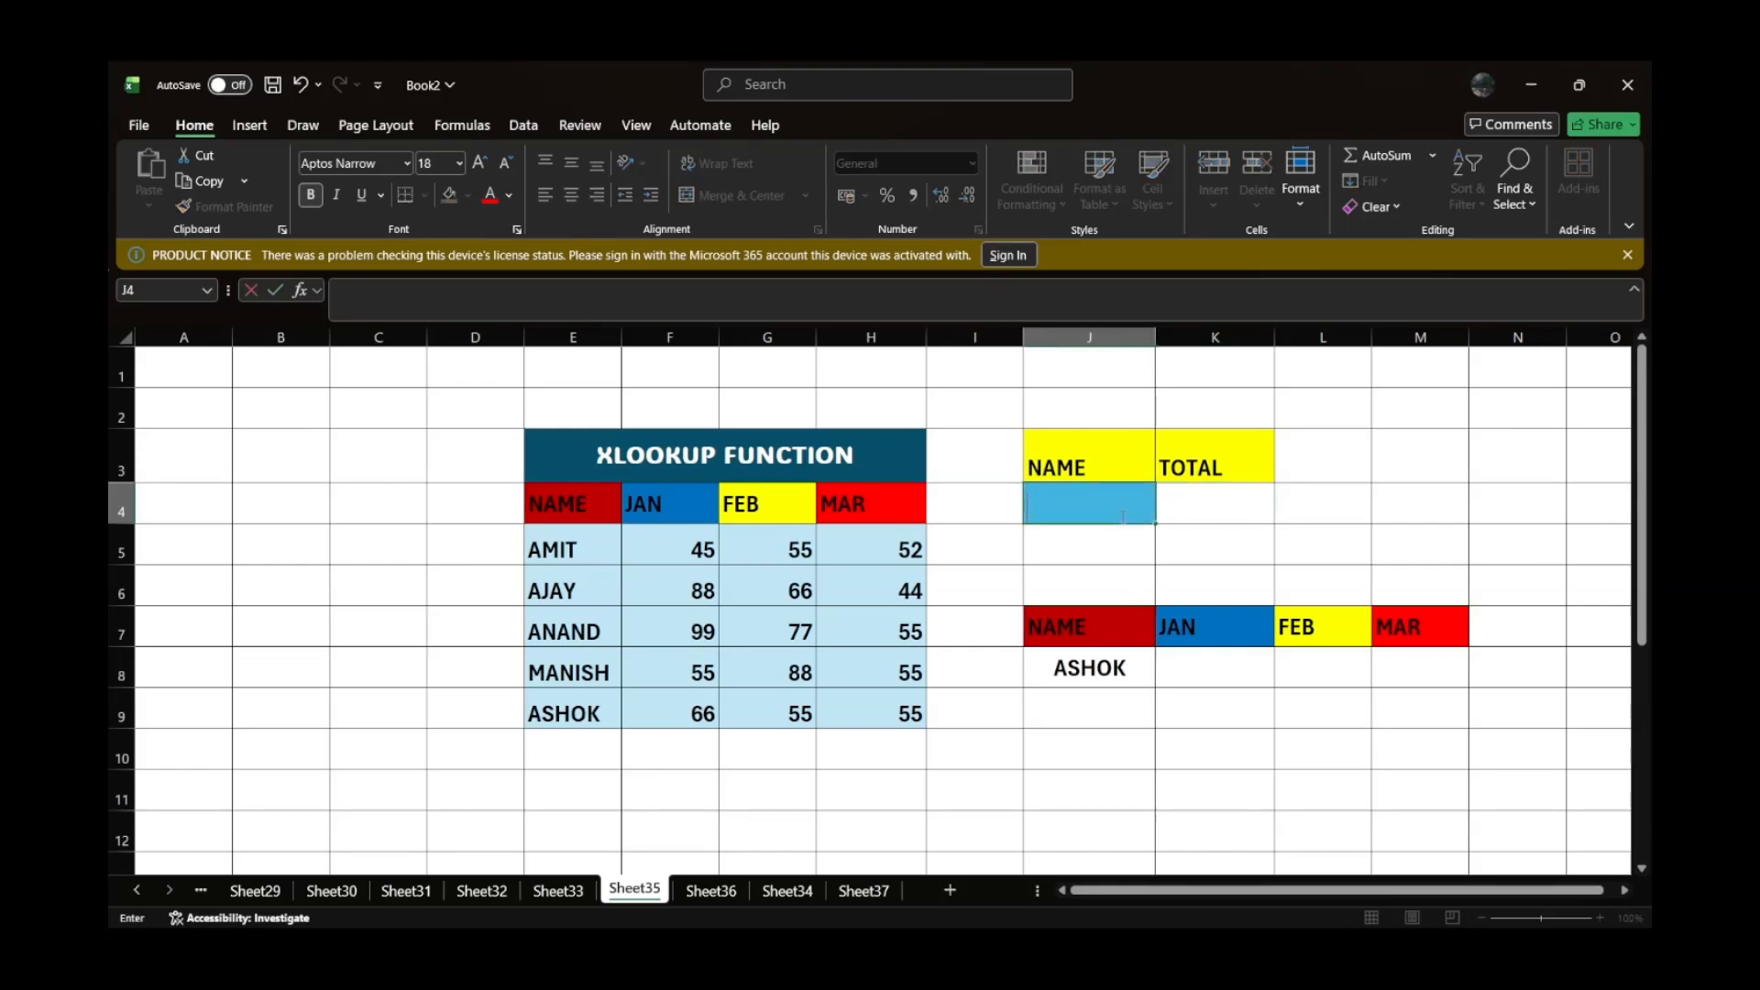
{"action": "key", "text": "Return"}
- Add a data validation drop-down list to cell J4 with E5:E9 as its source and choose the first name
{"action": "left_click", "coordinate": [1104, 499]}
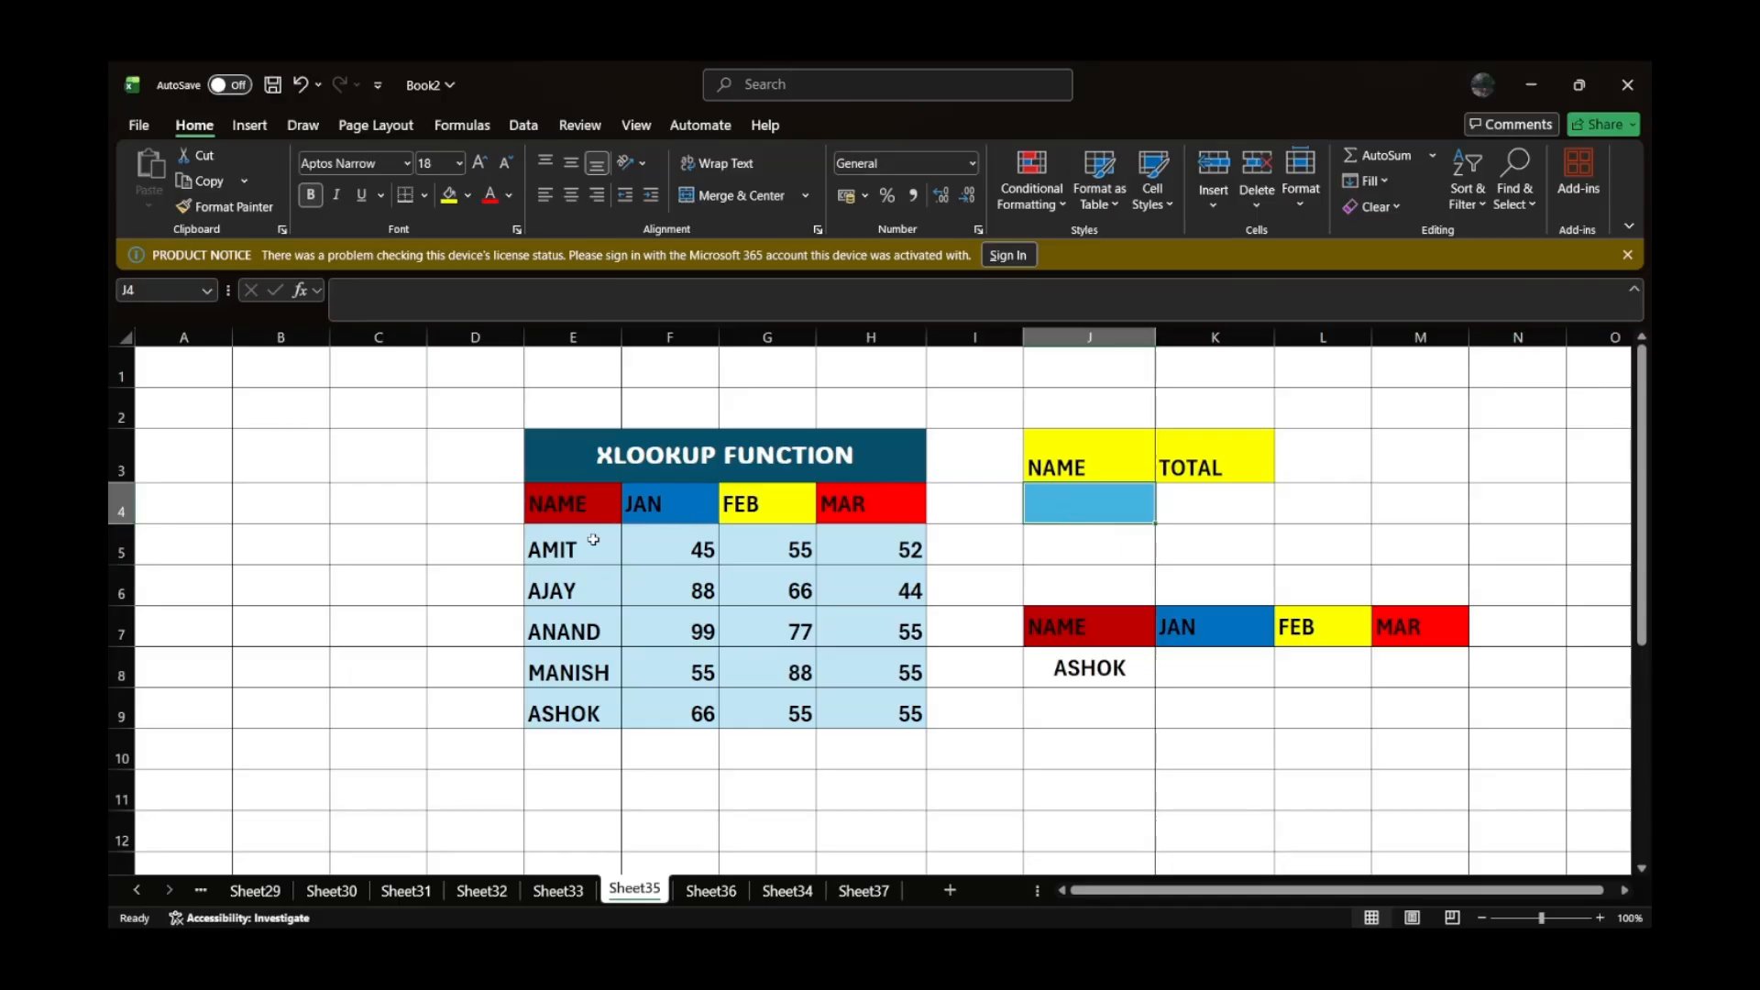
{"action": "left_click_drag", "start_coordinate": [593, 540], "coordinate": [564, 706]}
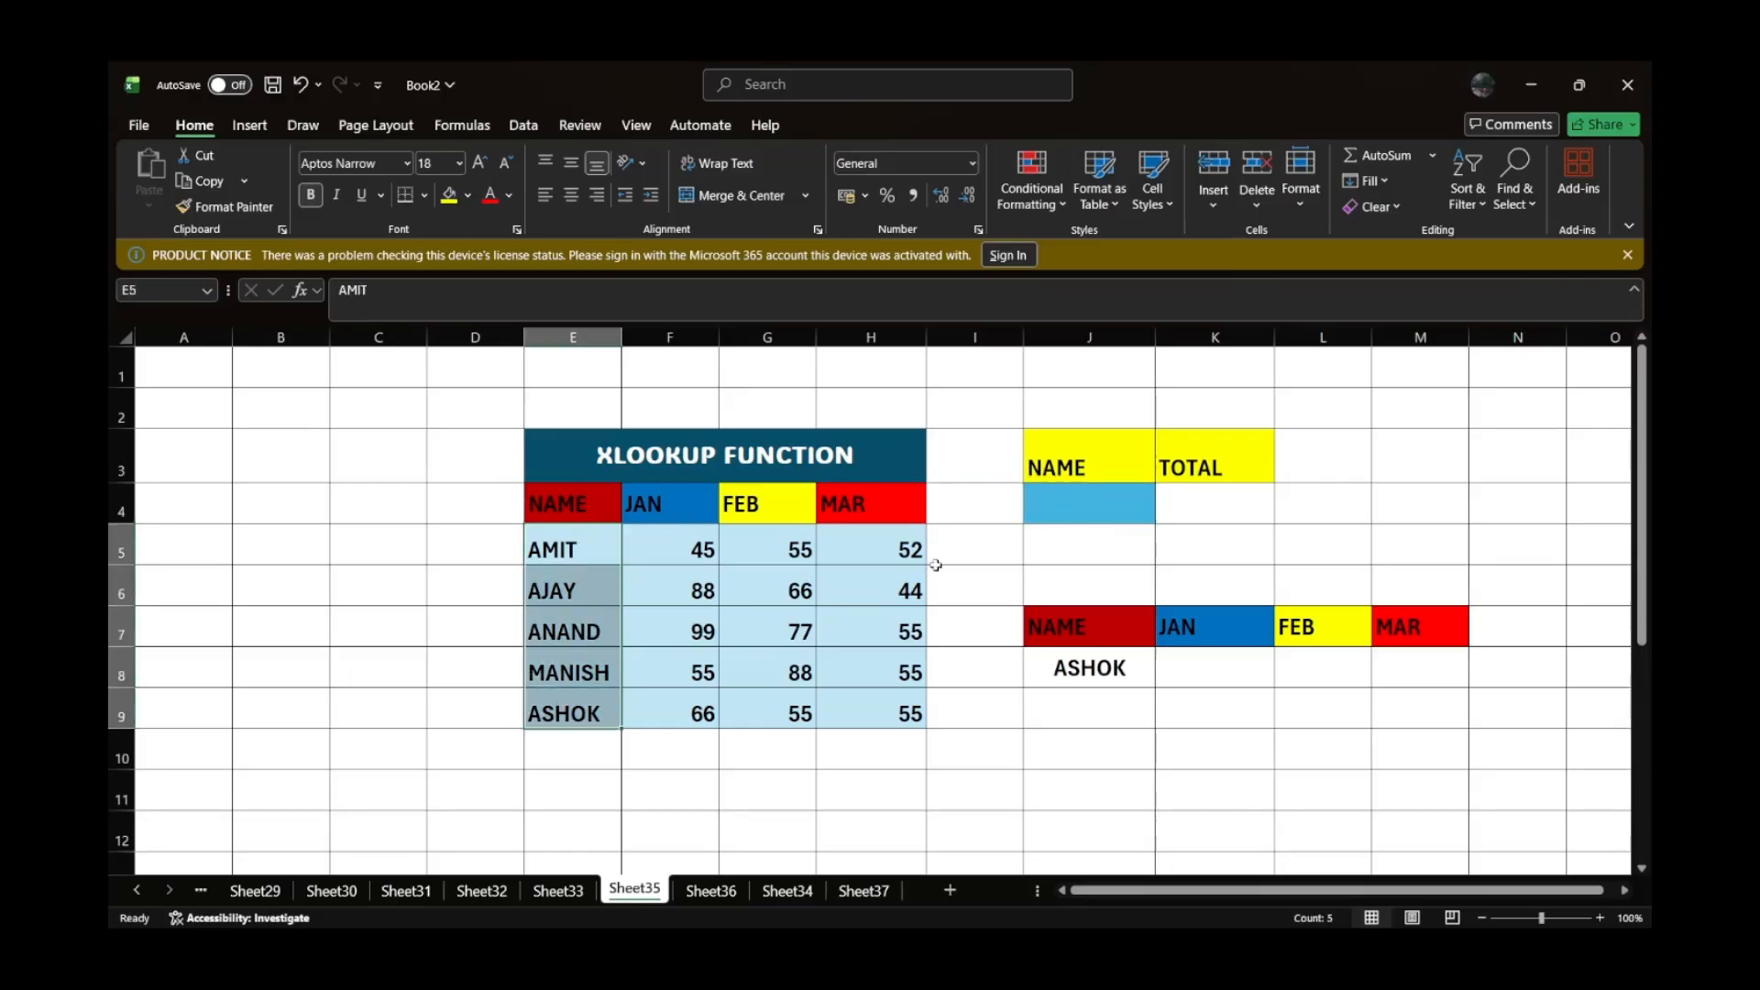
{"action": "left_click", "coordinate": [1060, 507]}
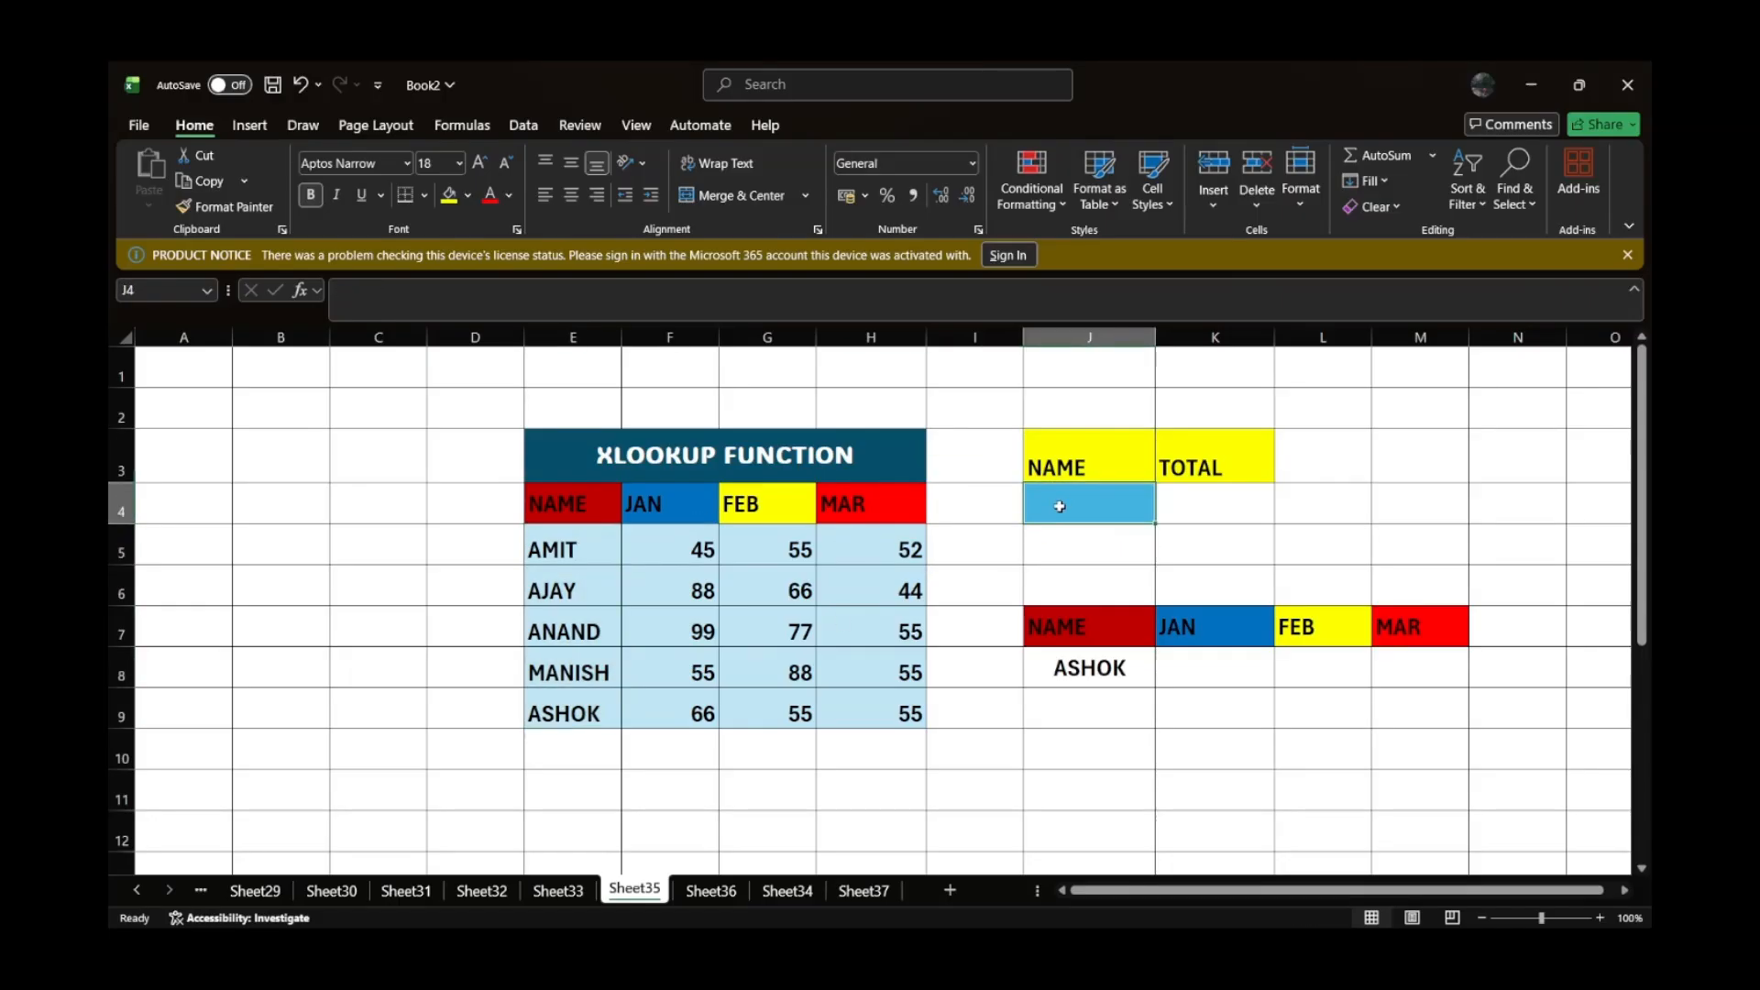
{"action": "left_click", "coordinate": [523, 125]}
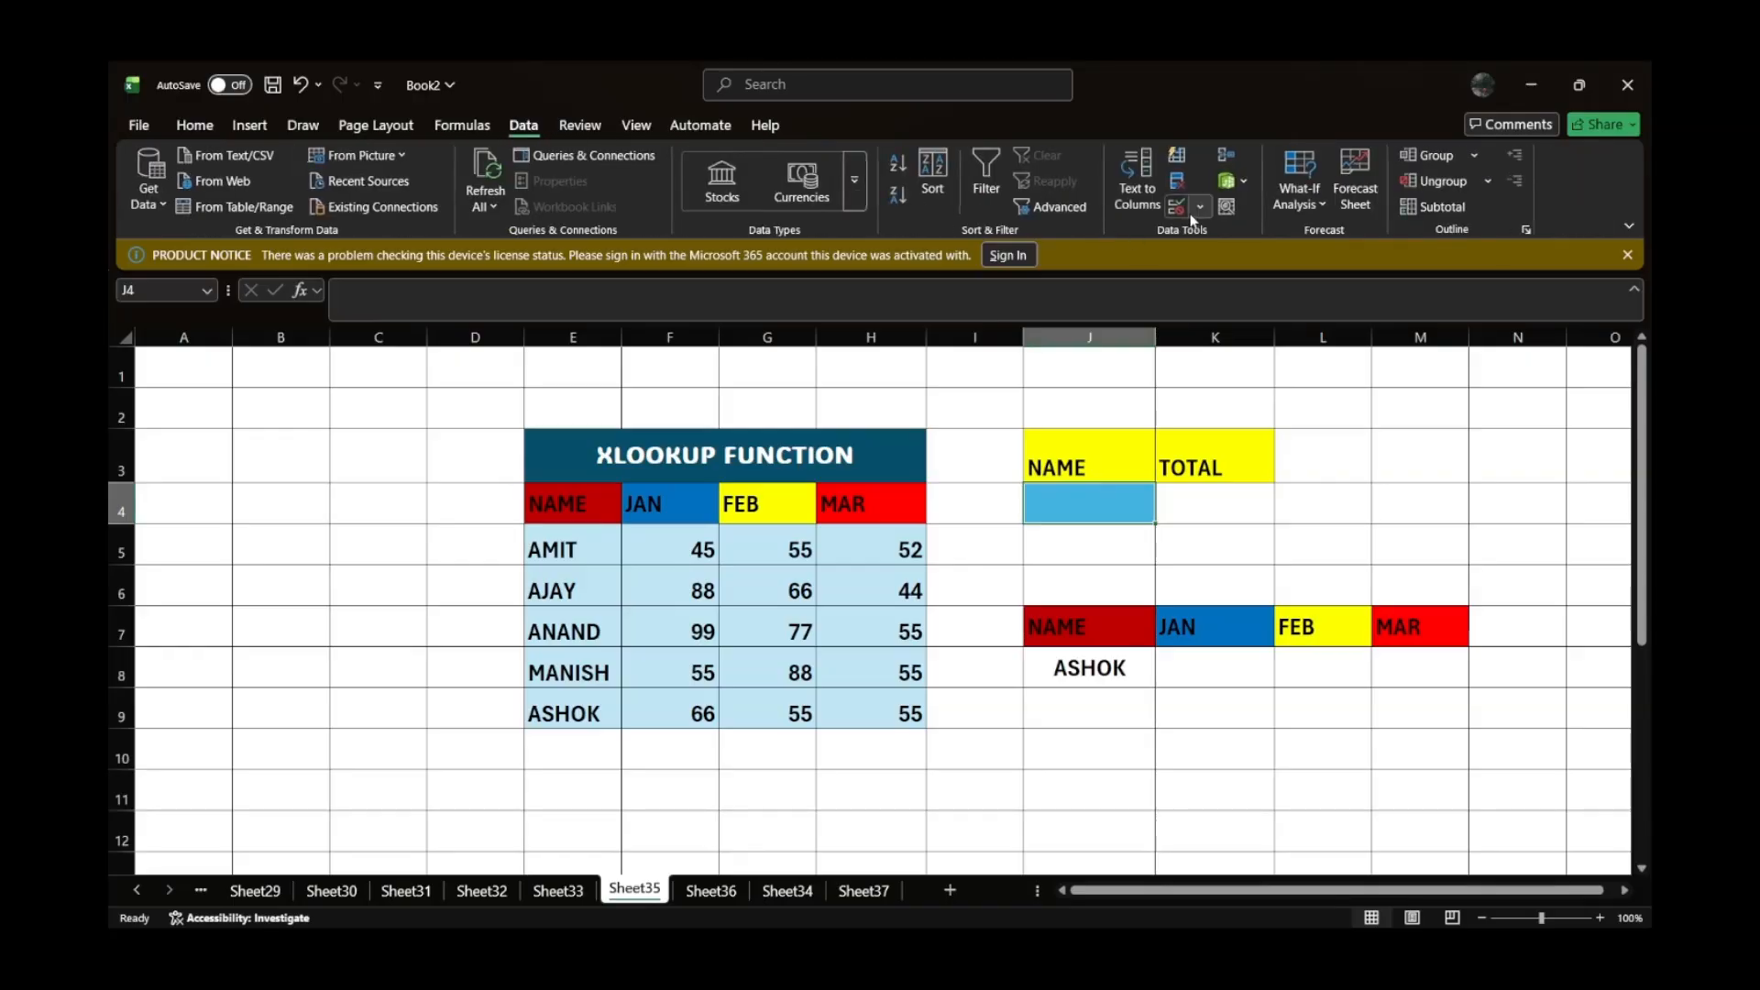
{"action": "left_click", "coordinate": [1210, 238]}
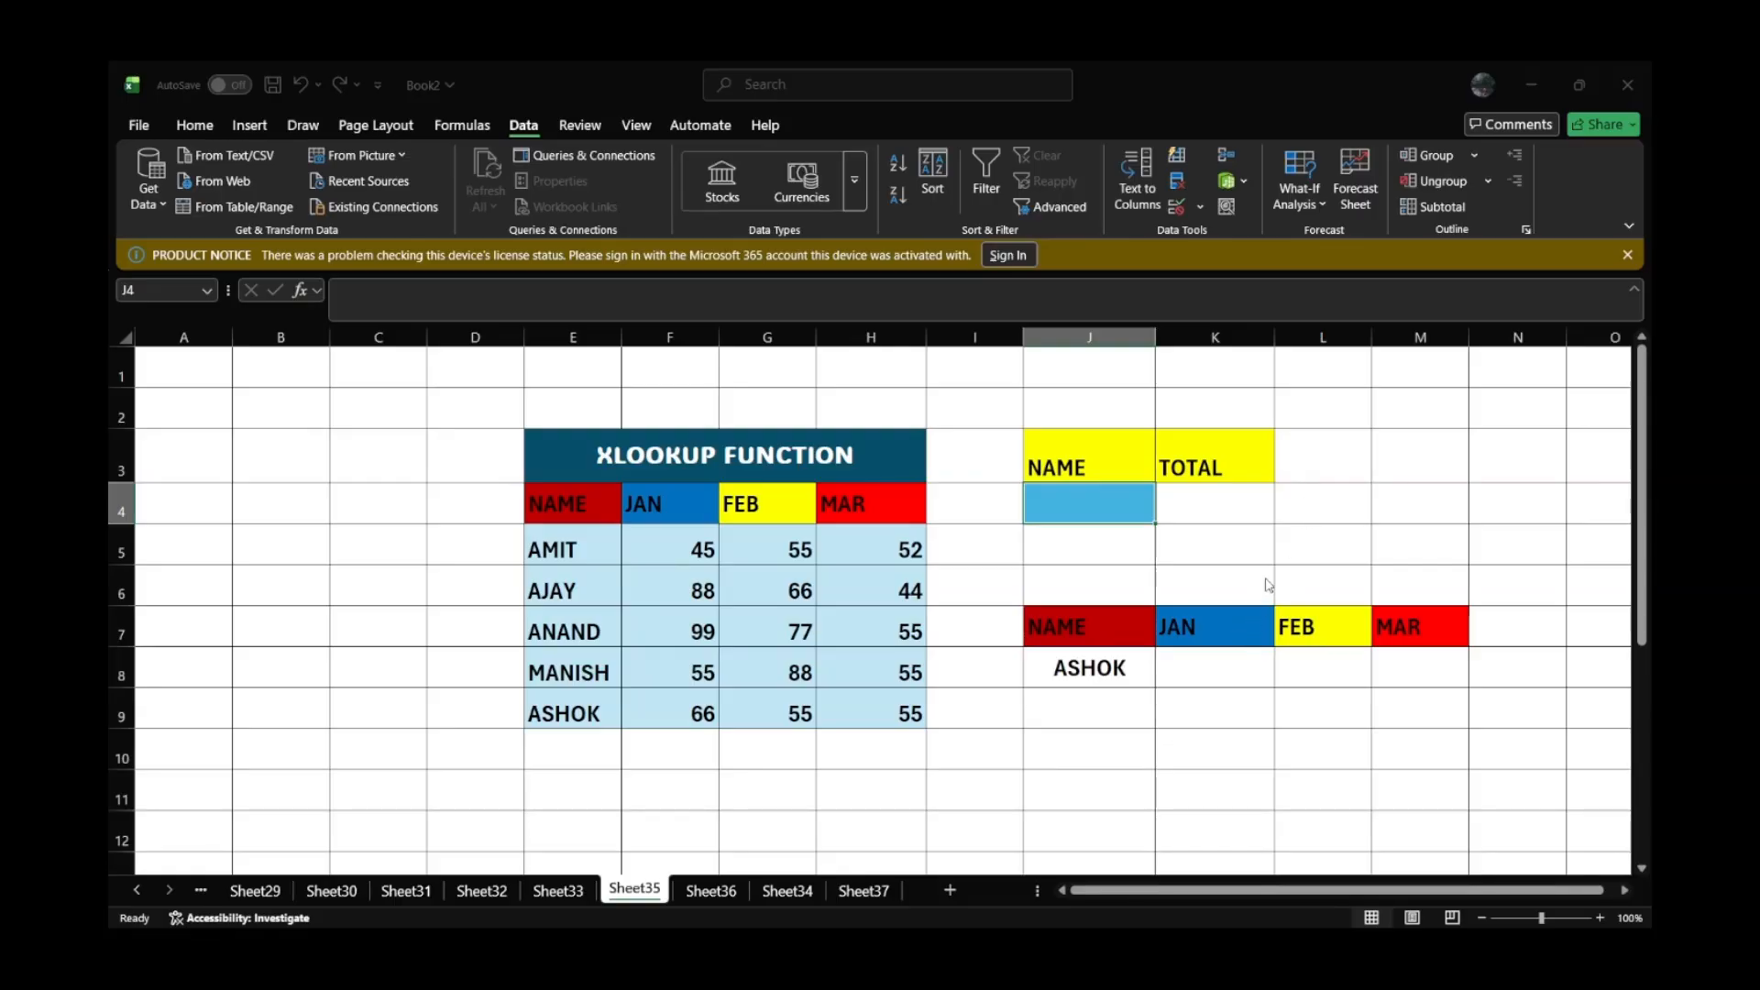
{"action": "left_click", "coordinate": [1228, 653]}
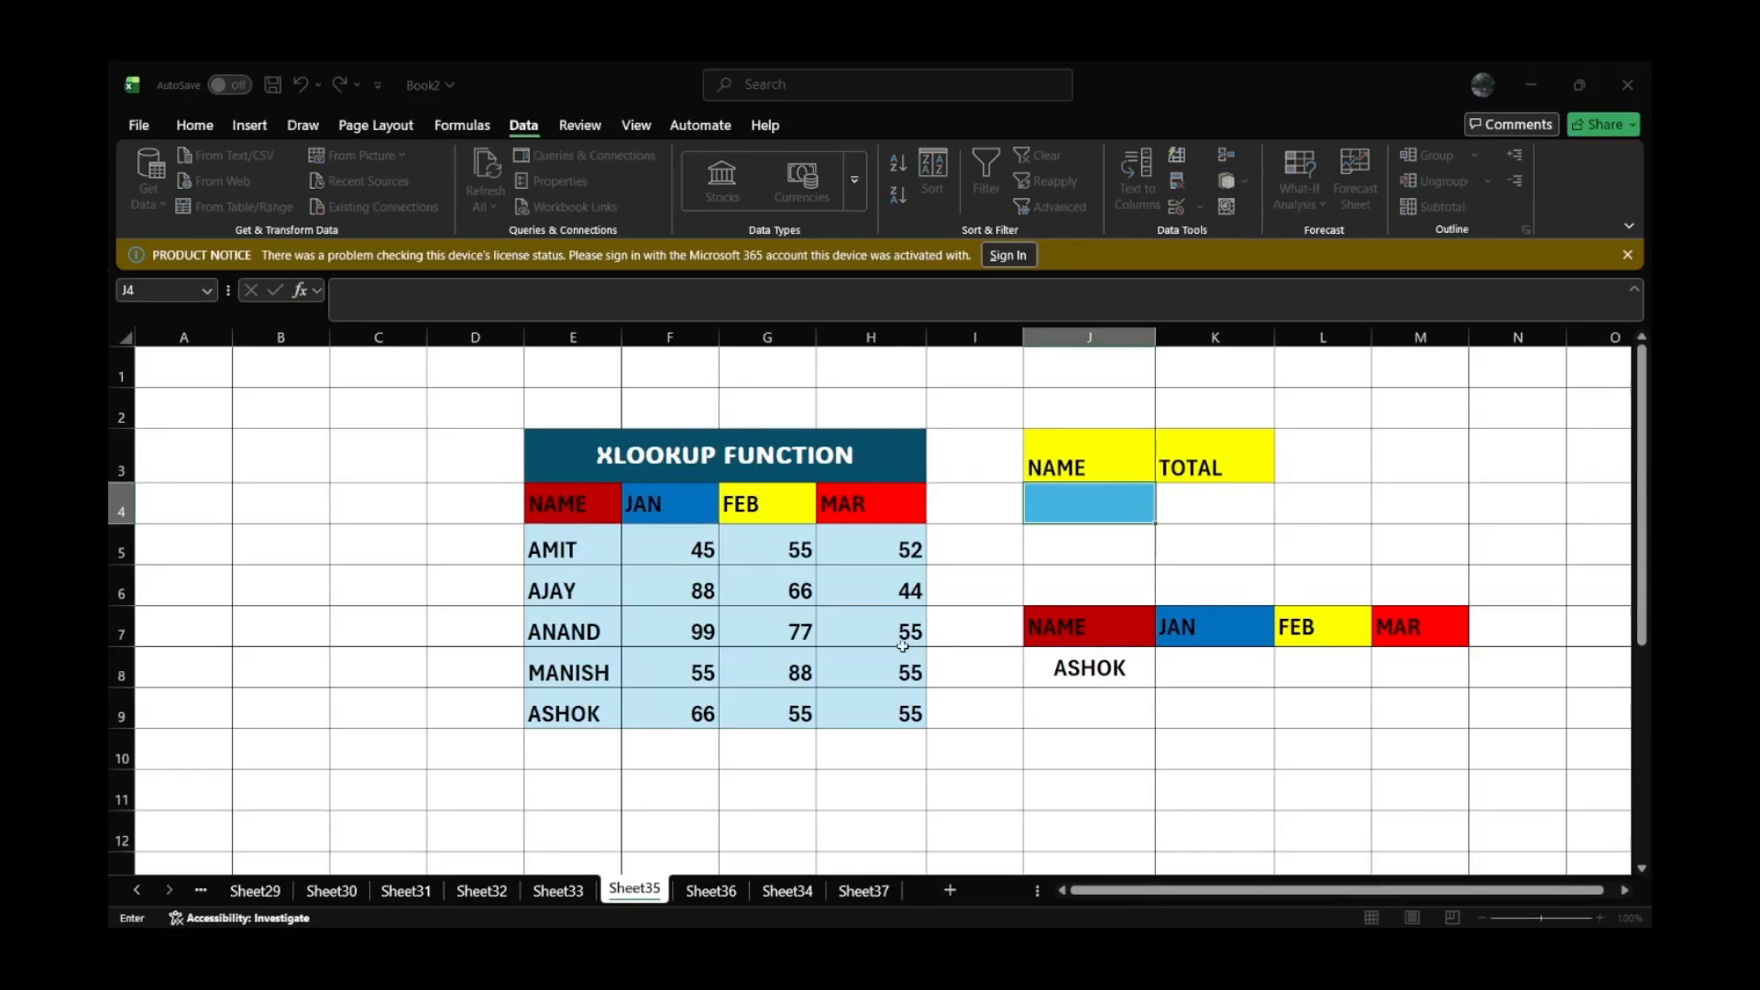
{"action": "left_click_drag", "start_coordinate": [565, 550], "coordinate": [568, 704]}
{"action": "left_click", "coordinate": [1462, 767]}
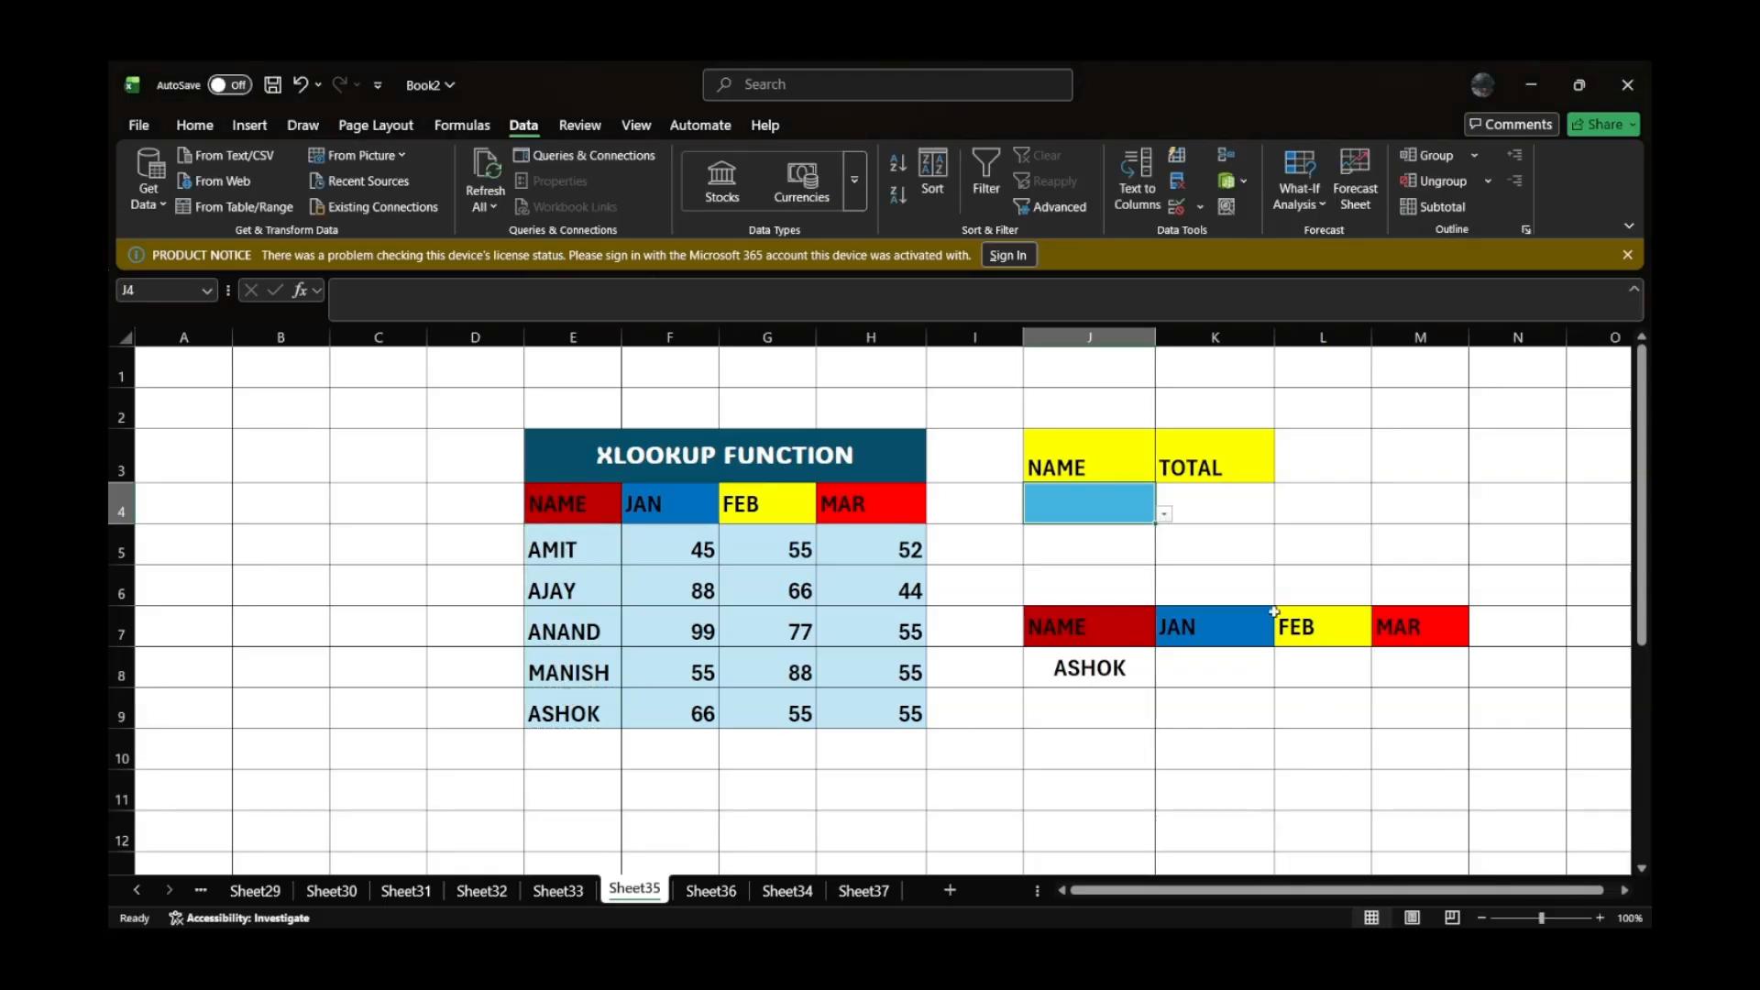
{"action": "left_click", "coordinate": [1167, 515]}
{"action": "left_click", "coordinate": [1092, 534]}
- Enter the formula =XLOOKUP(J4,E5:E9,F5:F9+G5:G9+H5:H9) in cell K4 under TOTAL
{"action": "left_click", "coordinate": [1210, 507]}
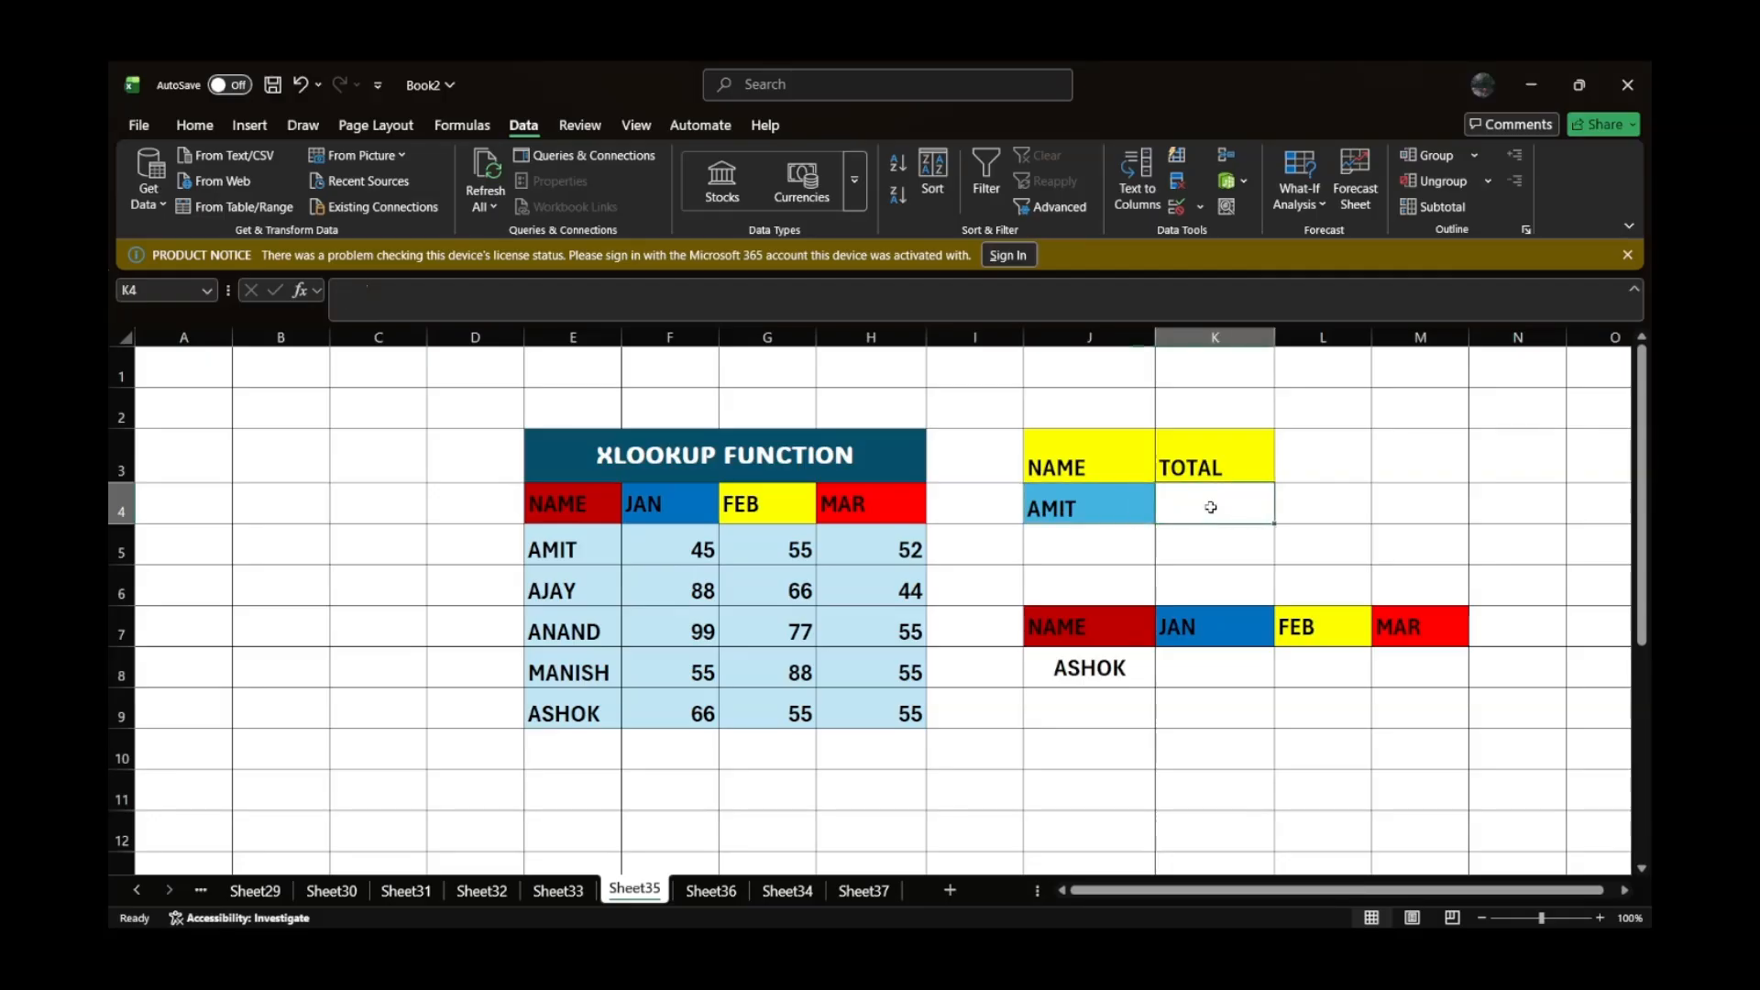
{"action": "type", "text": "=XL"}
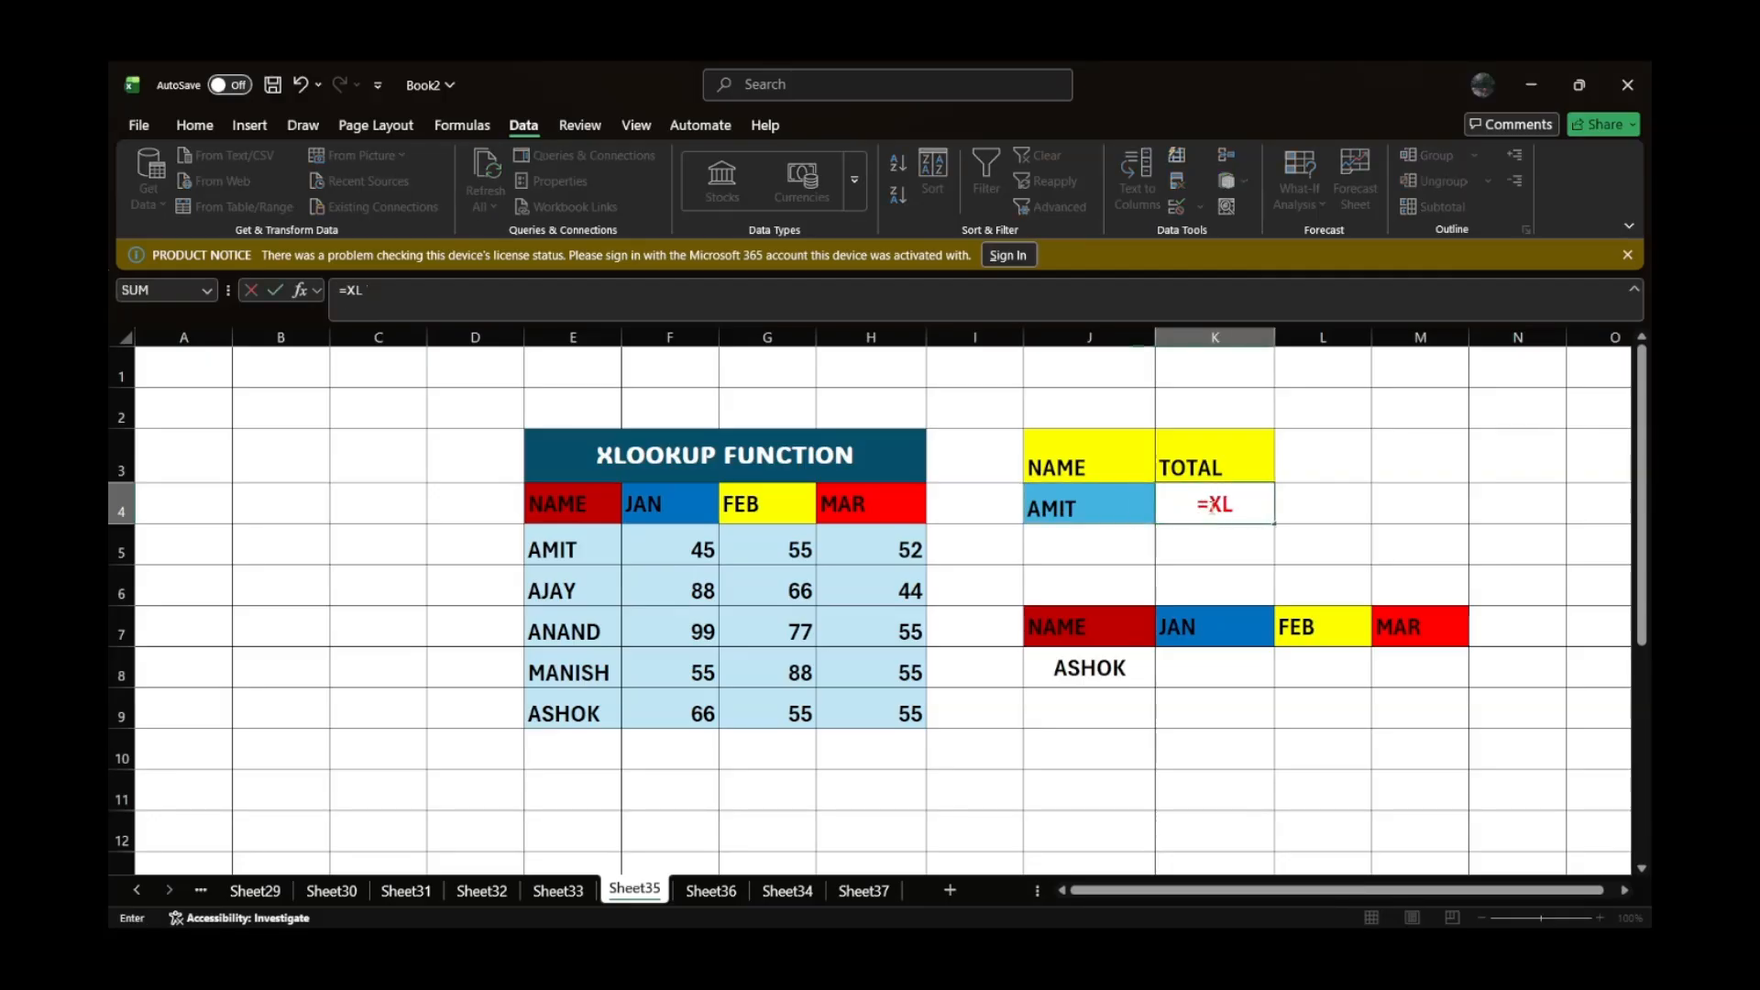
{"action": "key", "text": "Tab"}
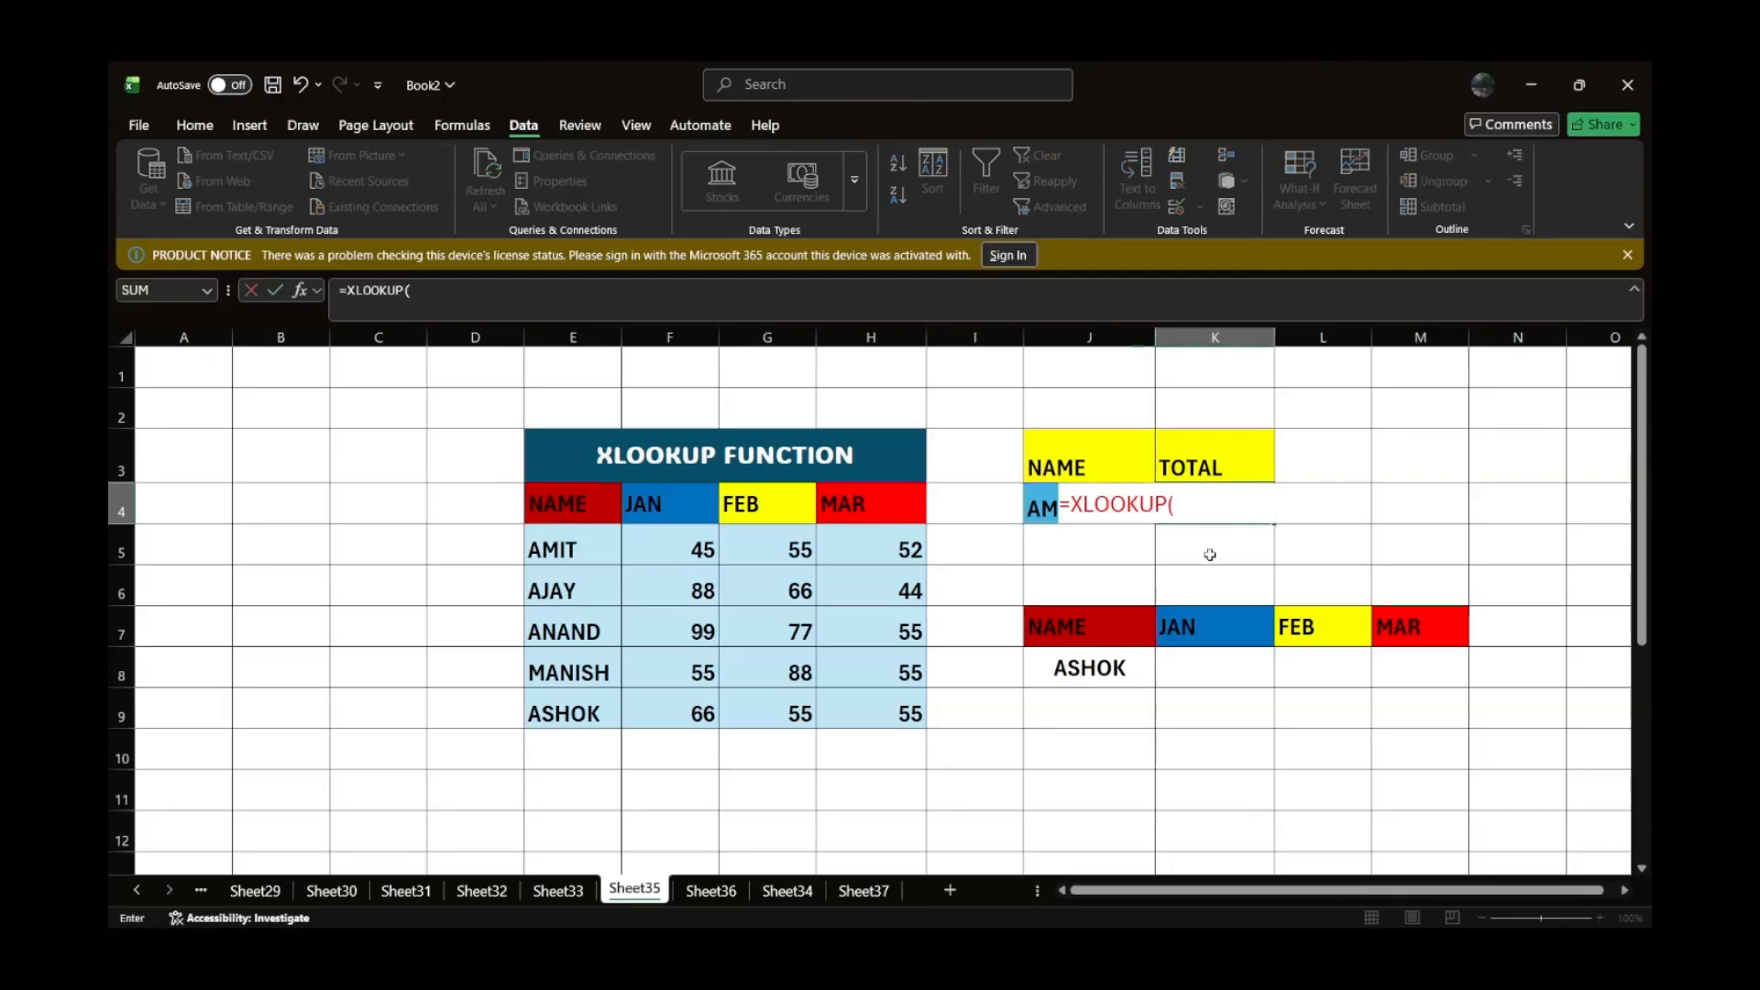
{"action": "left_click", "coordinate": [1043, 510]}
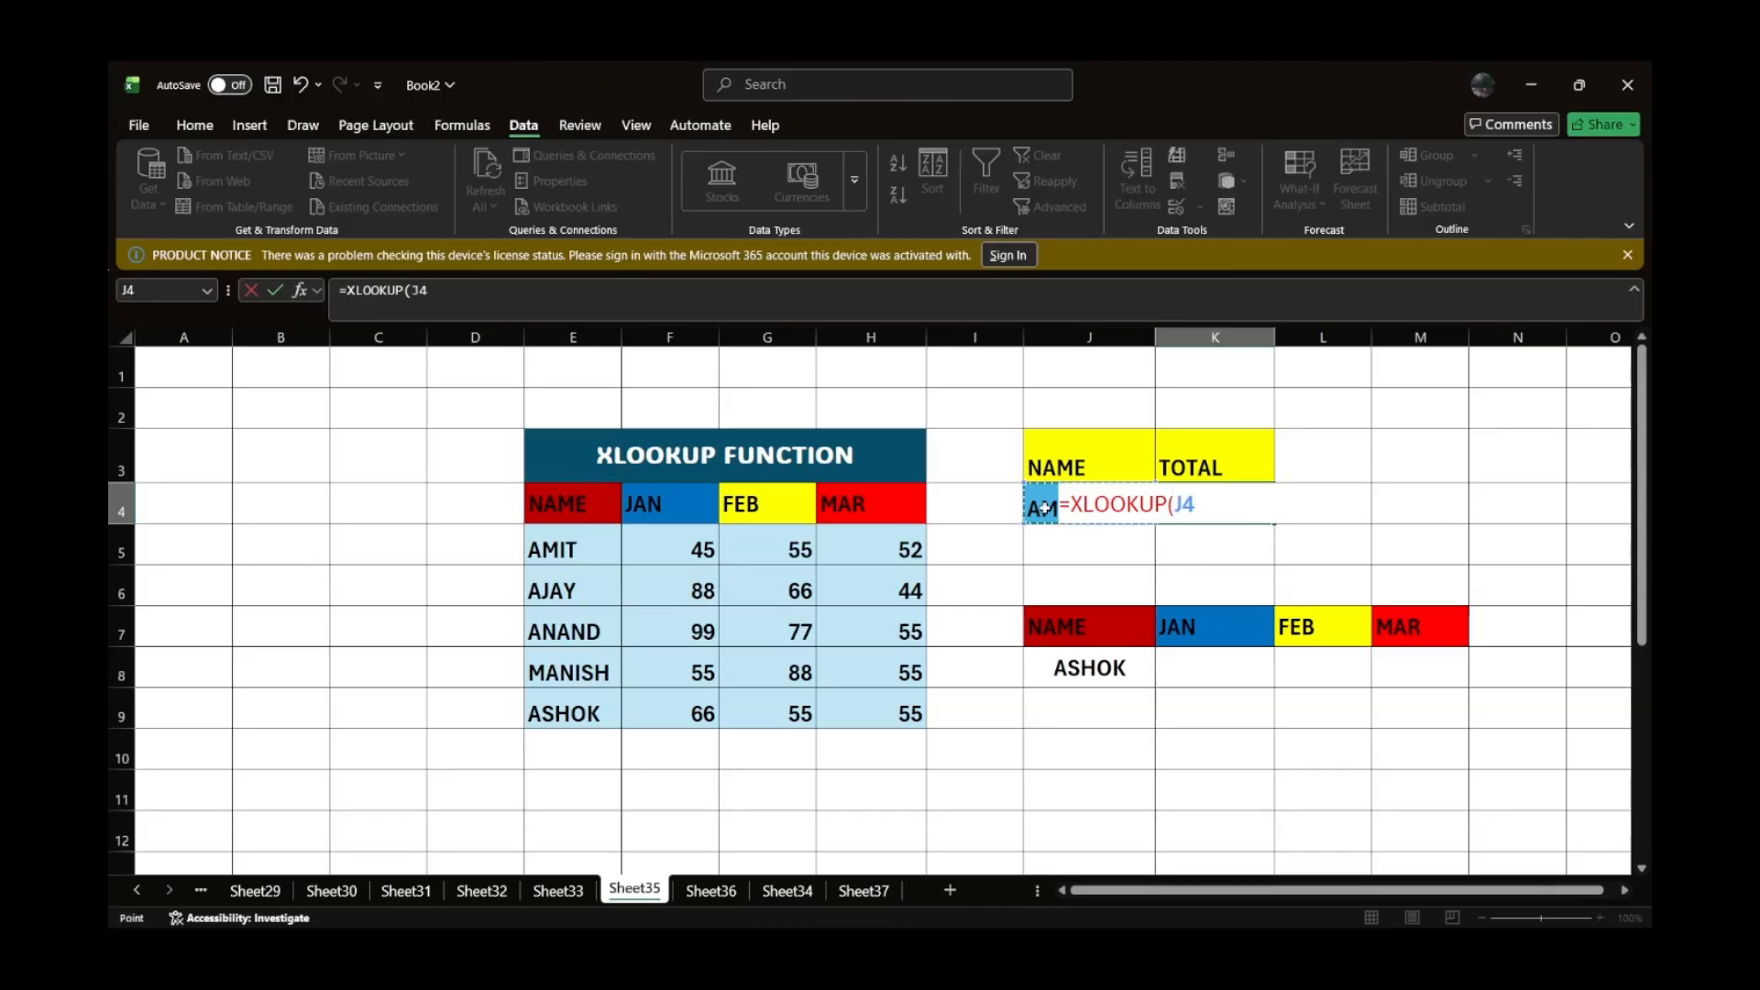
{"action": "type", "text": ","}
{"action": "left_click_drag", "start_coordinate": [577, 544], "coordinate": [593, 709]}
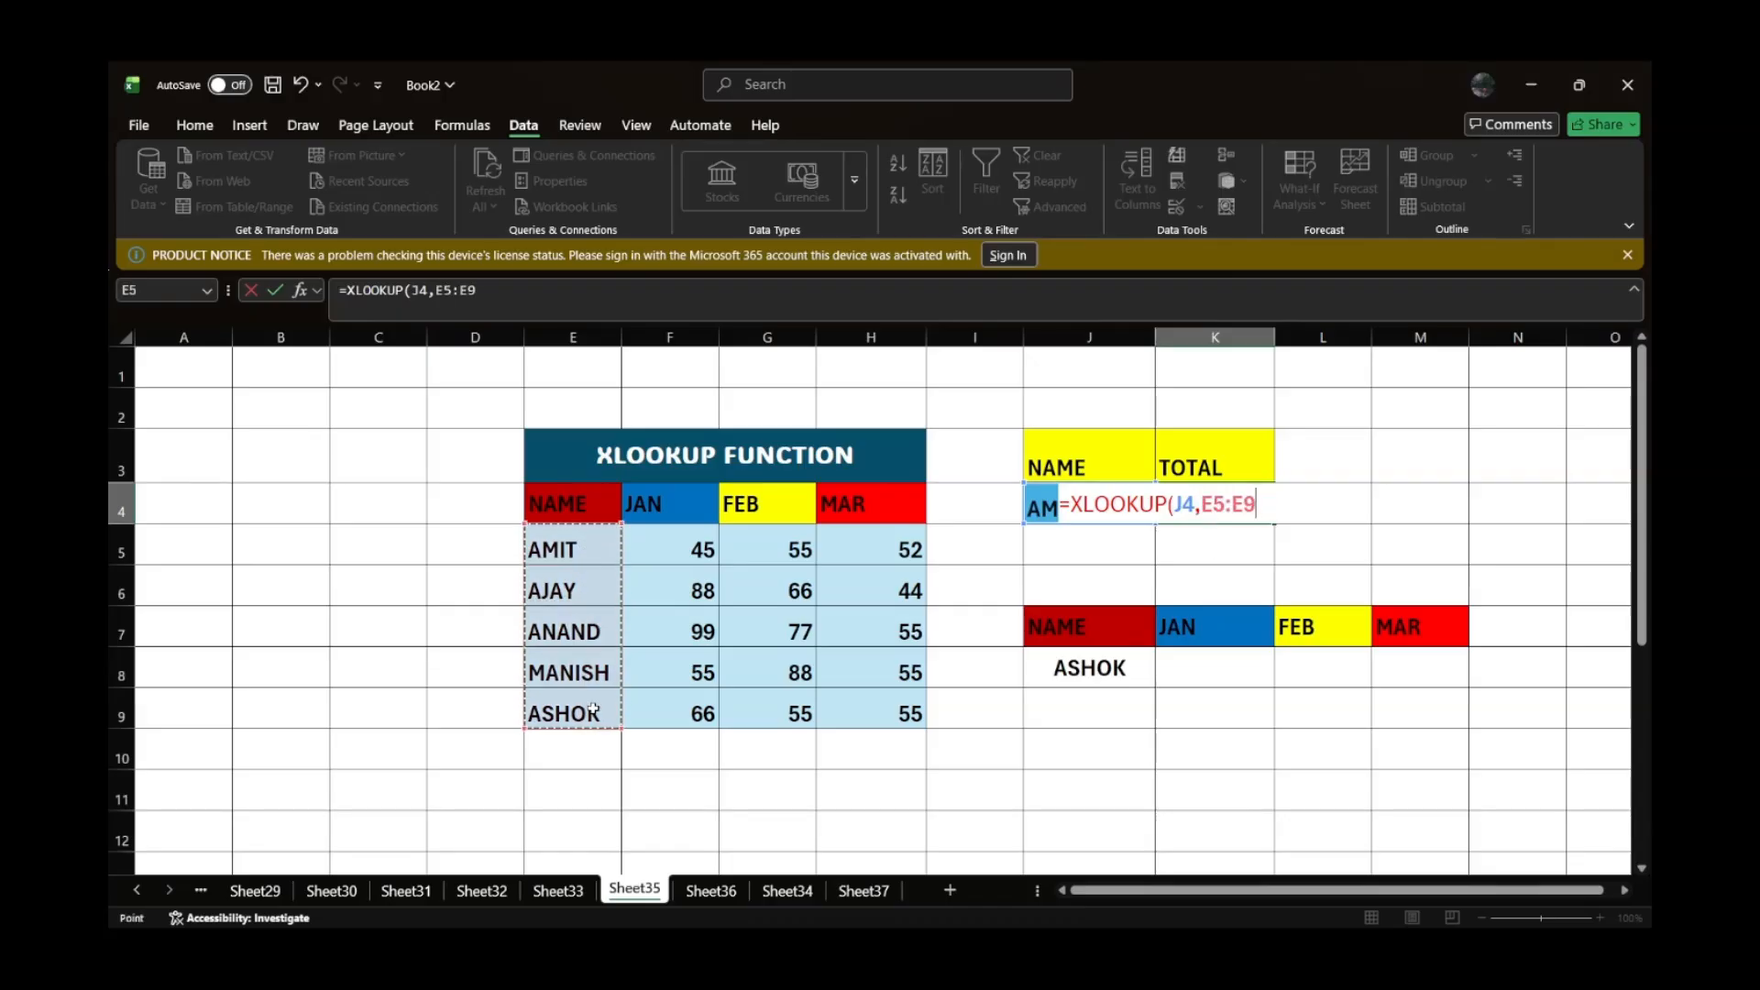
{"action": "type", "text": ","}
{"action": "left_click_drag", "start_coordinate": [683, 550], "coordinate": [681, 690]}
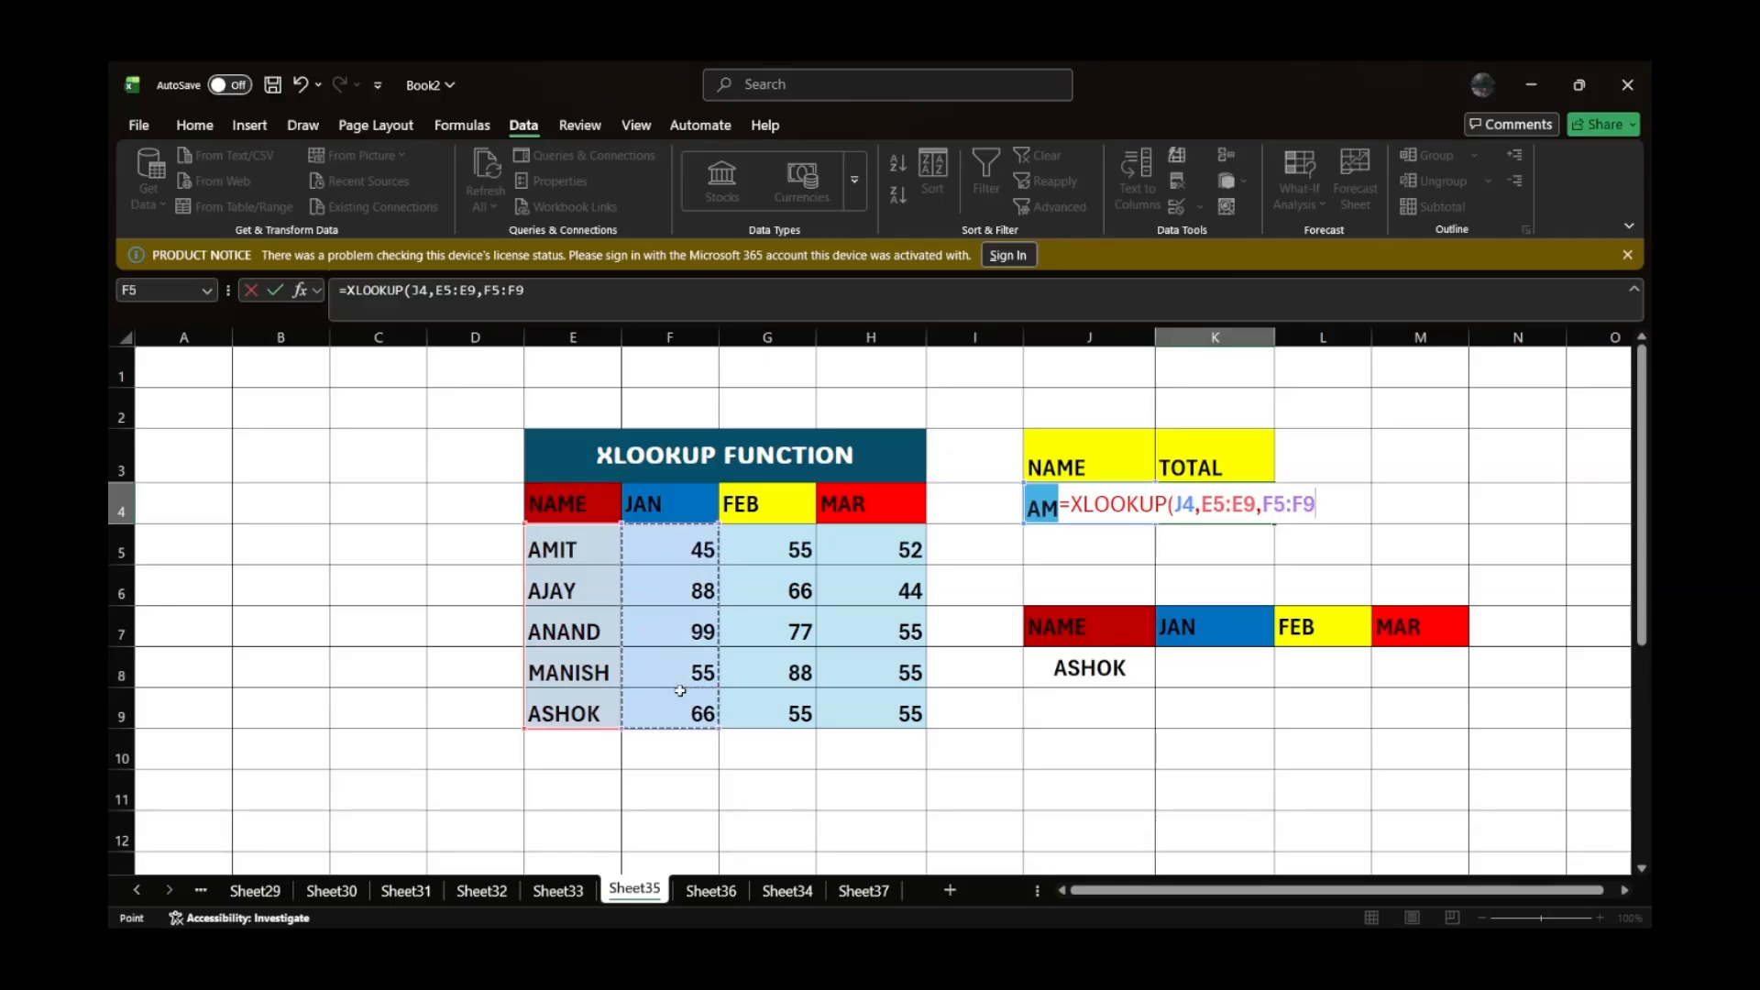
{"action": "type", "text": "+"}
{"action": "left_click_drag", "start_coordinate": [771, 546], "coordinate": [778, 714]}
{"action": "type", "text": "+"}
{"action": "left_click_drag", "start_coordinate": [873, 545], "coordinate": [867, 701]}
{"action": "key", "text": "Return"}
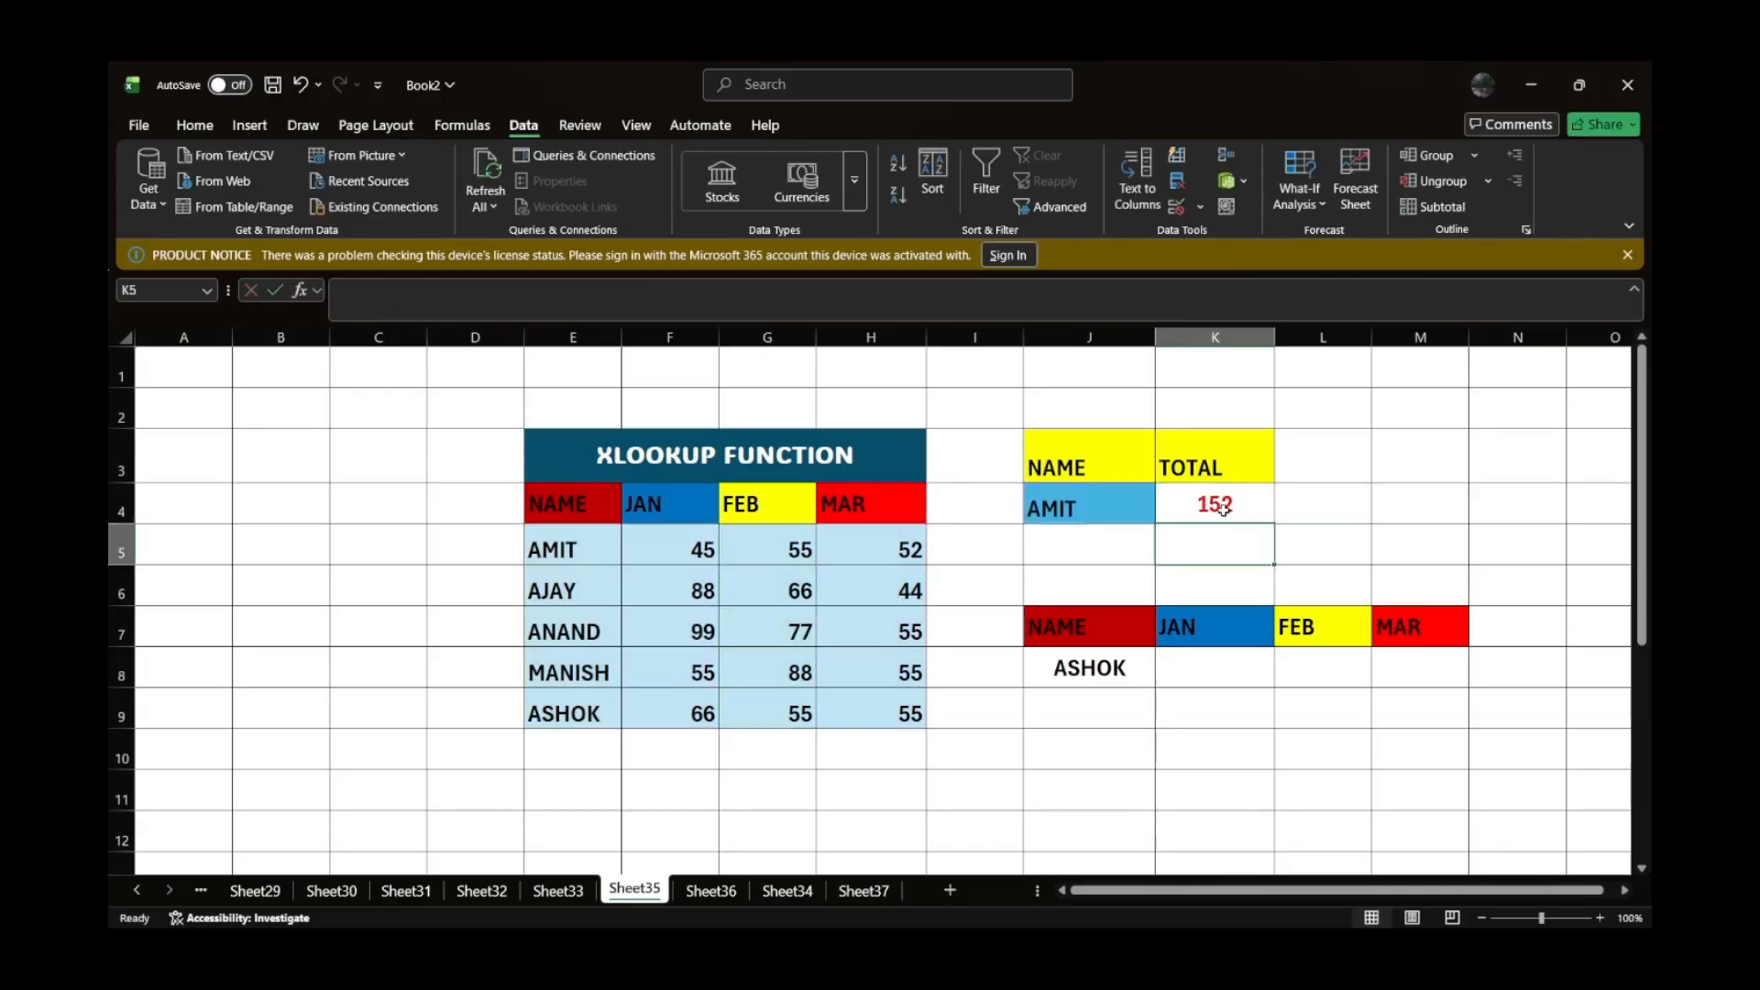
- Choose the name from E8 in J4's drop-down list and check the XLOOKUP total in K4
{"action": "left_click", "coordinate": [1120, 503]}
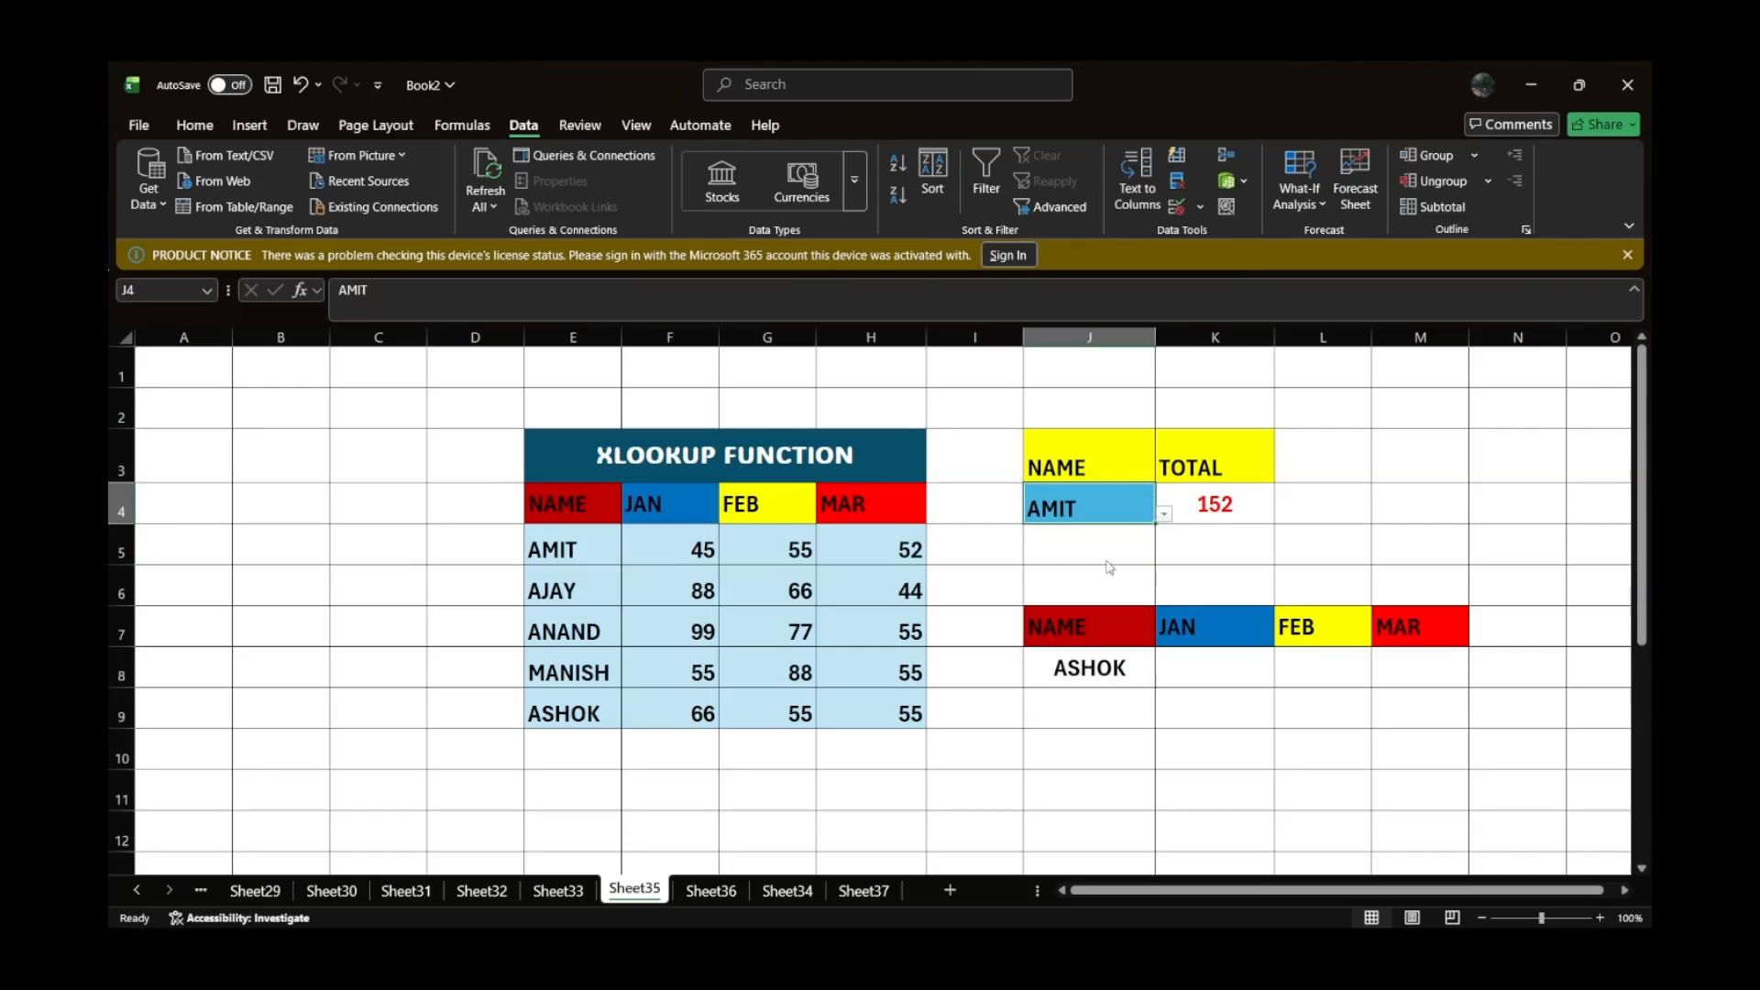
{"action": "left_click", "coordinate": [1078, 555]}
{"action": "left_click", "coordinate": [1061, 591]}
{"action": "left_click", "coordinate": [1225, 513]}
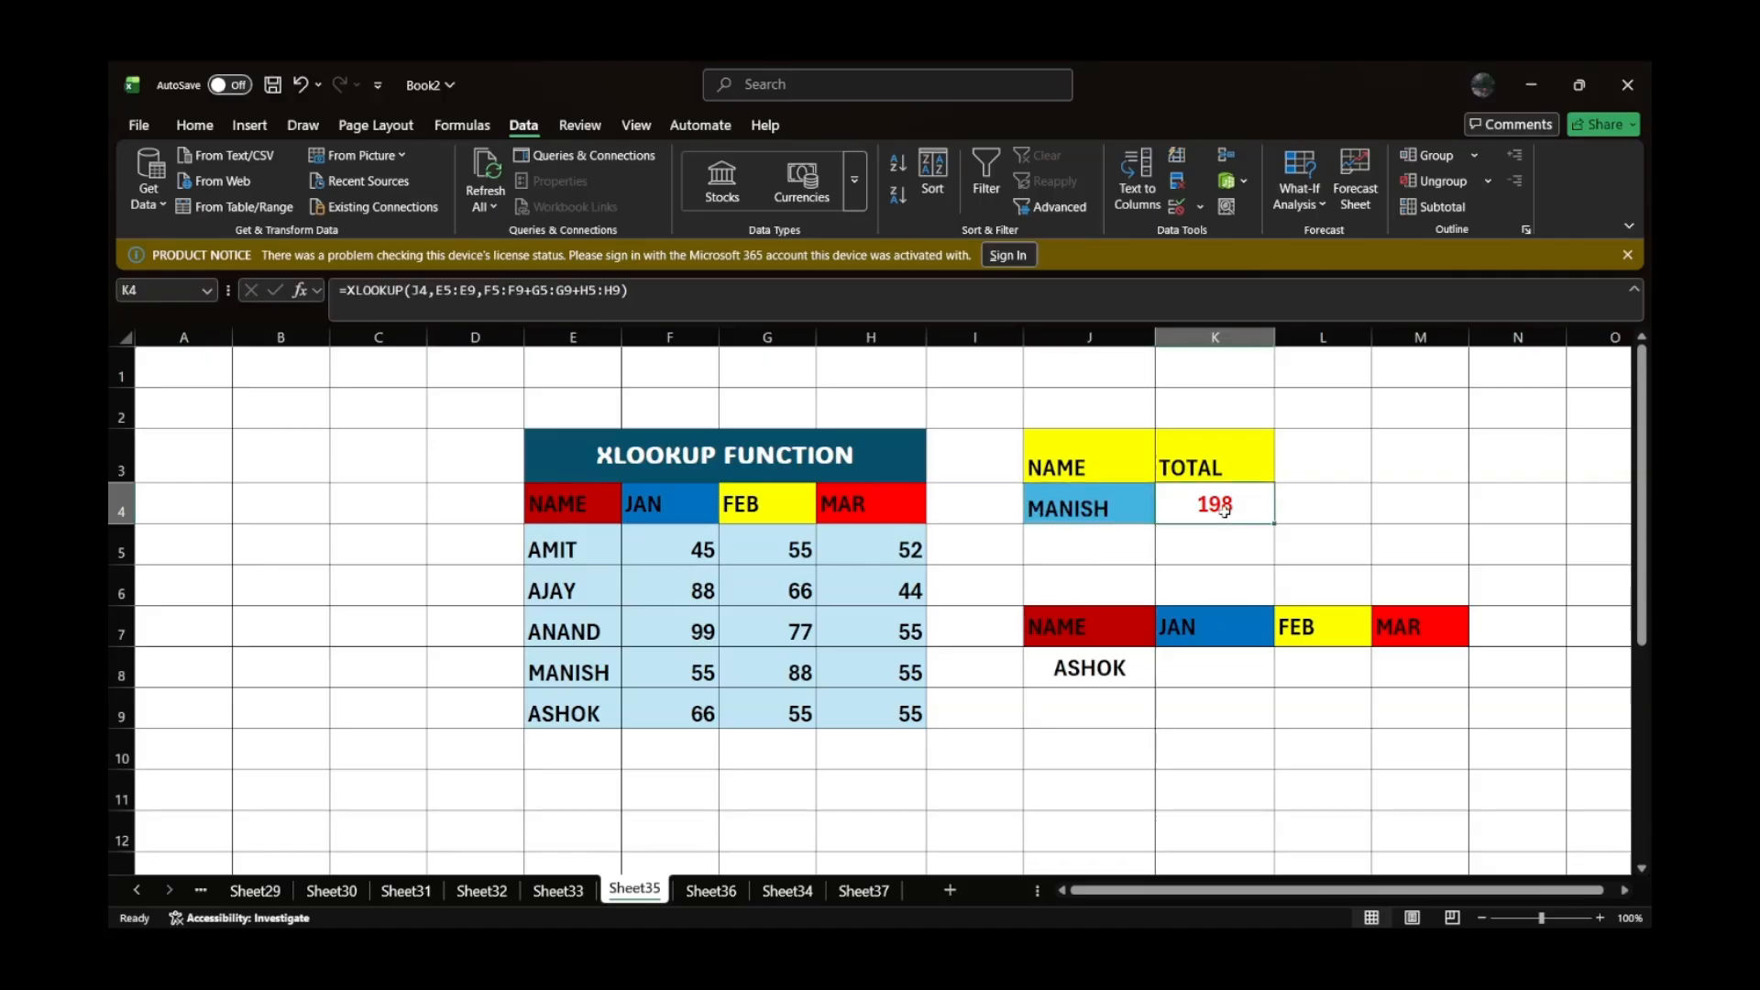
{"action": "left_click", "coordinate": [627, 456]}
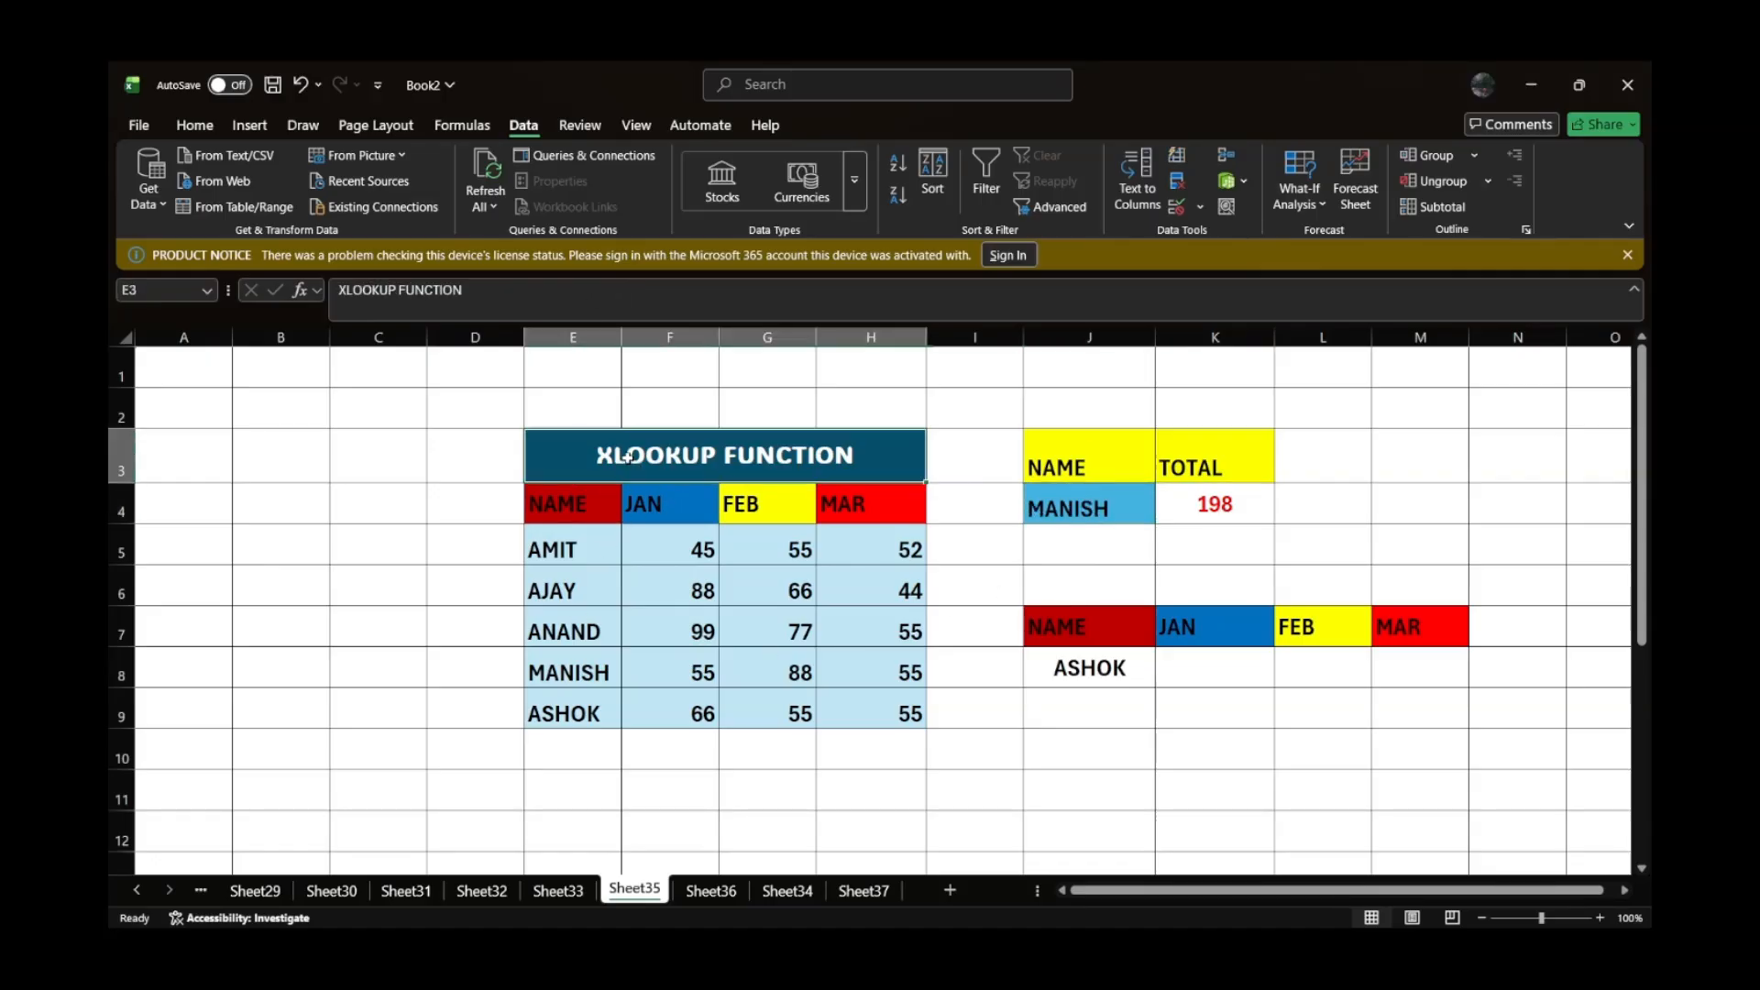
{"action": "left_click", "coordinate": [1122, 505]}
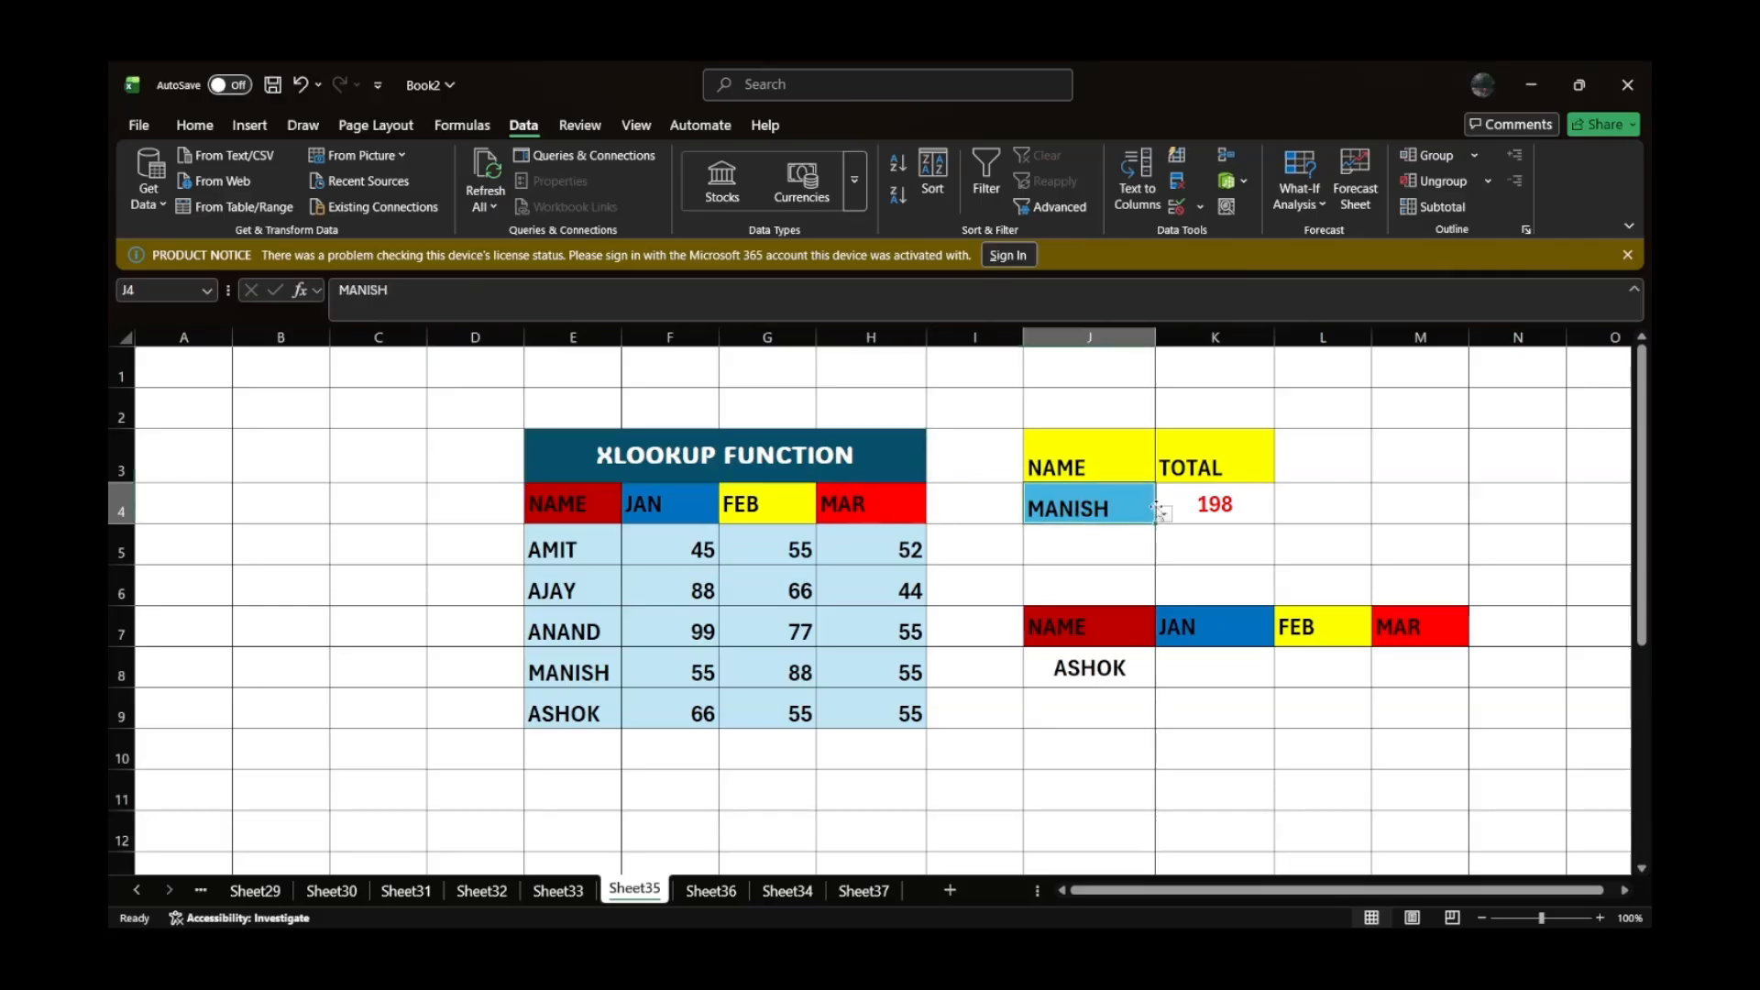
{"action": "left_click", "coordinate": [1195, 504]}
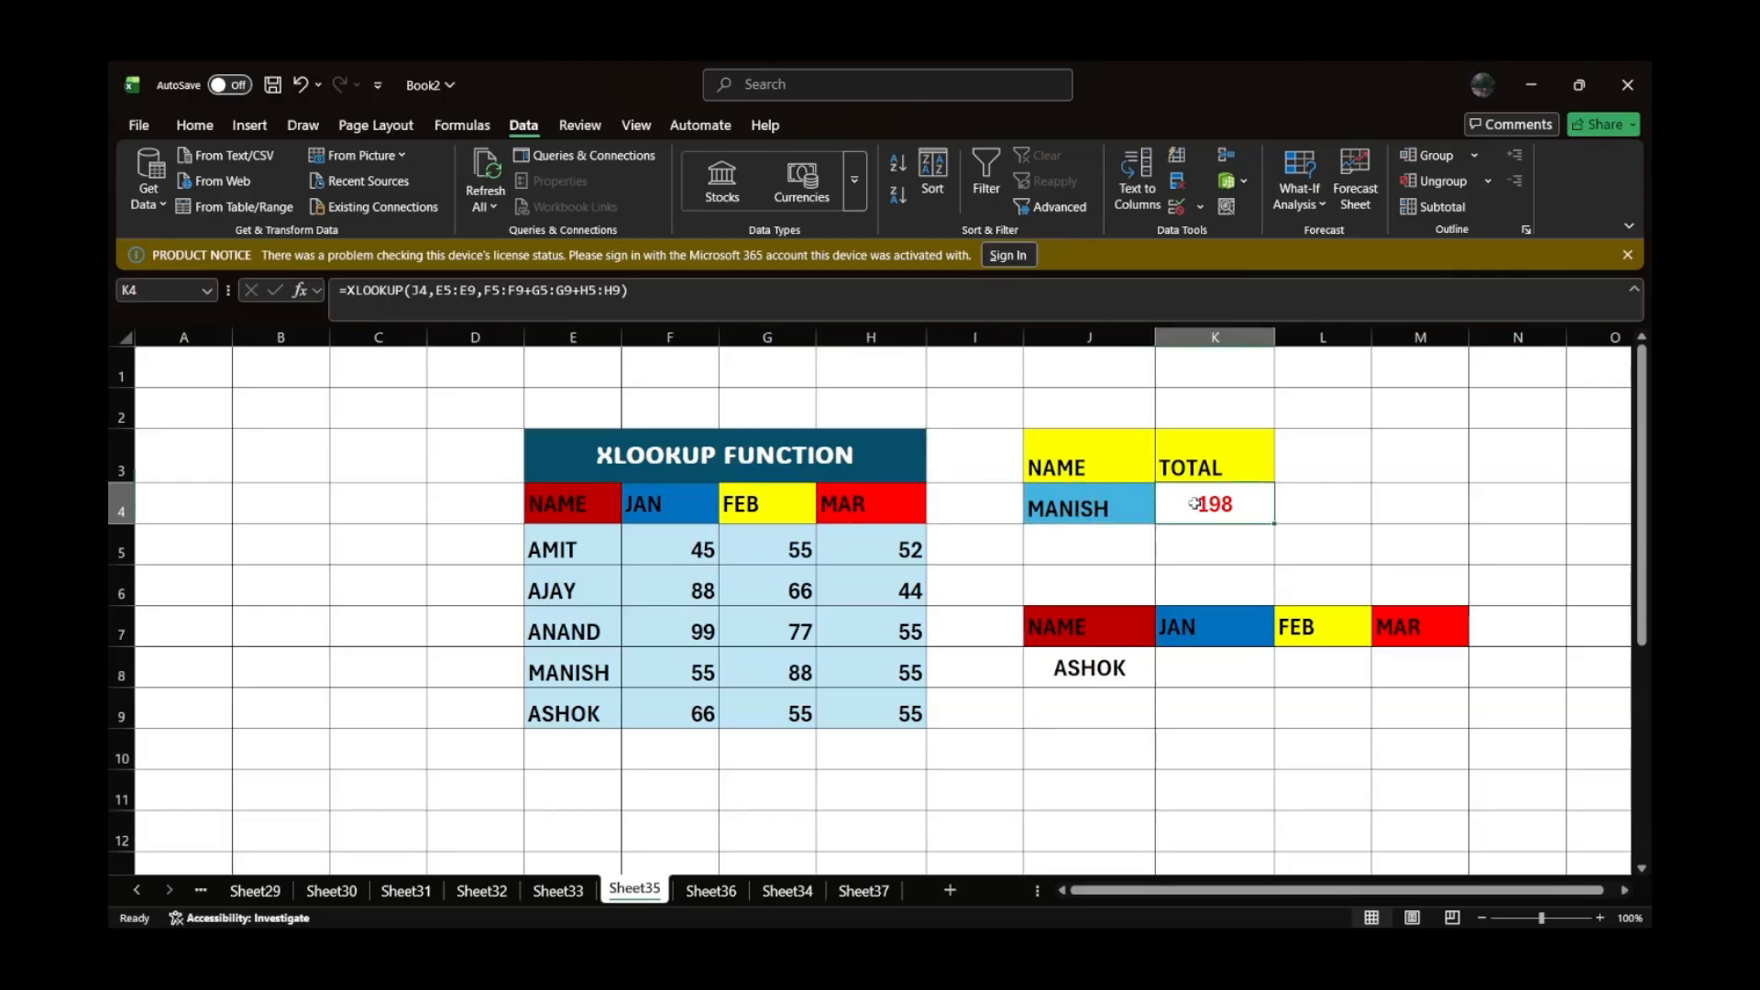
- Examine the second lookup table: the name cell J8, the source names E5:E9 and the month cells K8:M8
{"action": "left_click", "coordinate": [1079, 626]}
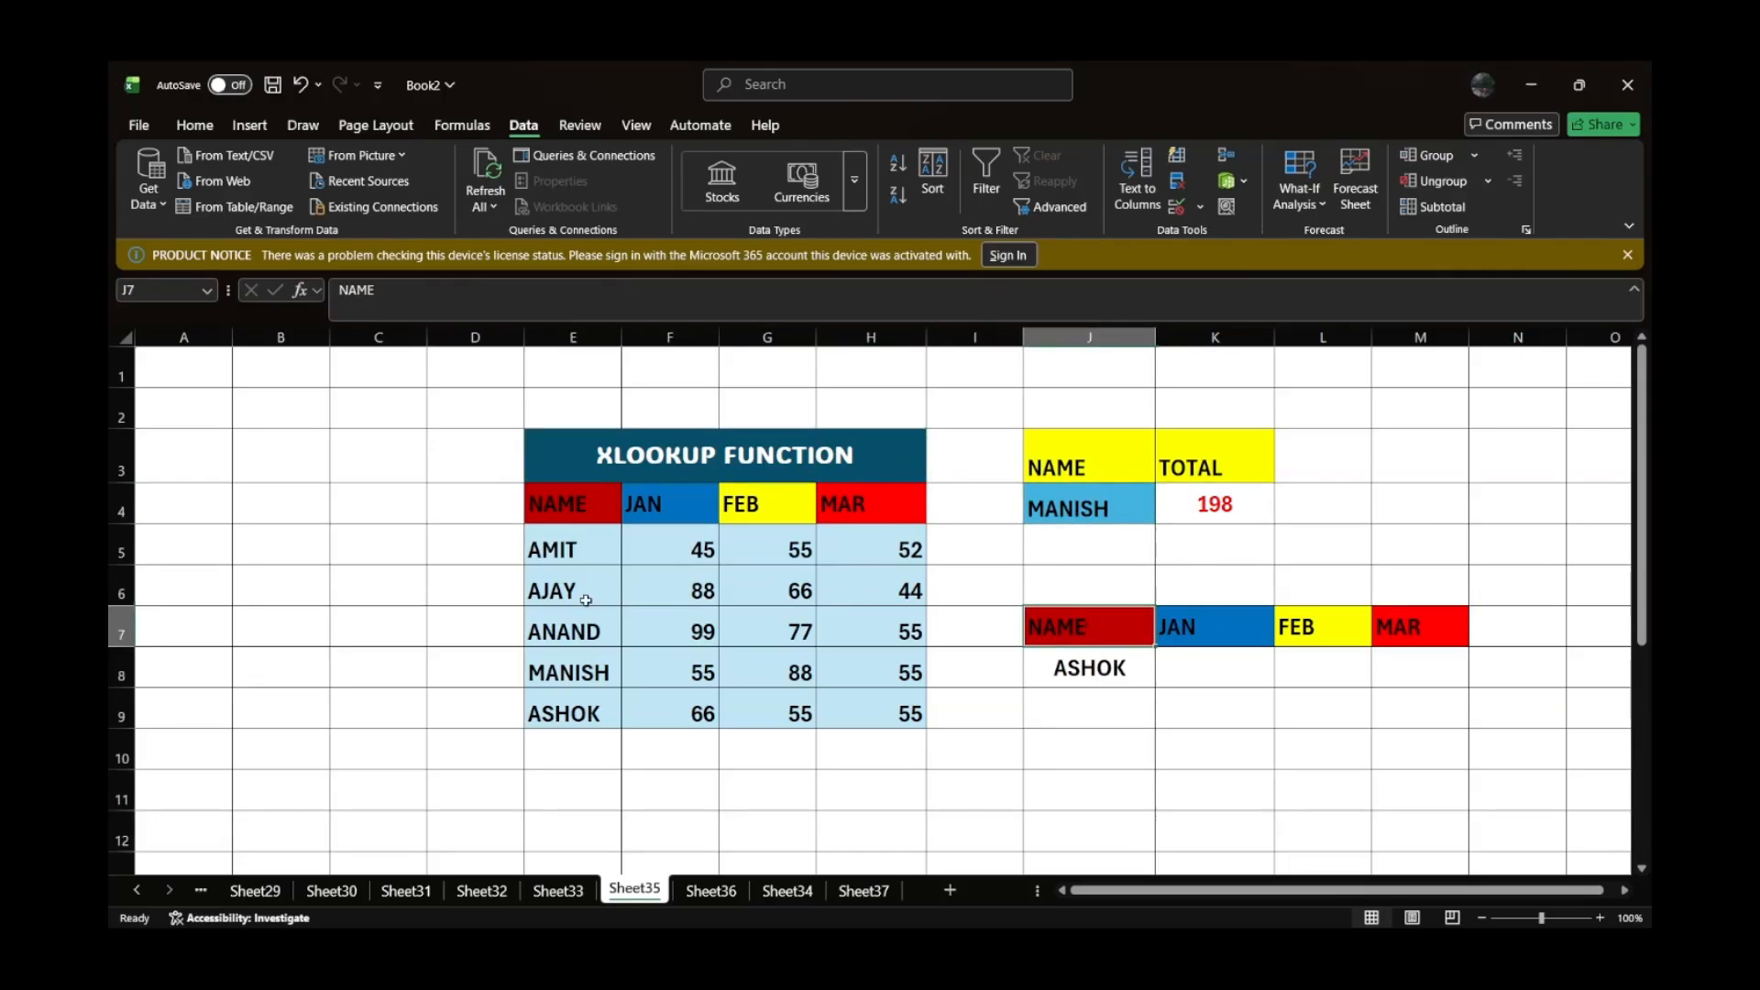
{"action": "left_click", "coordinate": [1066, 665]}
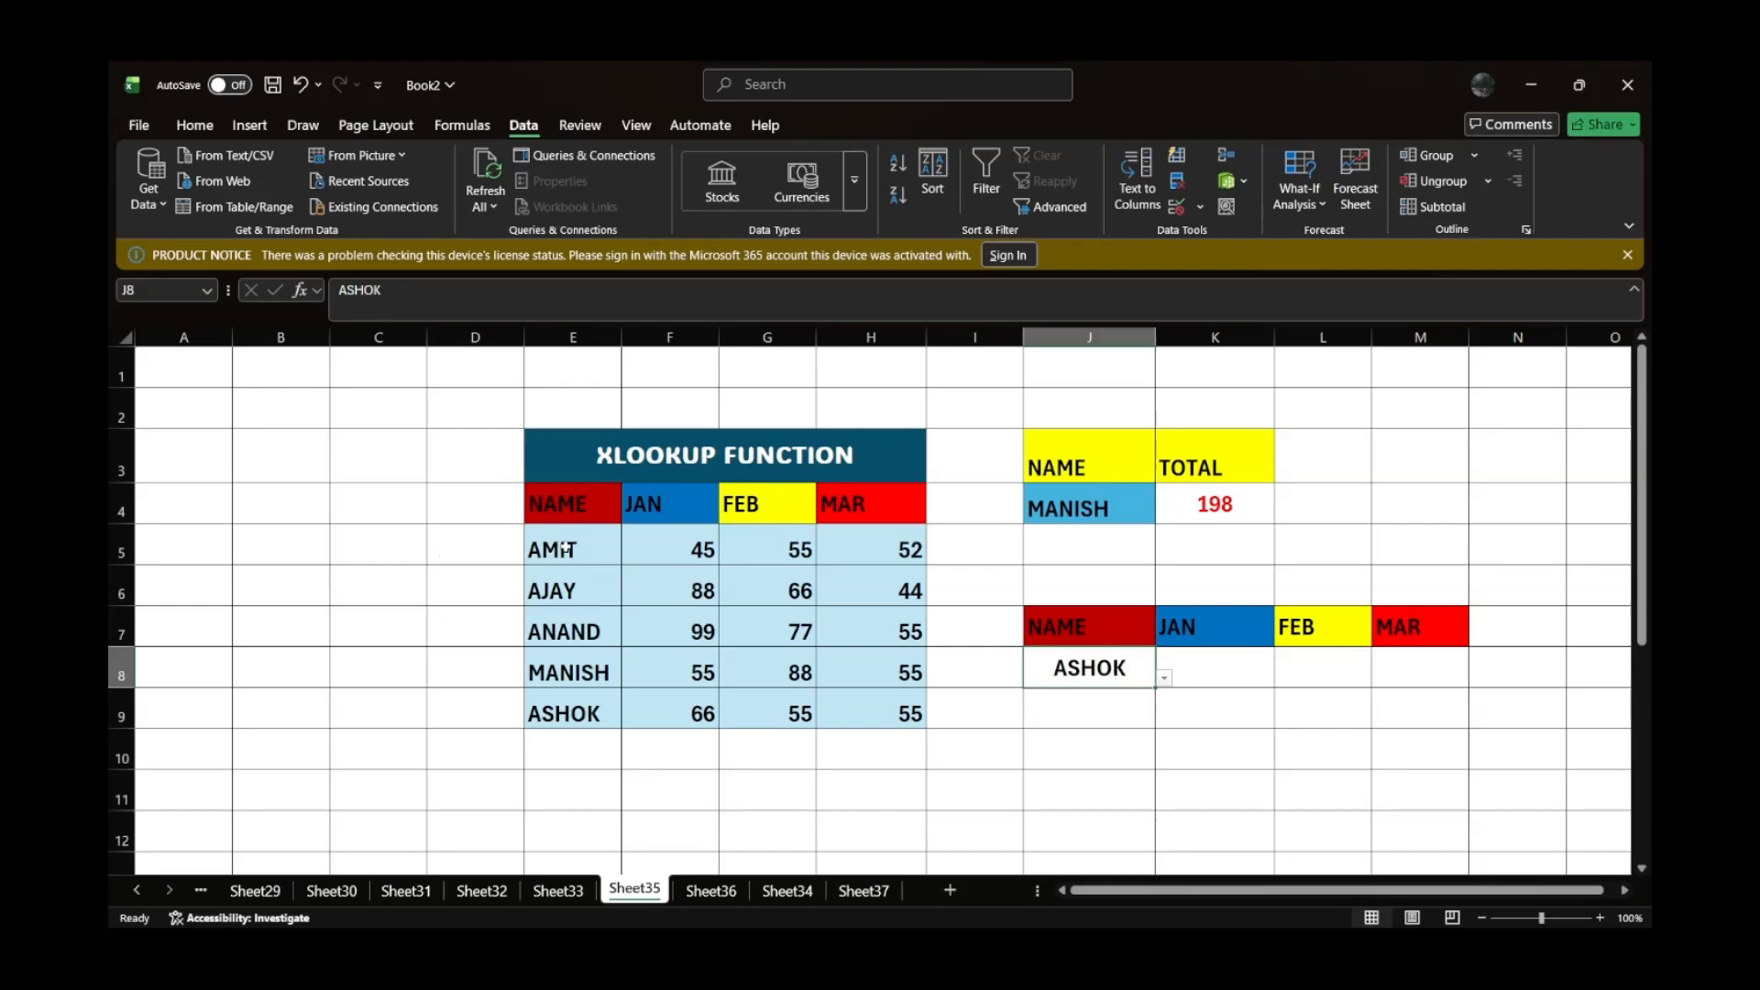
{"action": "left_click_drag", "start_coordinate": [565, 548], "coordinate": [566, 715]}
{"action": "left_click", "coordinate": [1043, 672]}
{"action": "left_click", "coordinate": [1197, 683]}
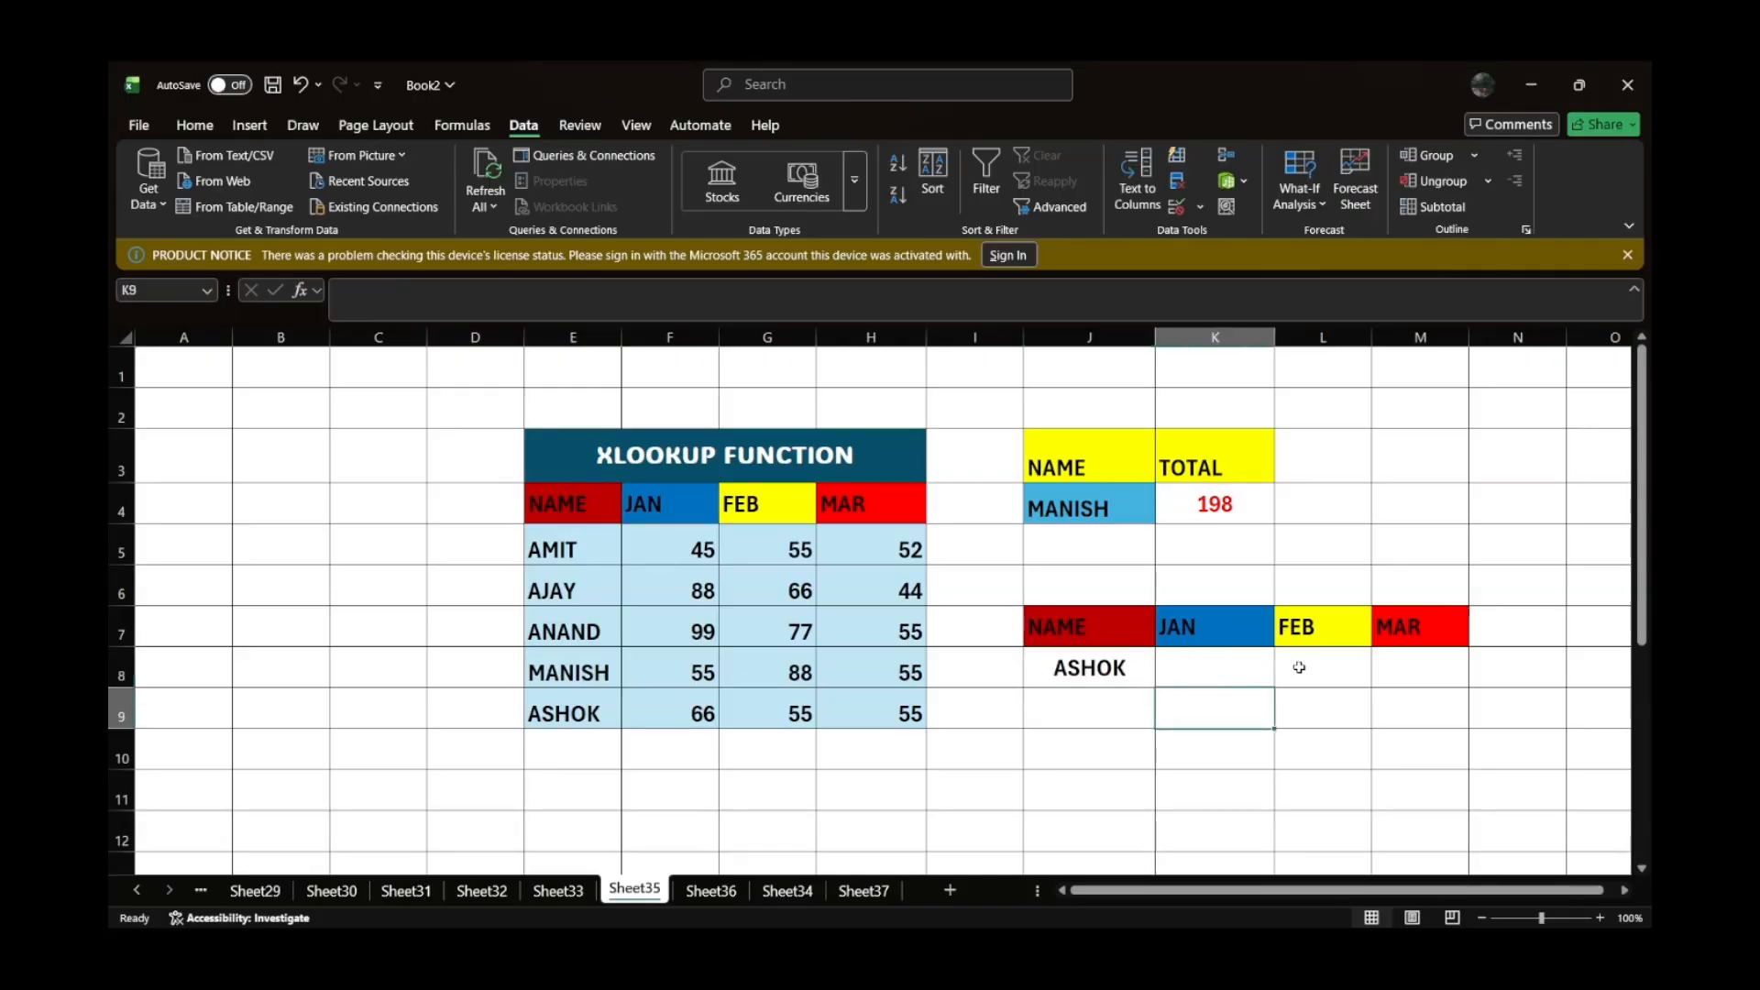
{"action": "left_click", "coordinate": [1311, 668]}
{"action": "left_click", "coordinate": [1397, 658]}
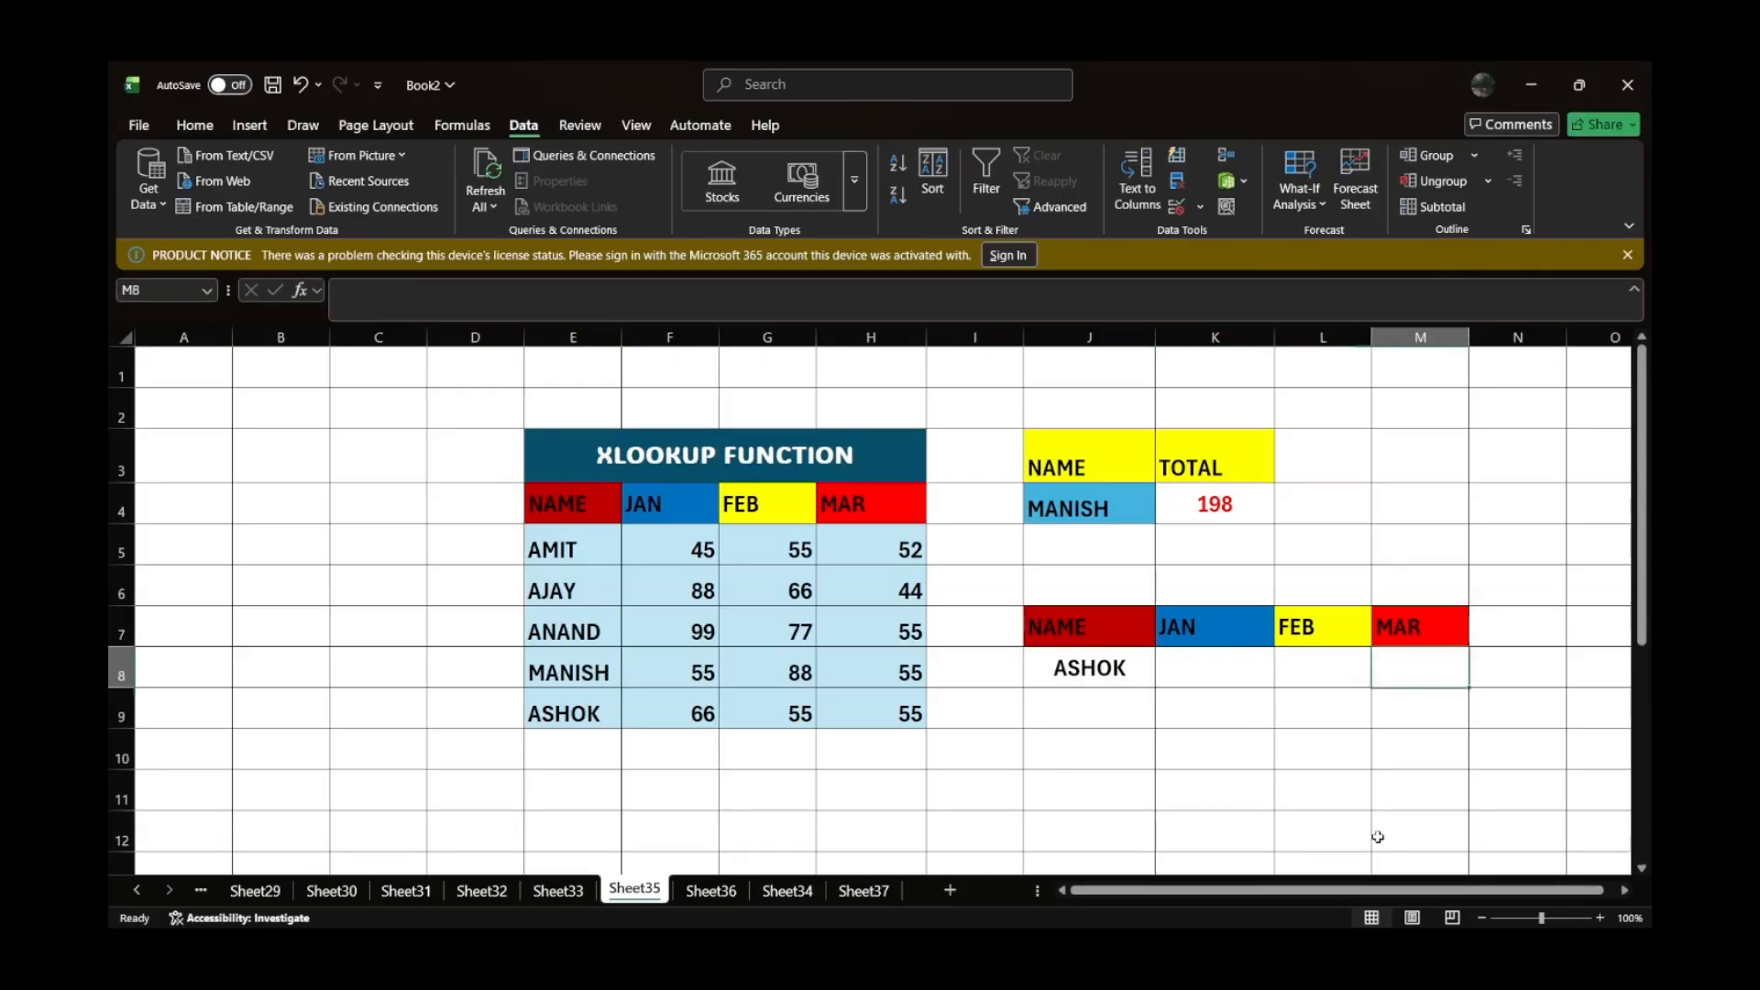
{"action": "left_click_drag", "start_coordinate": [1171, 664], "coordinate": [1435, 670]}
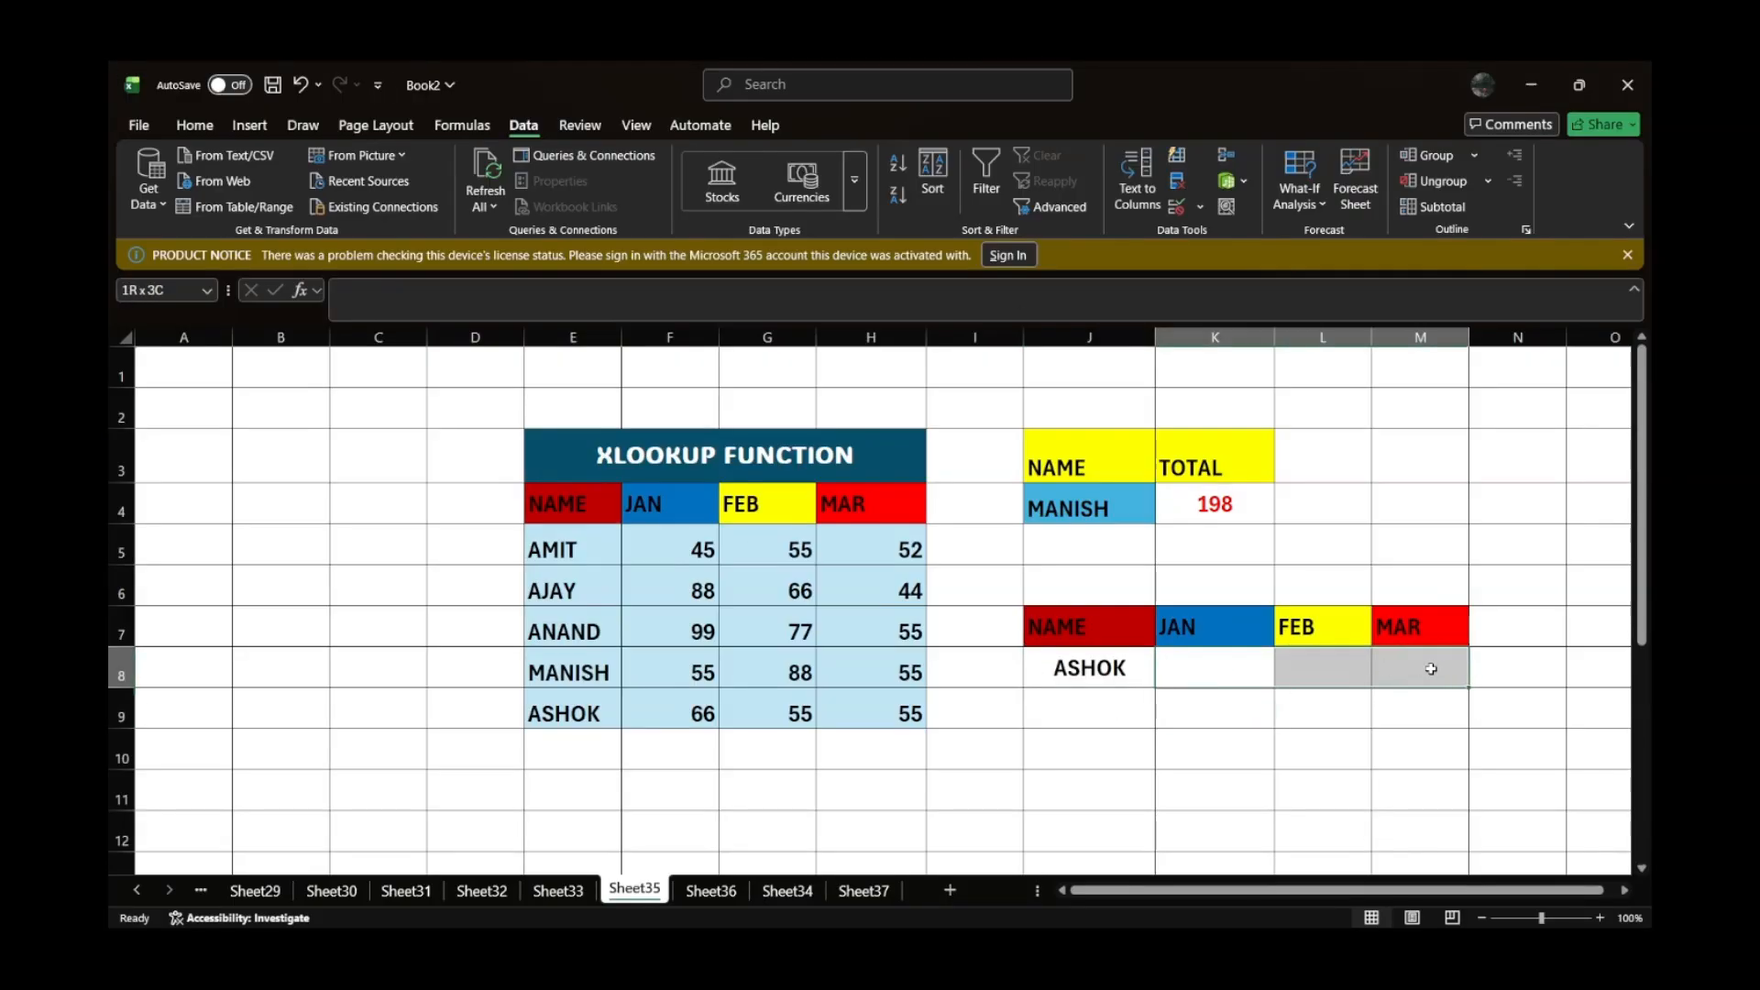
- Enter the formula =XLOOKUP(J8,E5:E9,F5:H9) in cell K8 under JAN, returning all three months at once
{"action": "left_click", "coordinate": [1068, 684]}
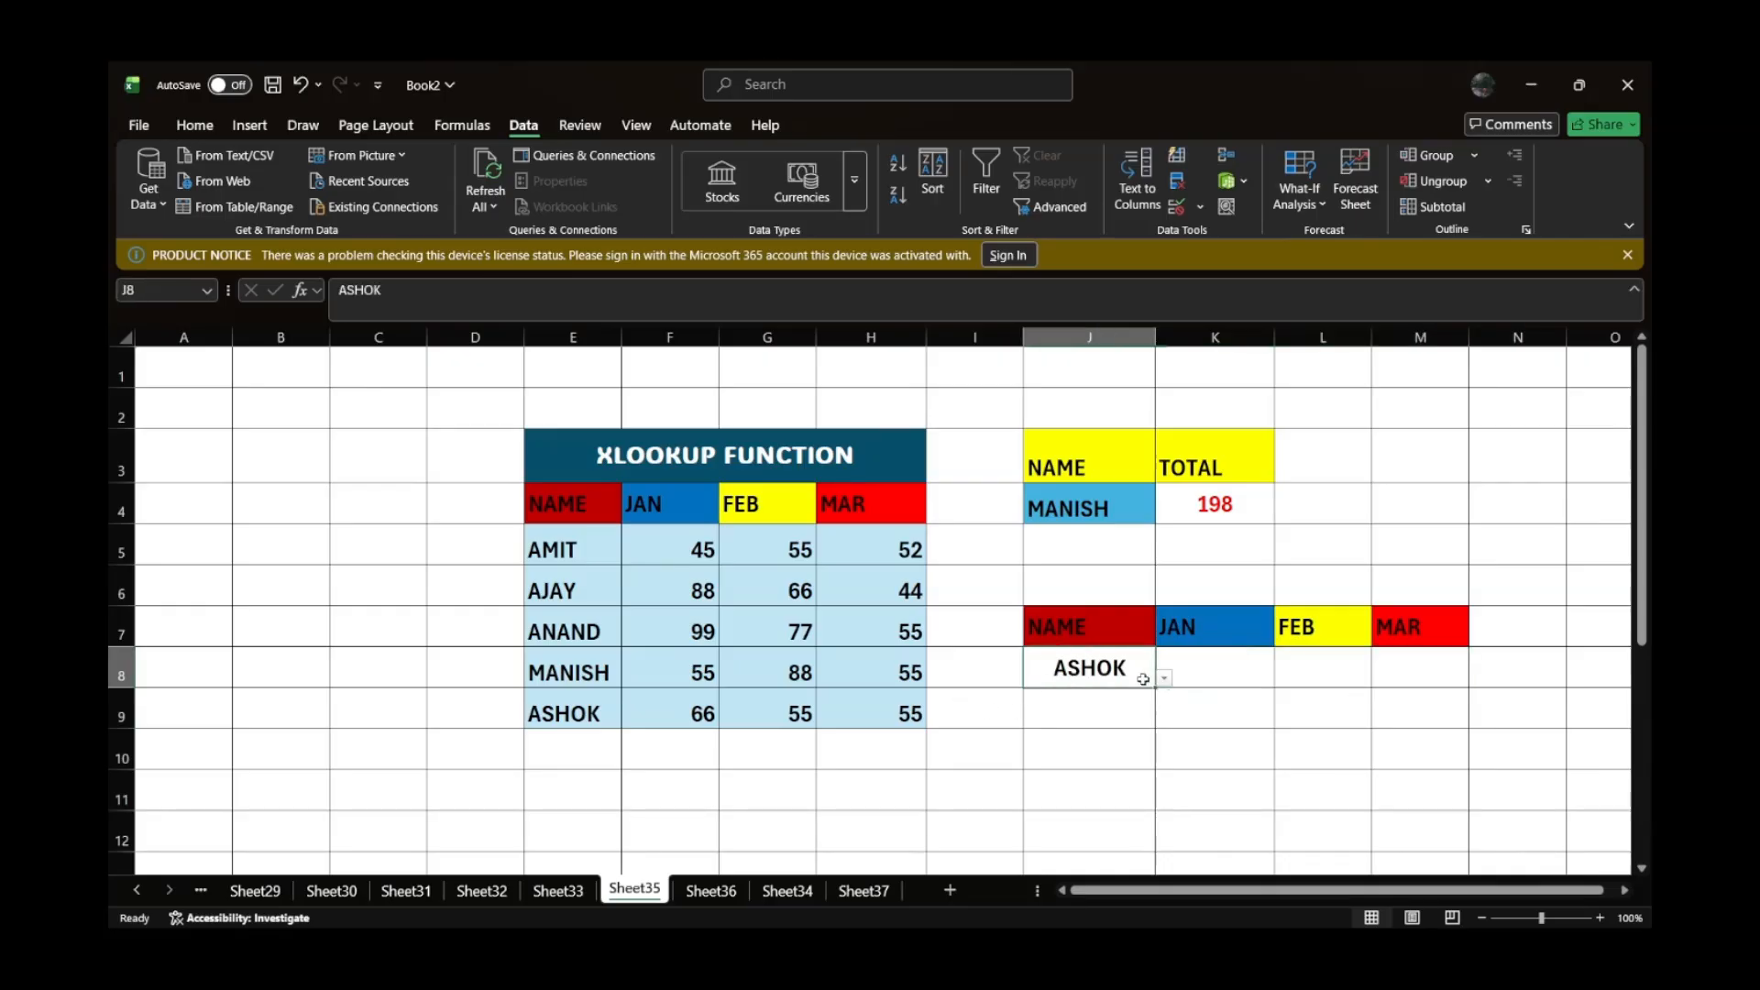
{"action": "left_click", "coordinate": [1224, 676]}
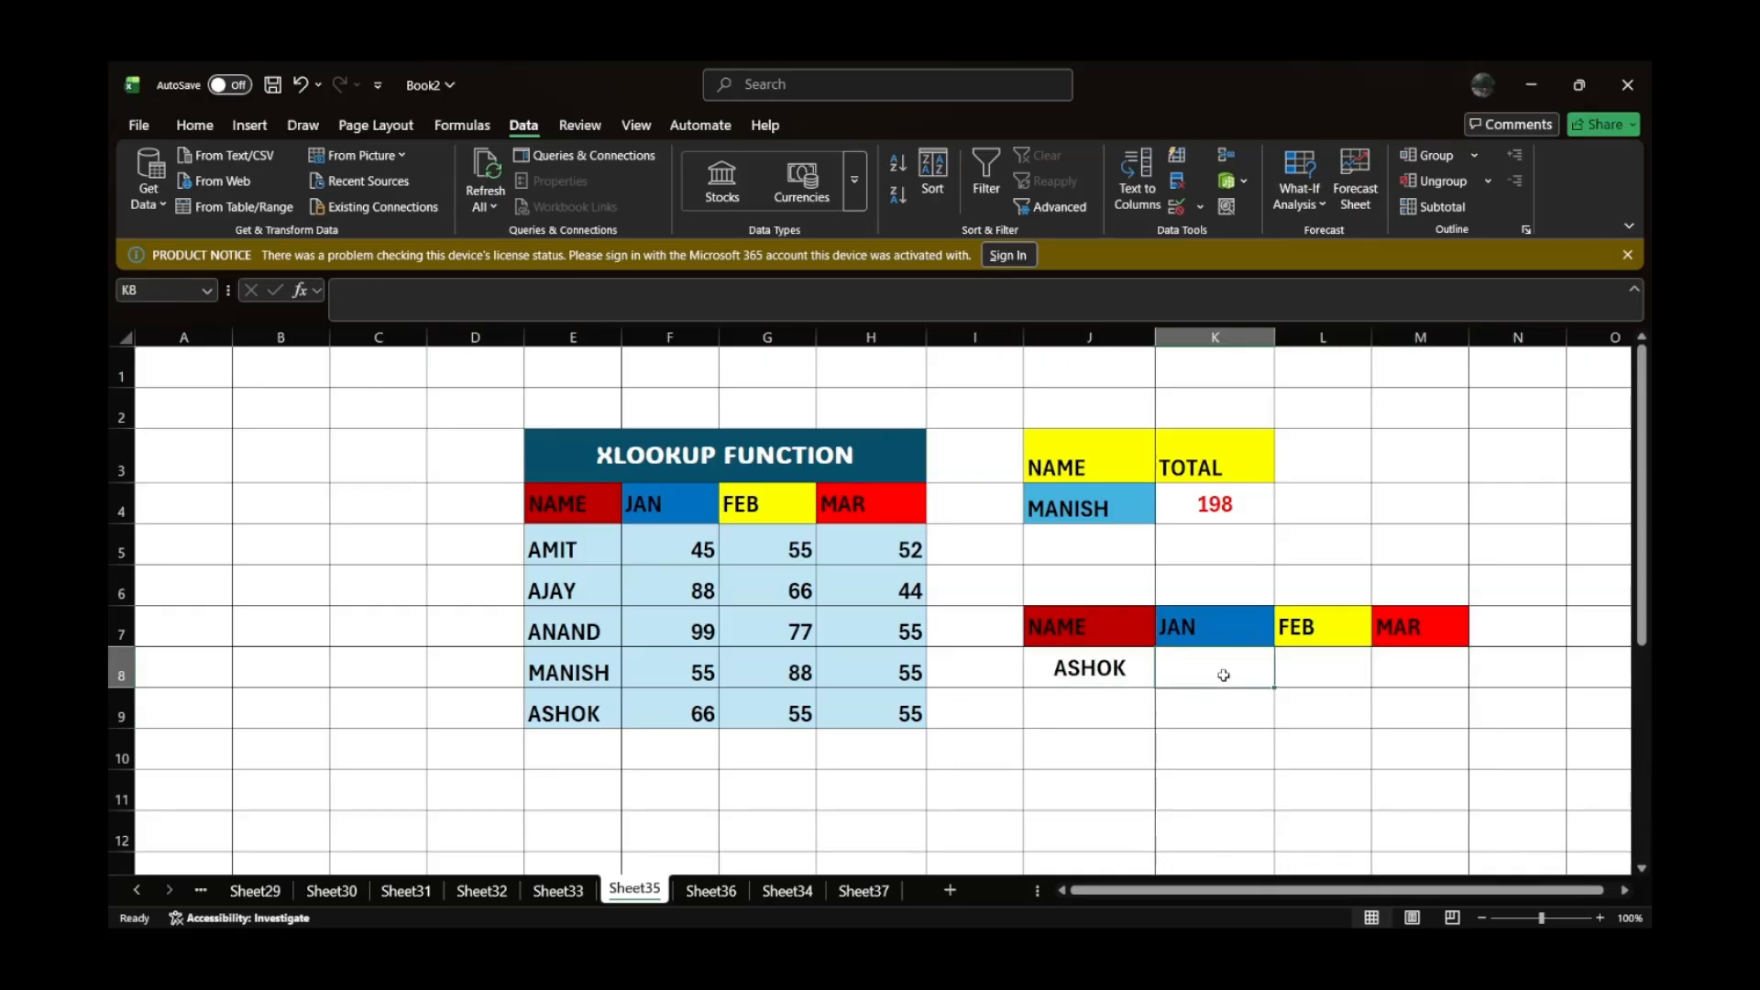
{"action": "type", "text": "=XL"}
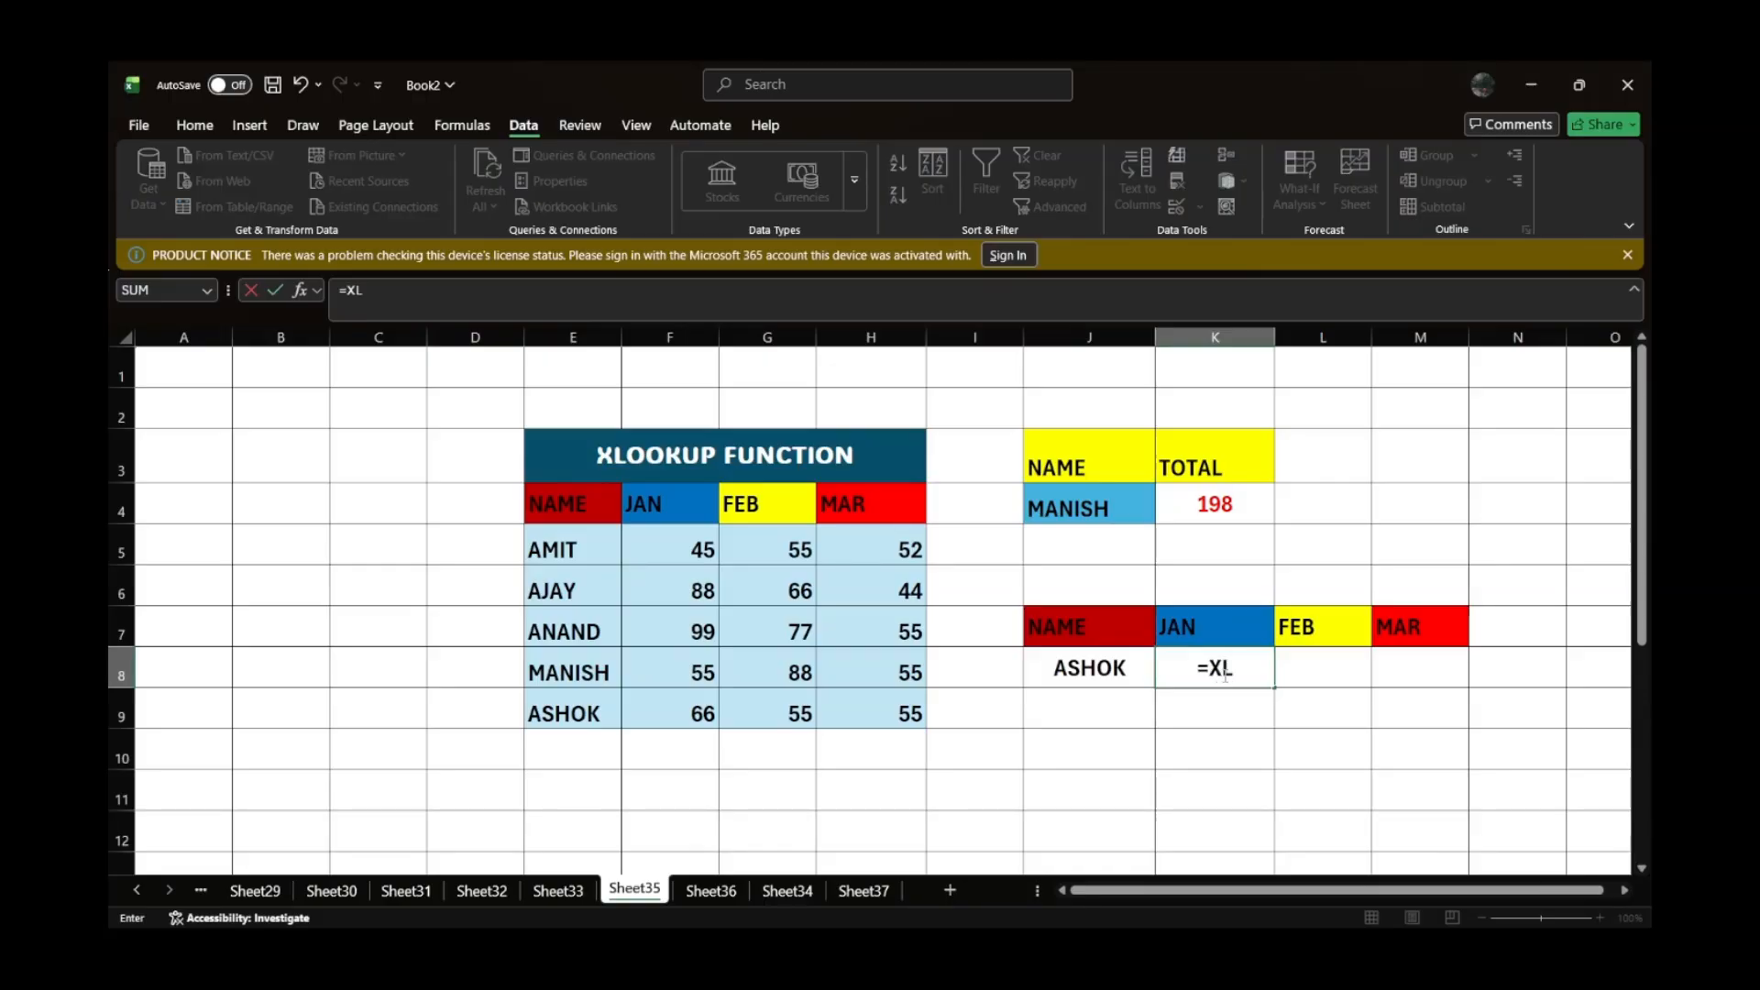
{"action": "key", "text": "Tab"}
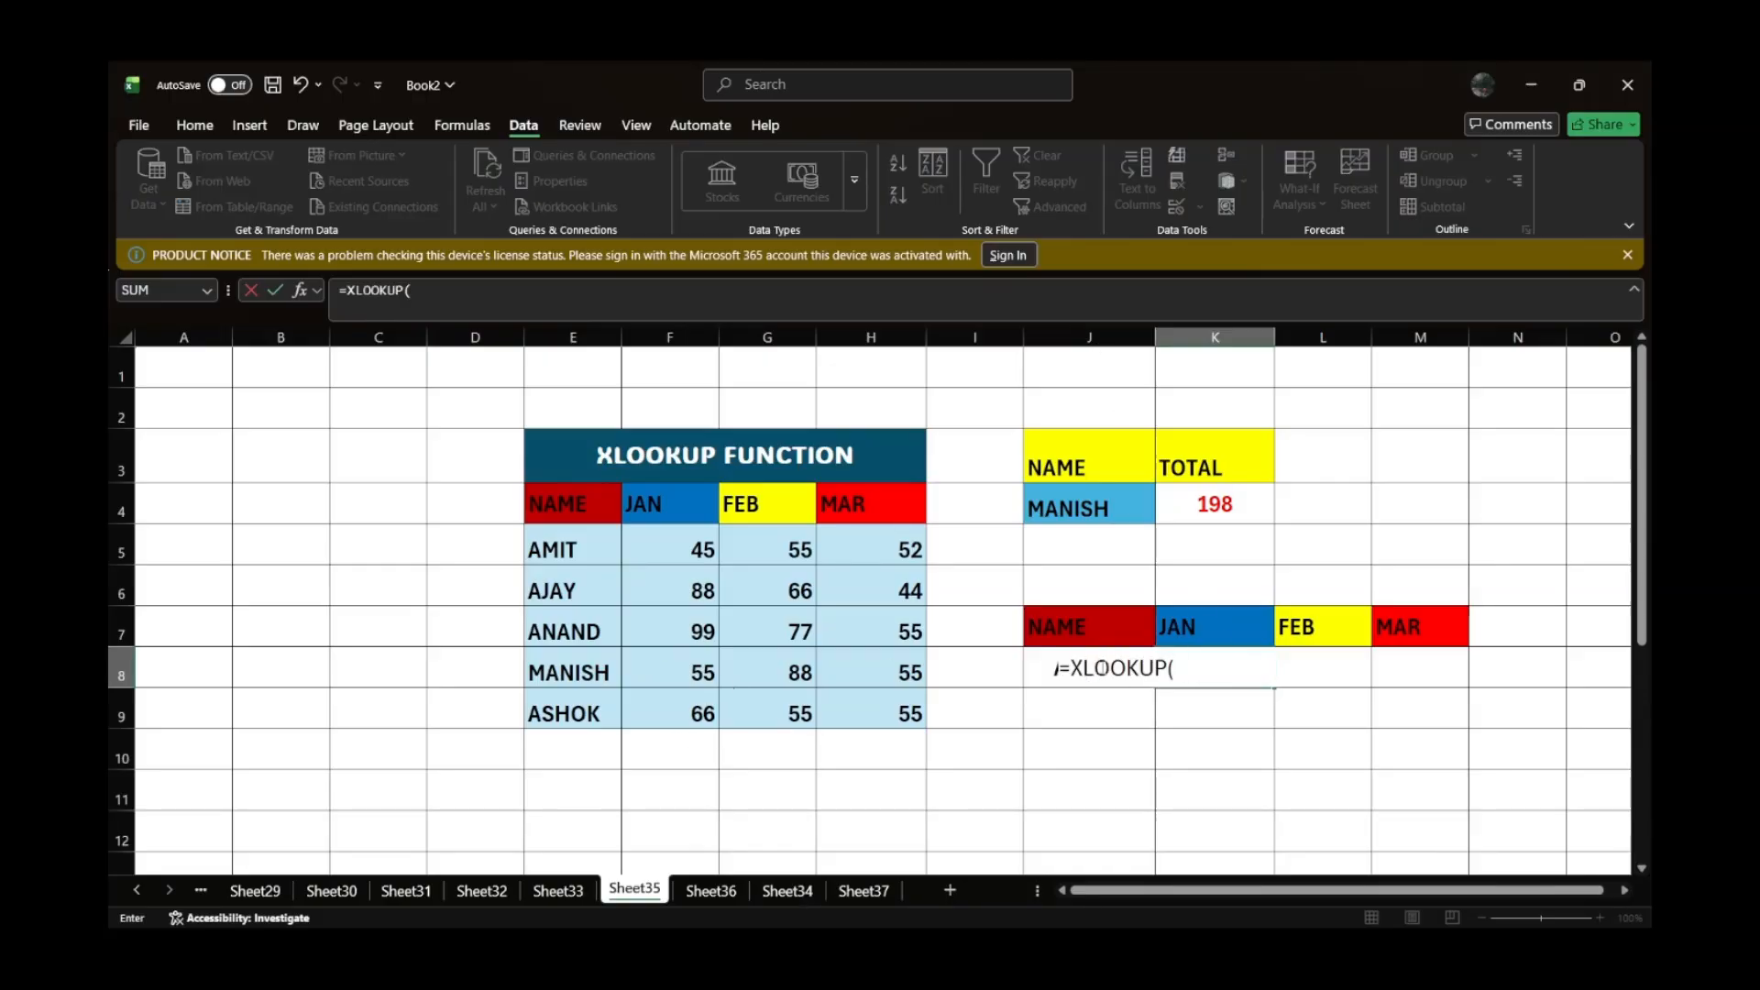
{"action": "left_click", "coordinate": [1042, 668]}
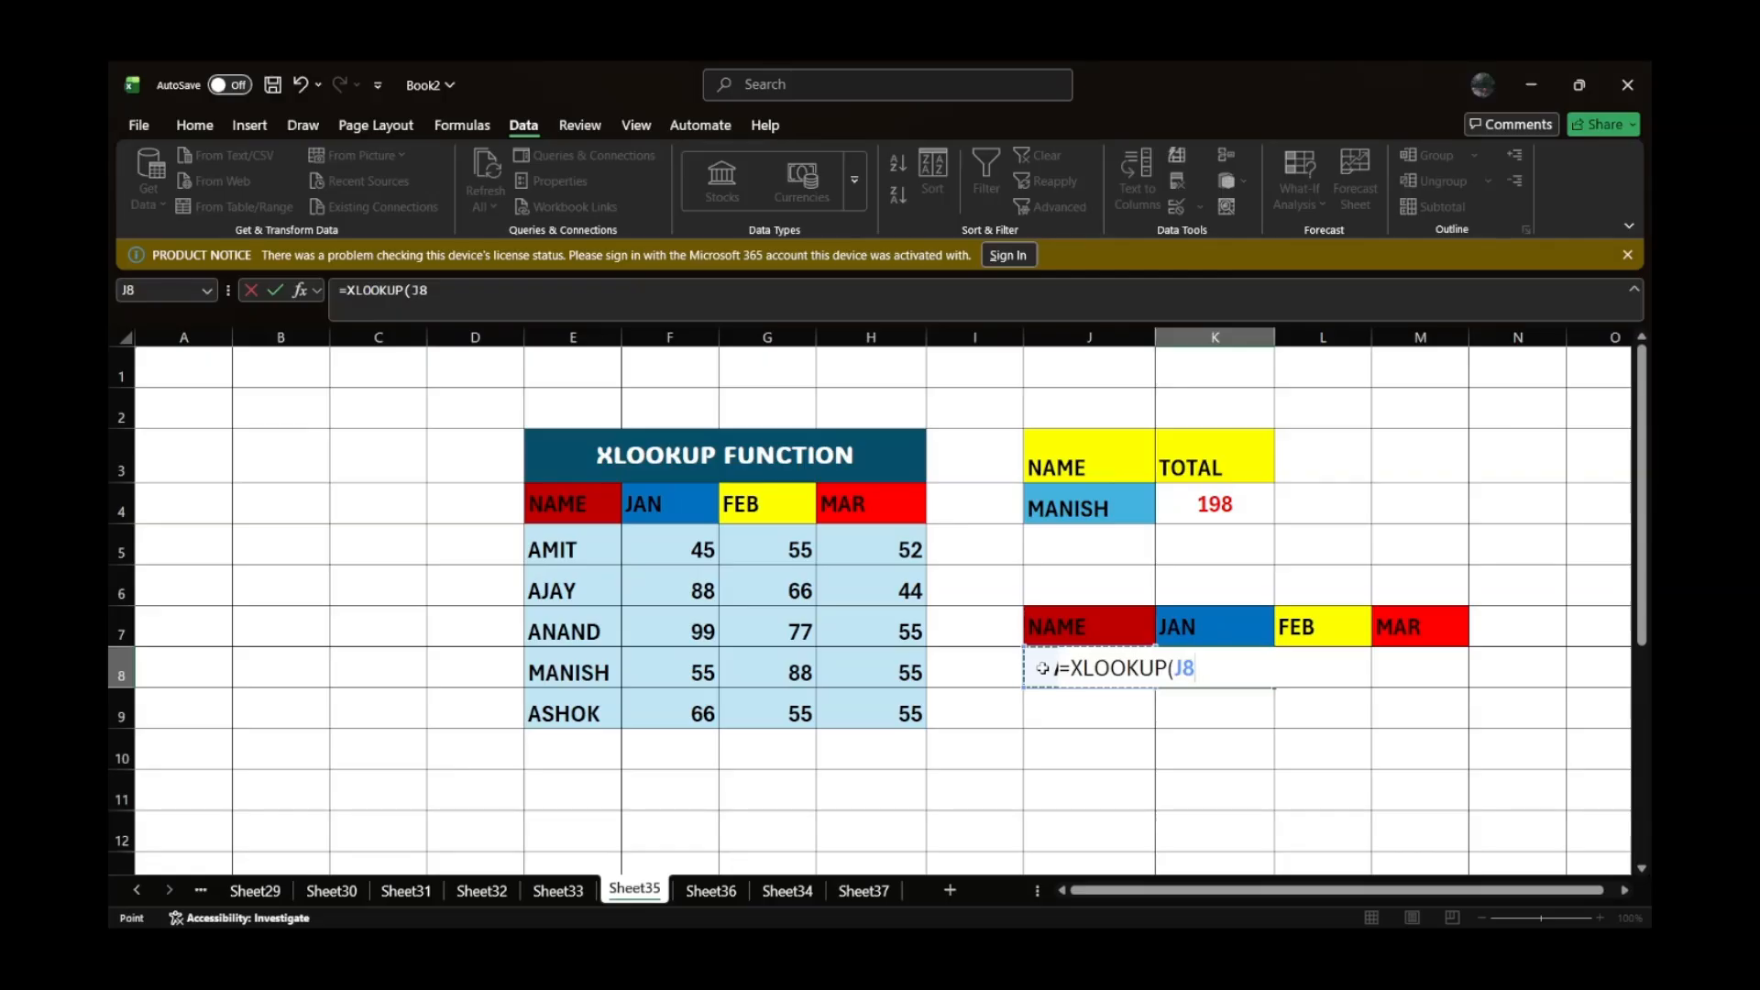
{"action": "type", "text": ","}
{"action": "left_click_drag", "start_coordinate": [581, 549], "coordinate": [596, 708]}
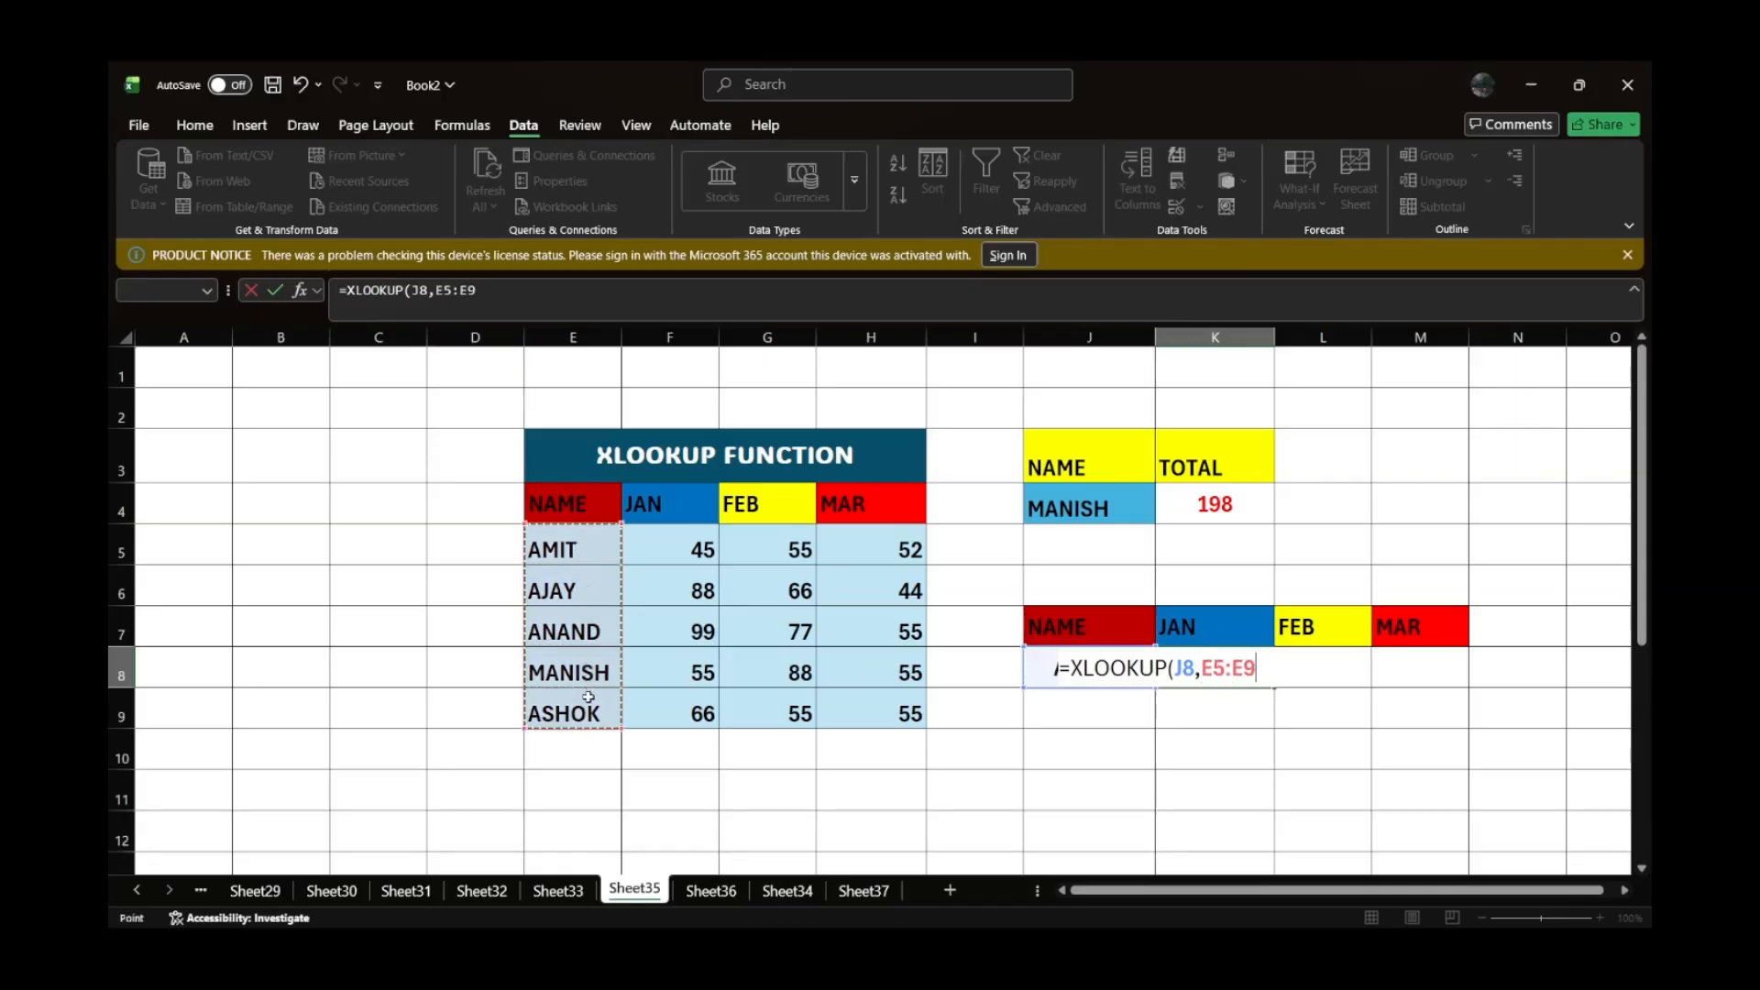
{"action": "type", "text": ","}
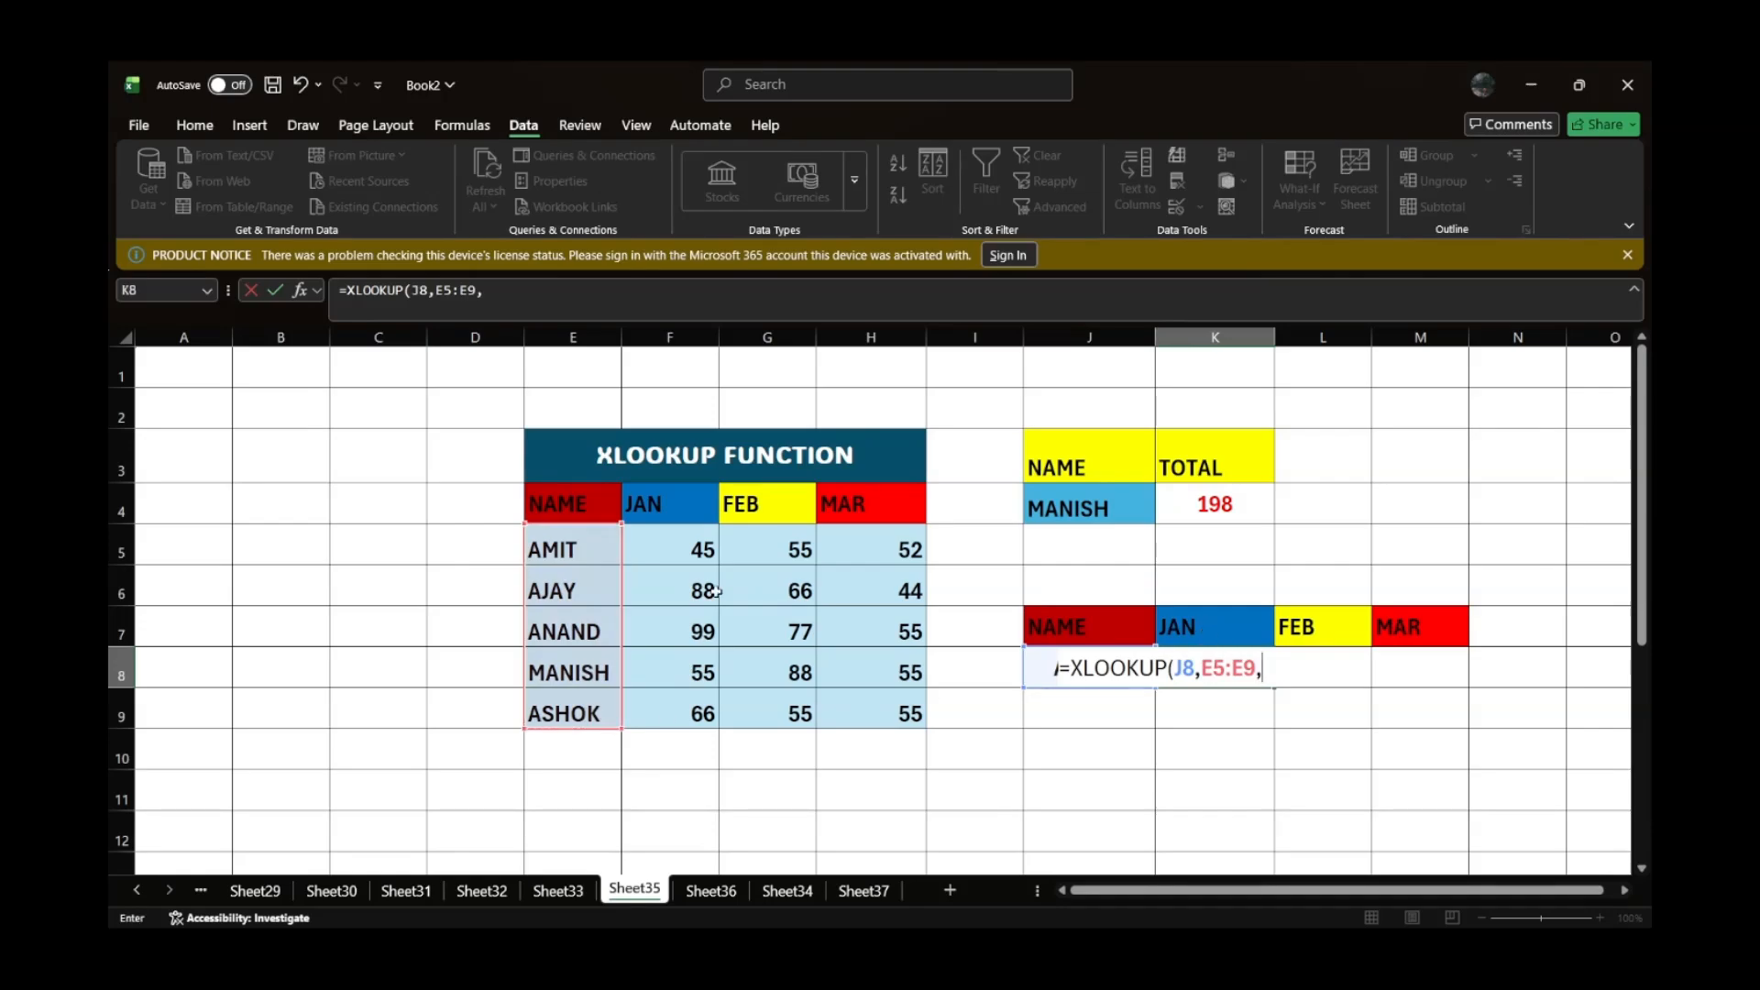
{"action": "left_click_drag", "start_coordinate": [676, 550], "coordinate": [851, 694]}
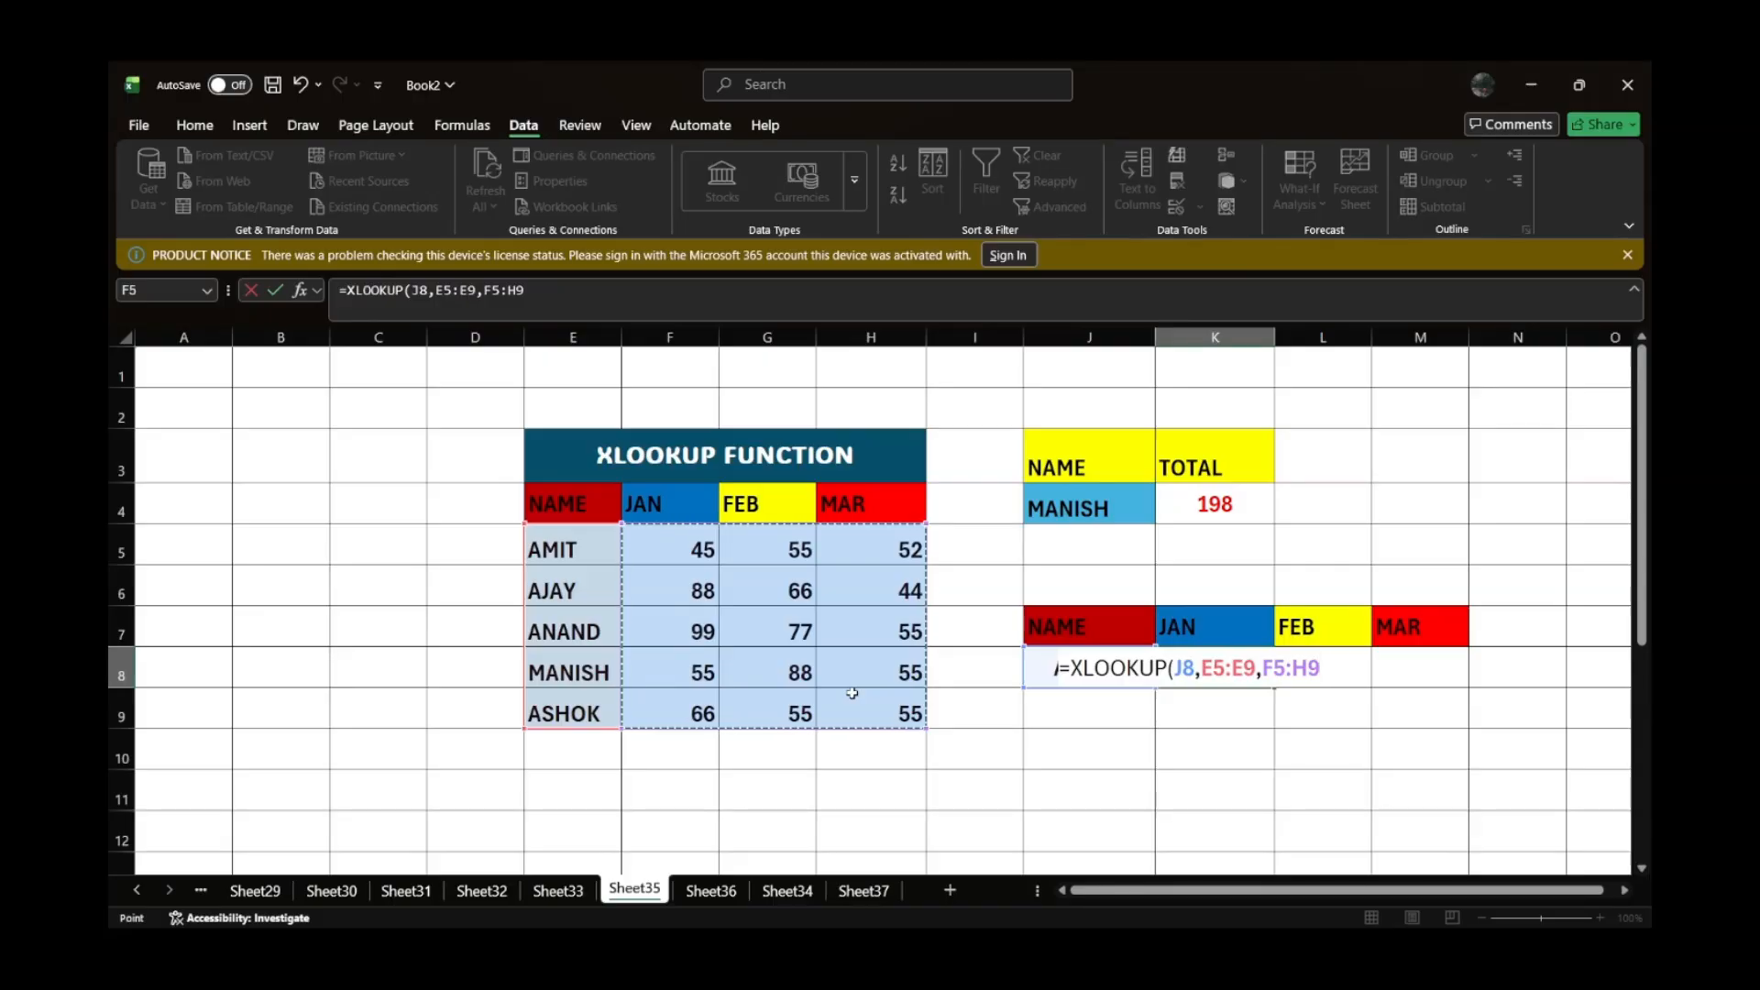
{"action": "key", "text": "Return"}
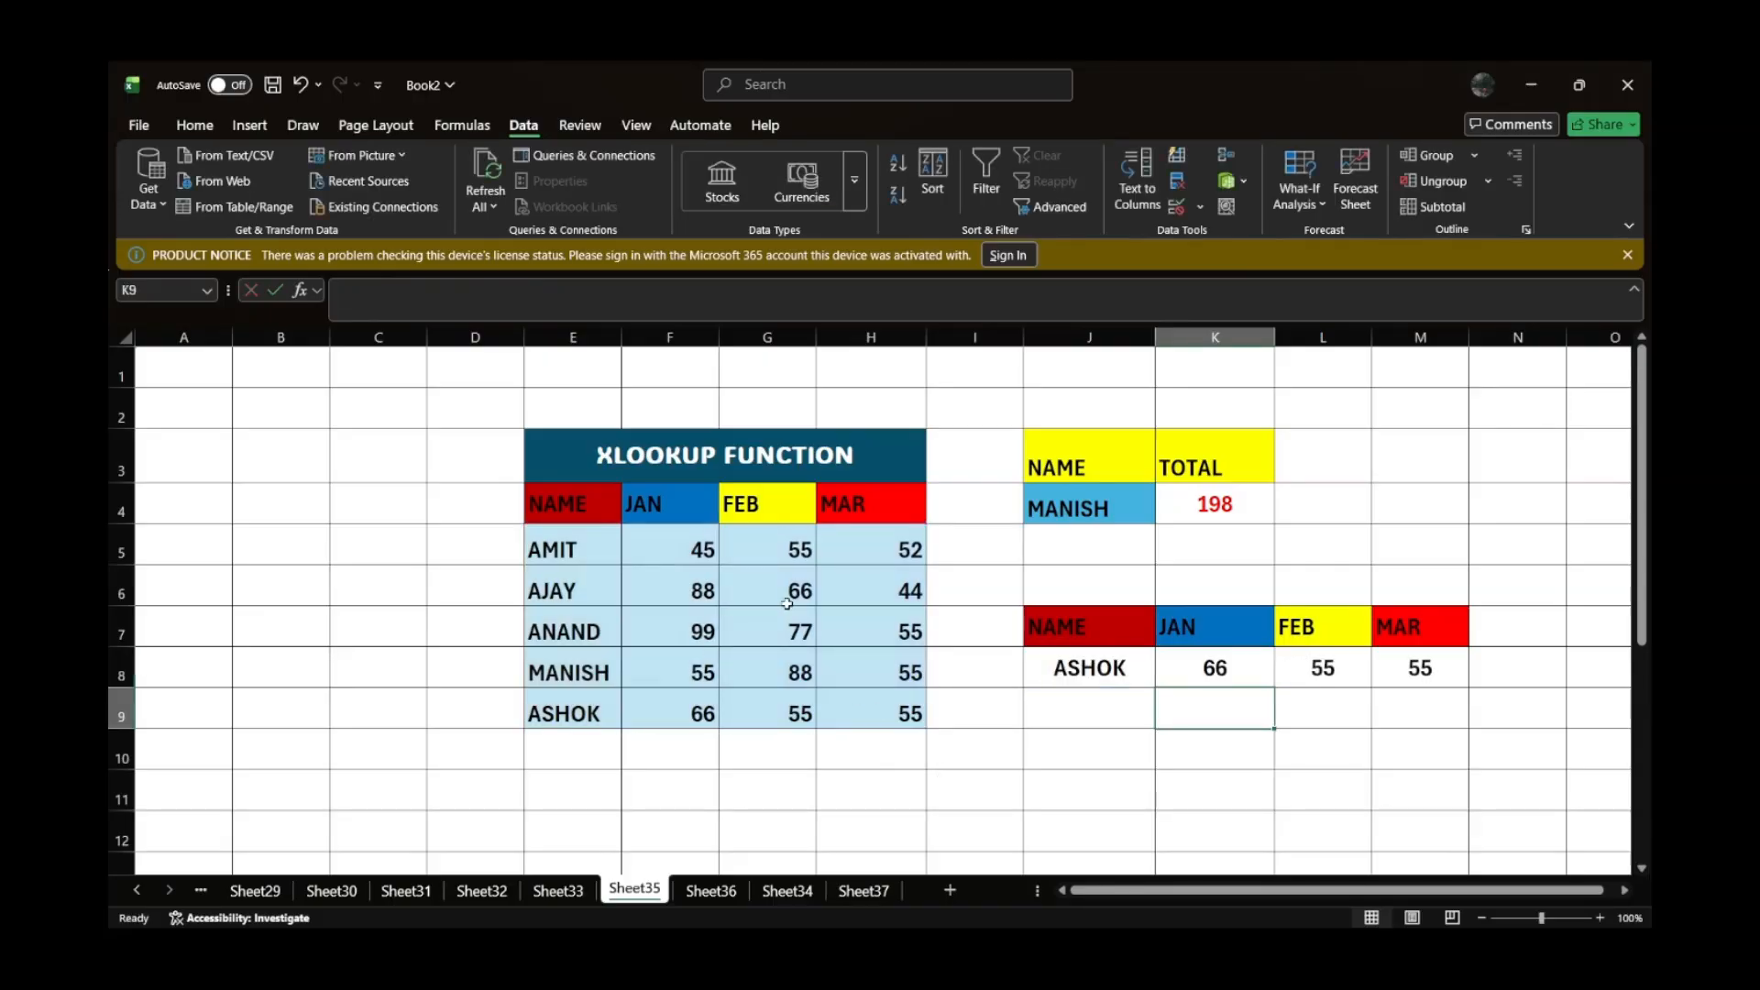
- Choose the name from E5 and finally the one from E8 in J8's drop-down list, checking the month values in K8:M8
{"action": "left_click", "coordinate": [1128, 676]}
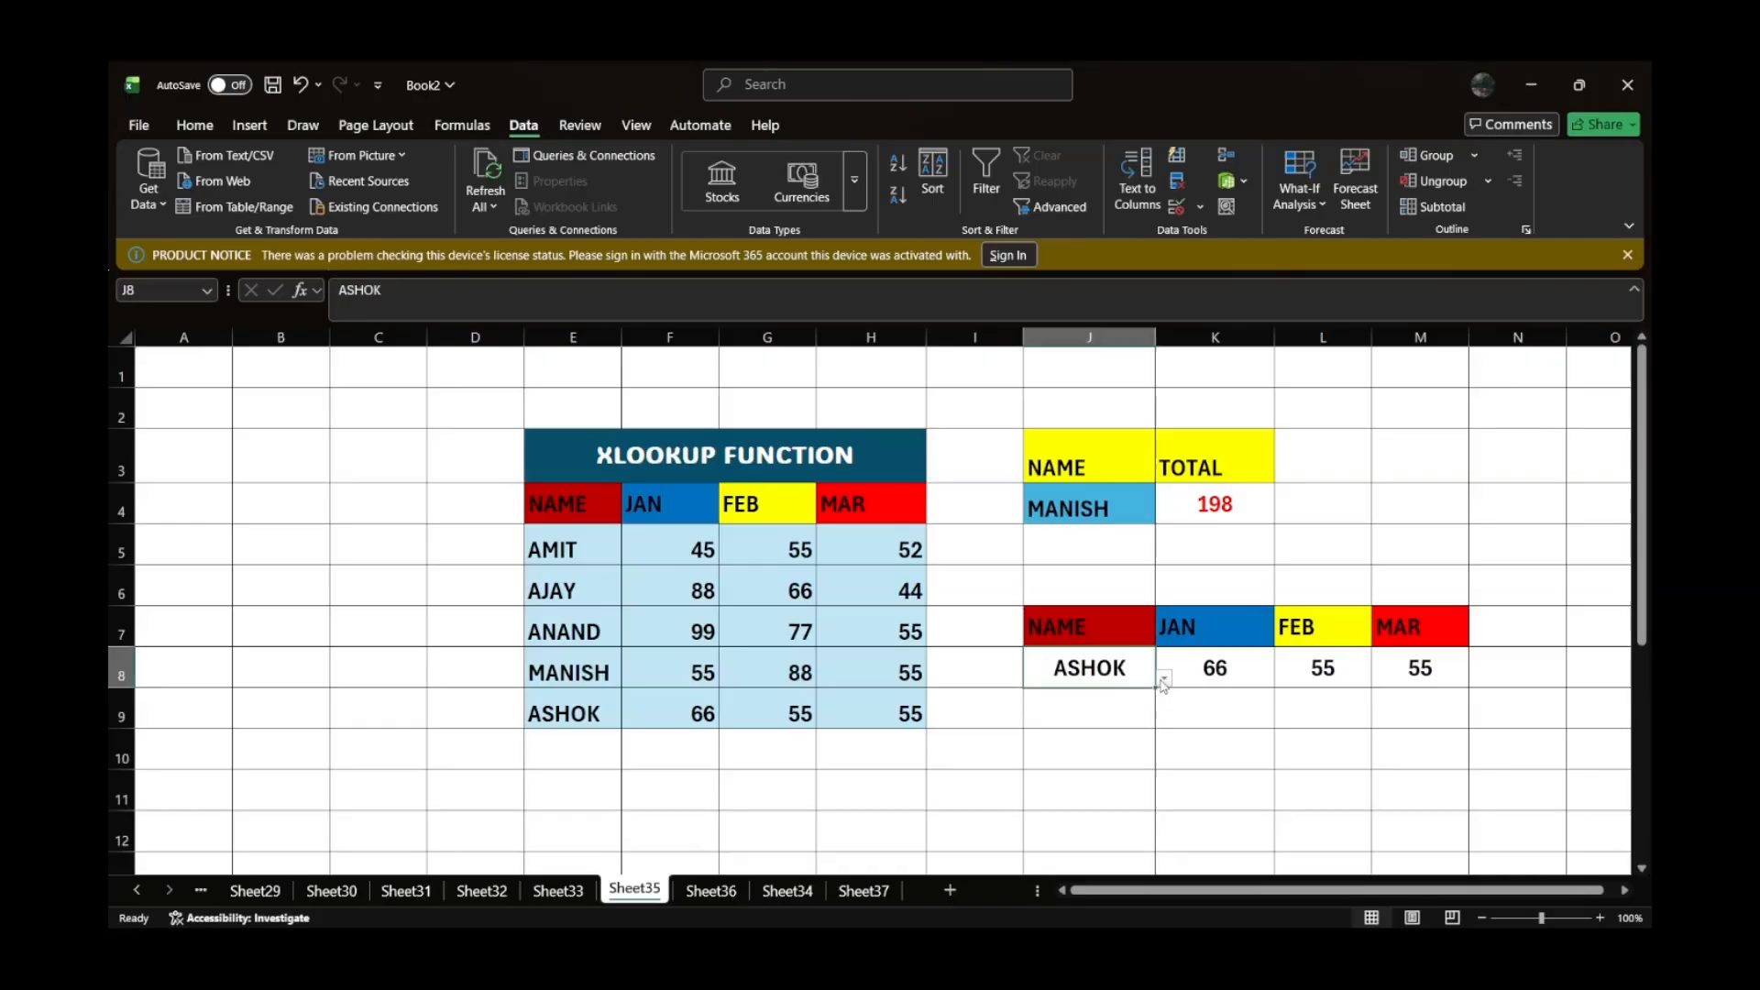
{"action": "left_click", "coordinate": [1073, 702]}
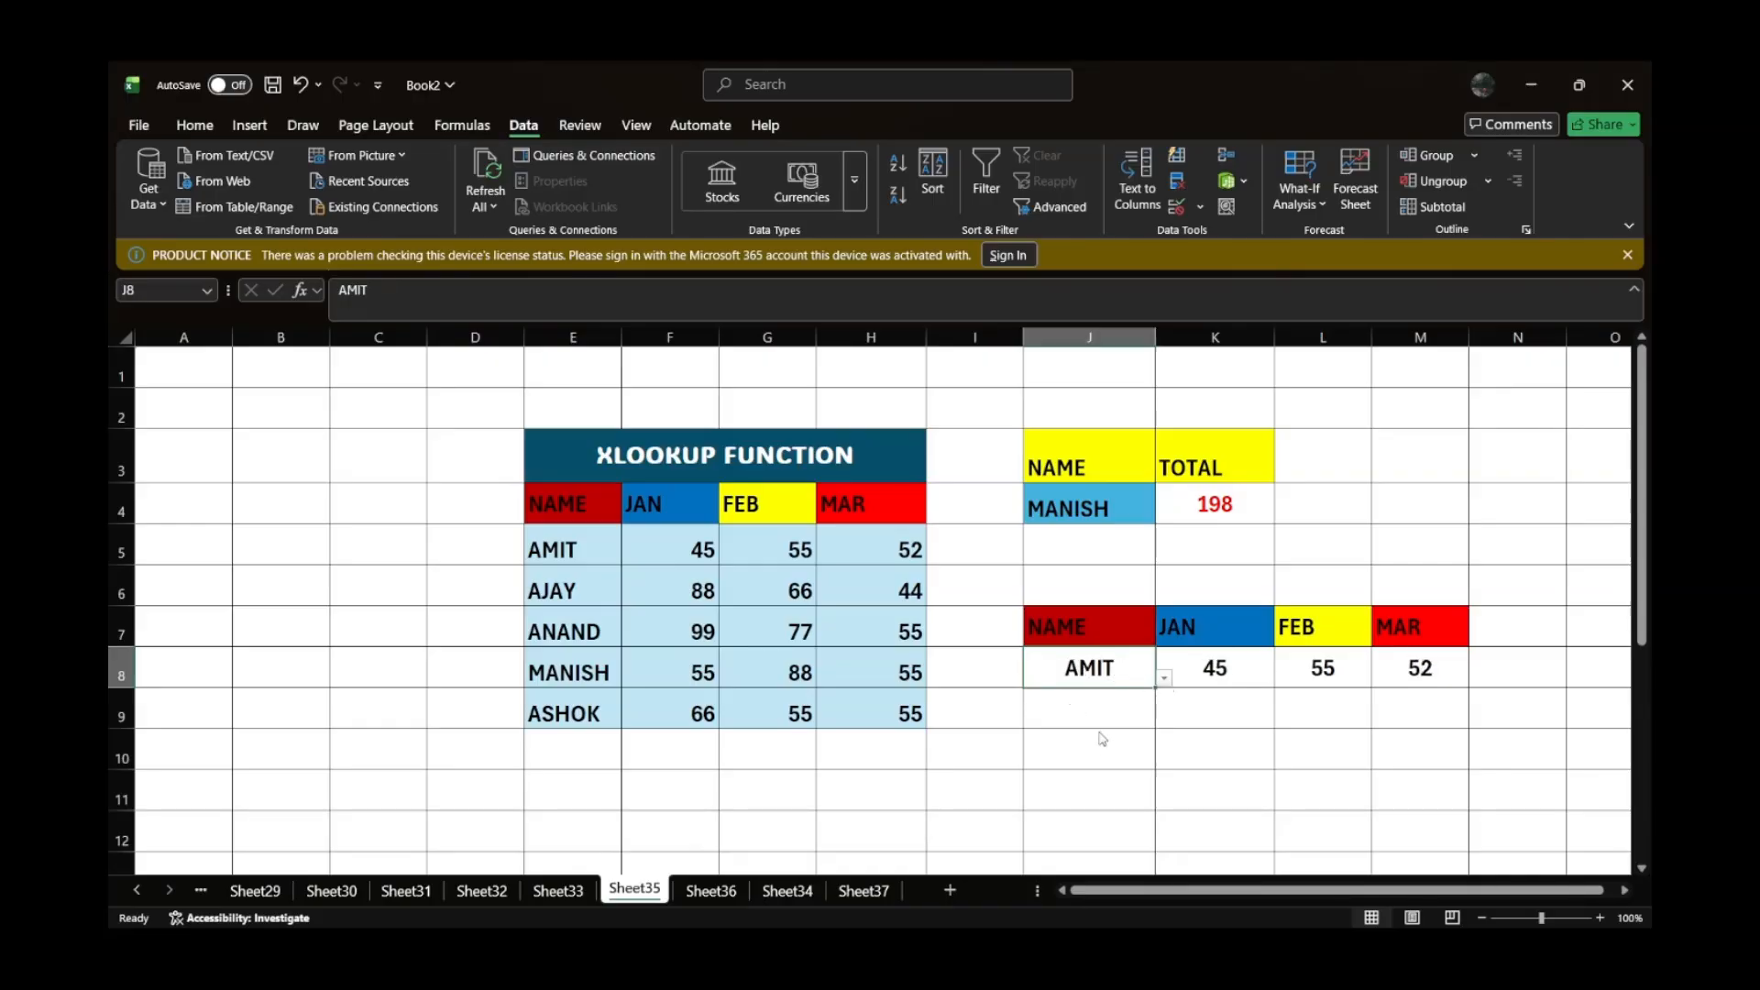
{"action": "left_click", "coordinate": [1078, 755]}
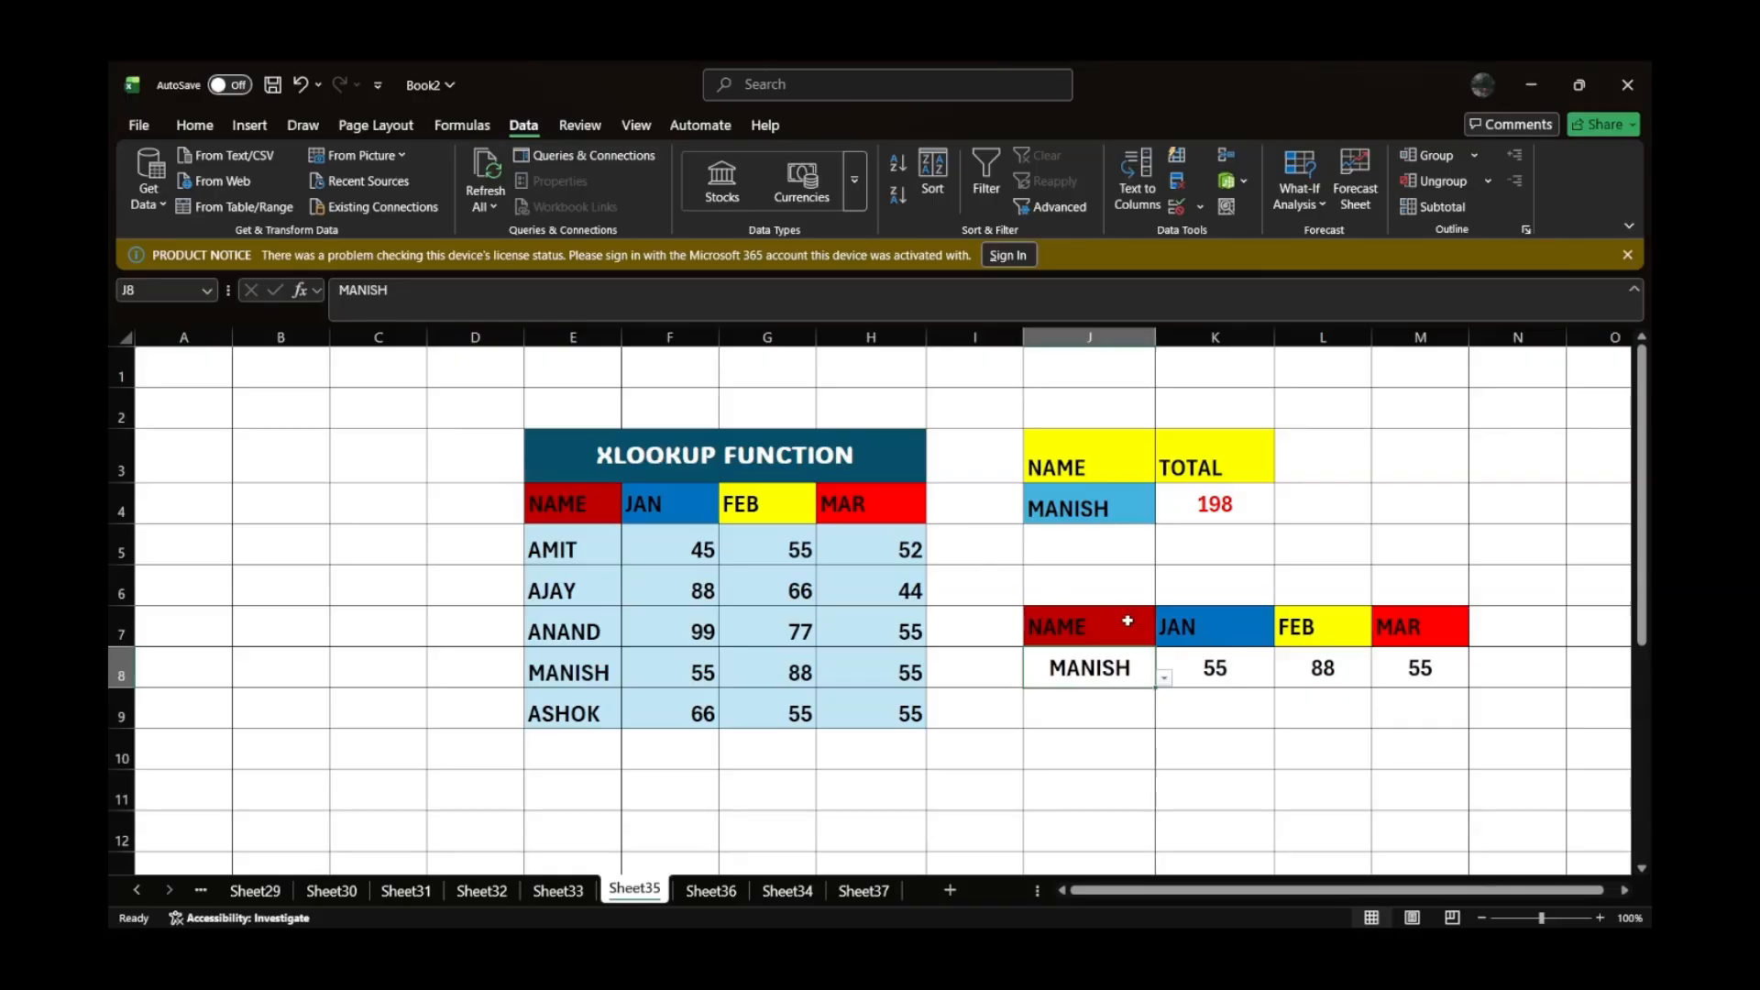
- On Sheet36, clear the existing XLOOKUP results from J4 and J7:L7
{"action": "left_click", "coordinate": [712, 894]}
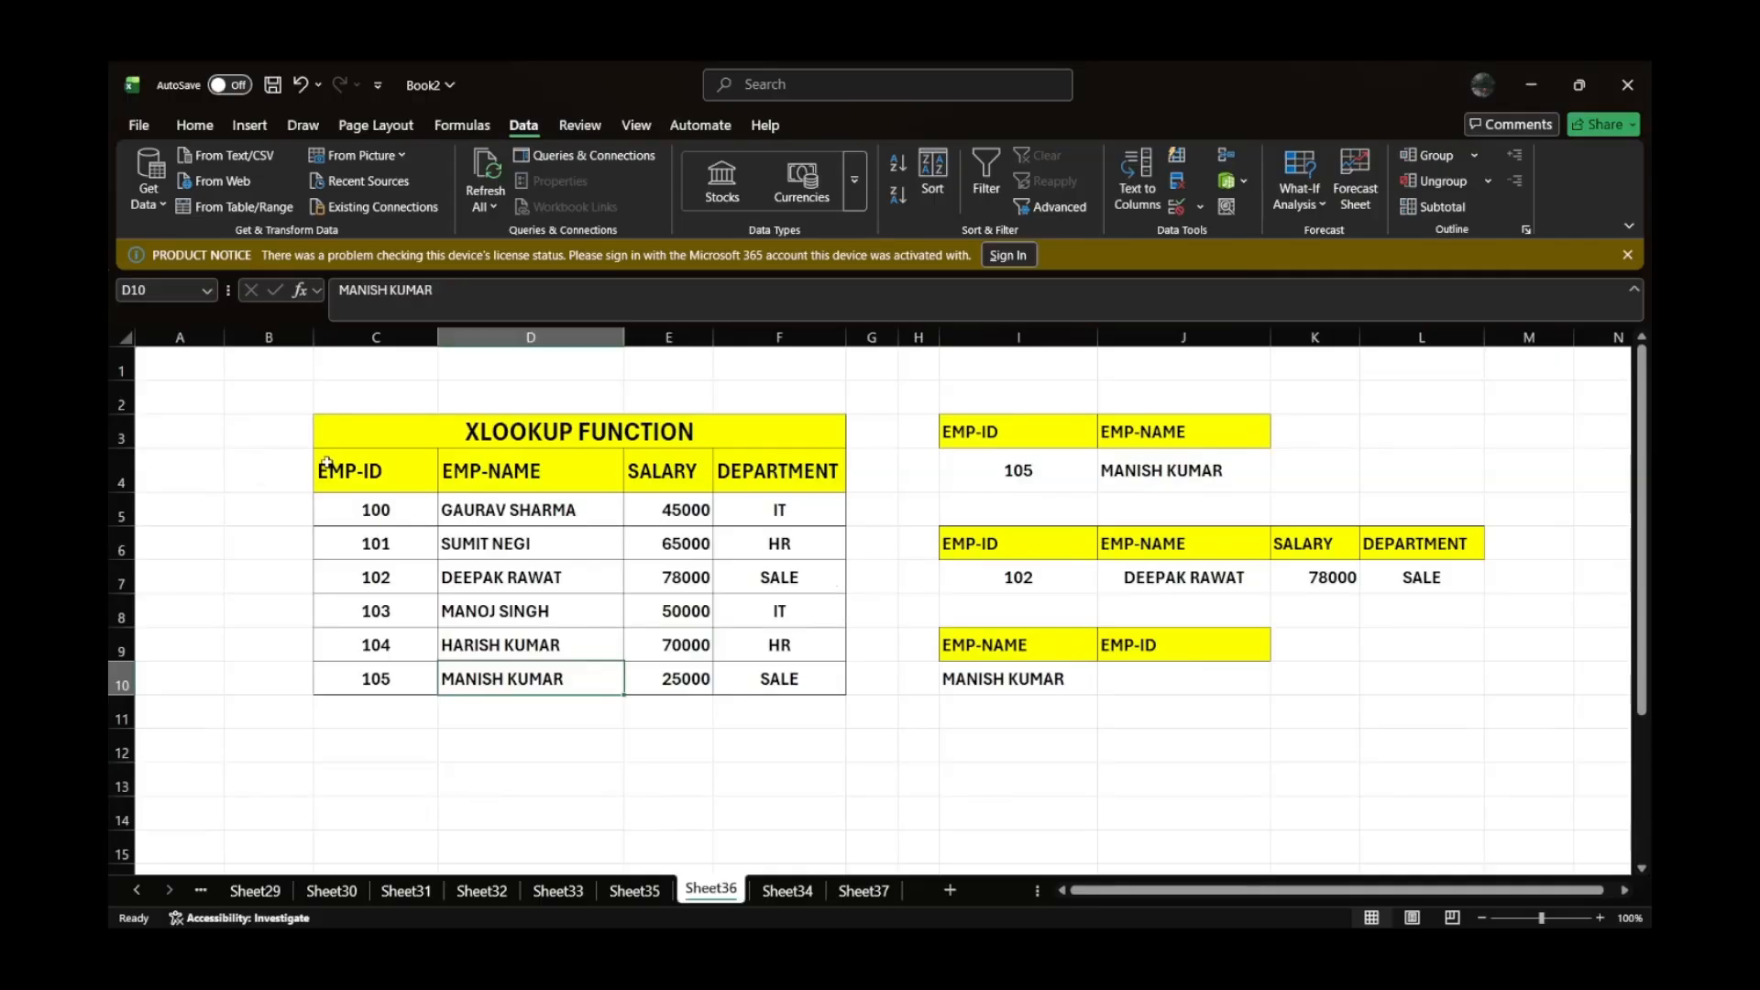
{"action": "left_click_drag", "start_coordinate": [417, 427], "coordinate": [608, 662]}
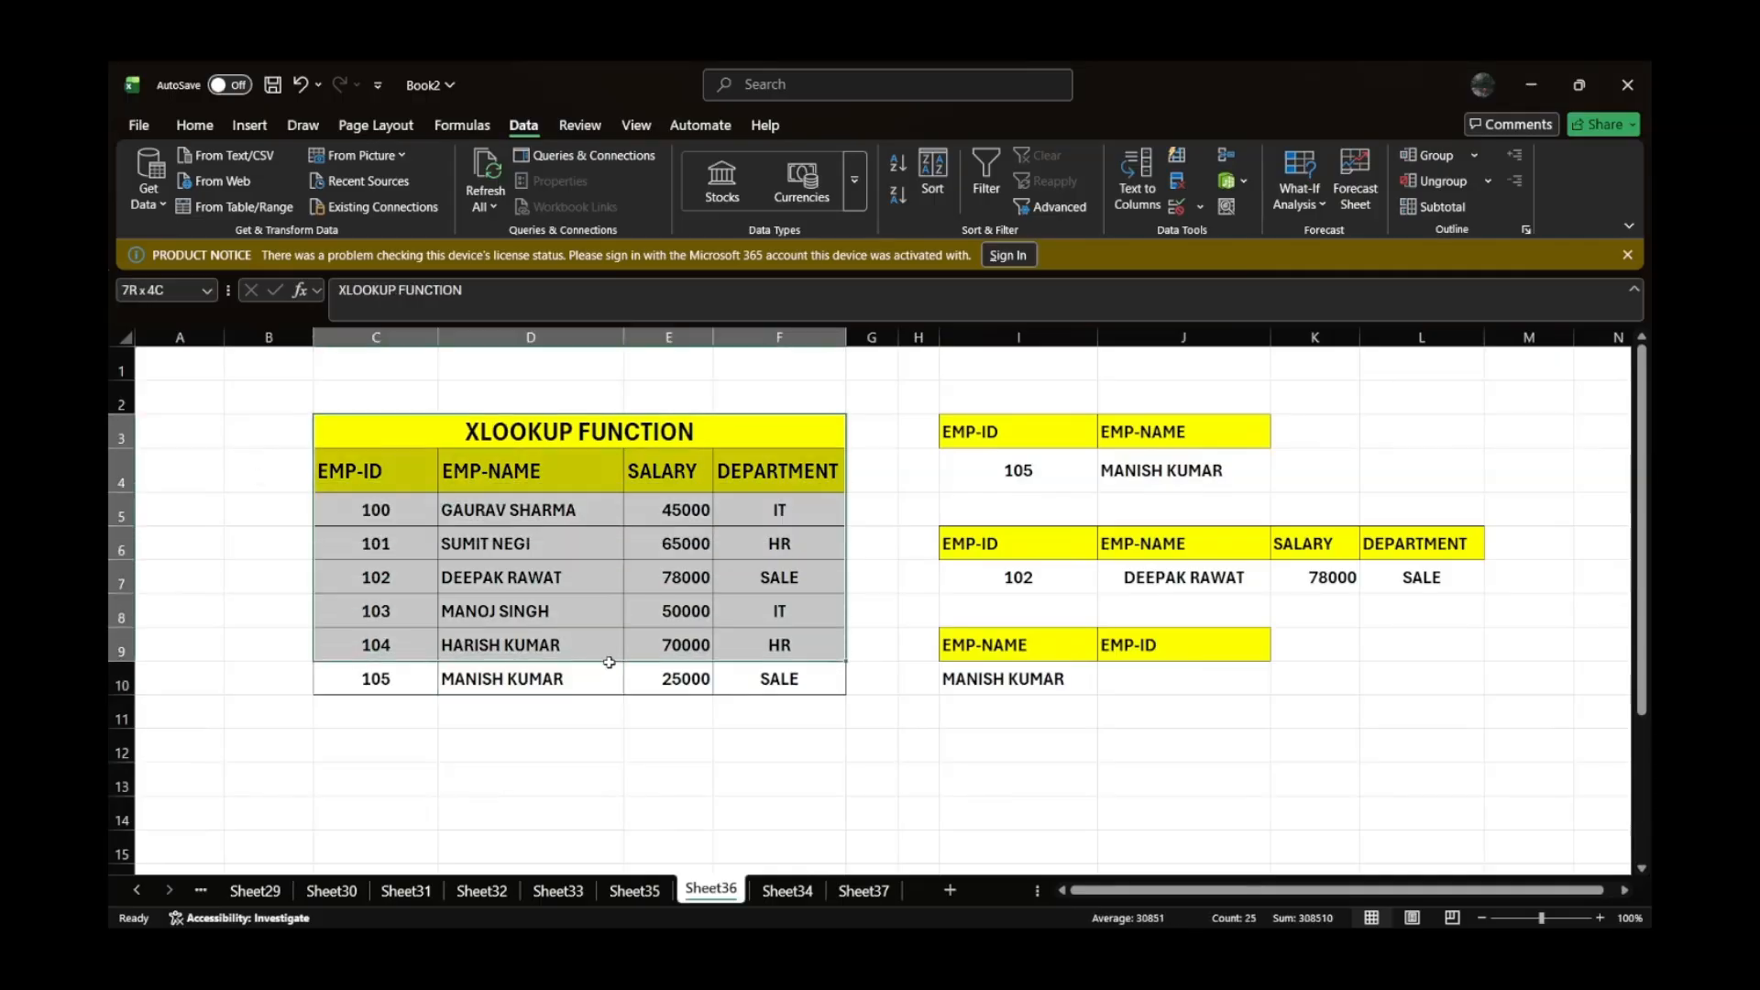
{"action": "left_click", "coordinate": [367, 480]}
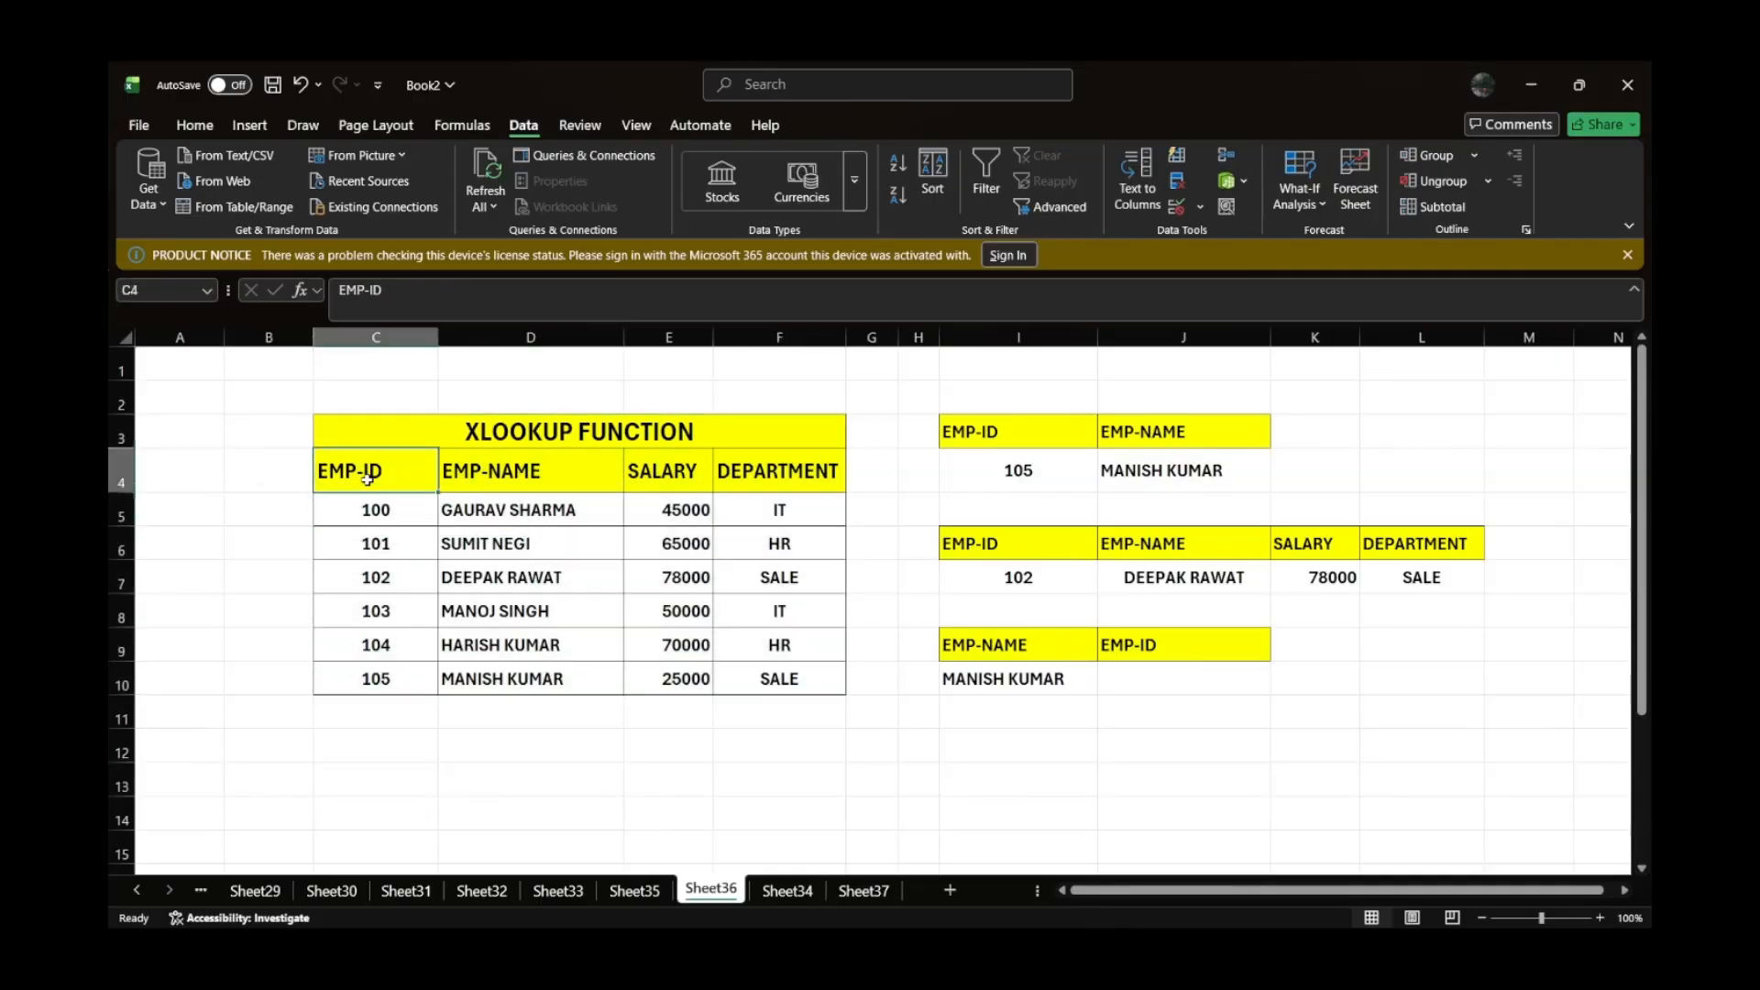
{"action": "left_click", "coordinate": [510, 473]}
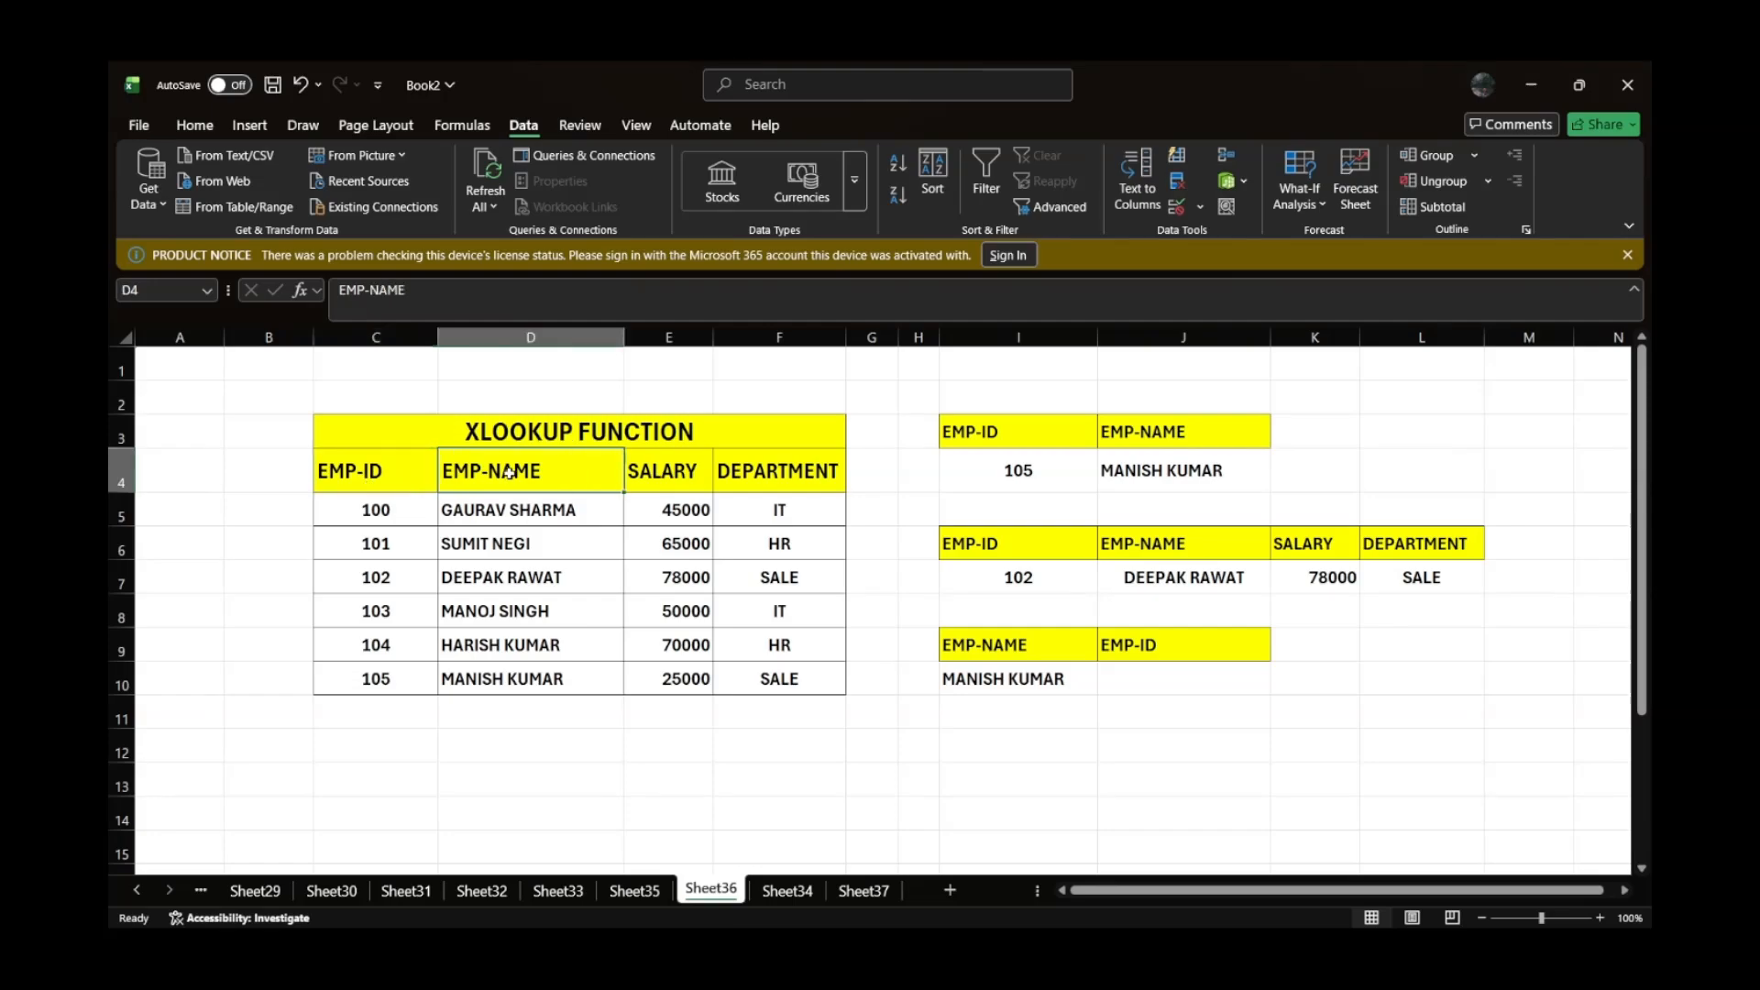
{"action": "left_click", "coordinate": [689, 471]}
{"action": "left_click", "coordinate": [799, 488]}
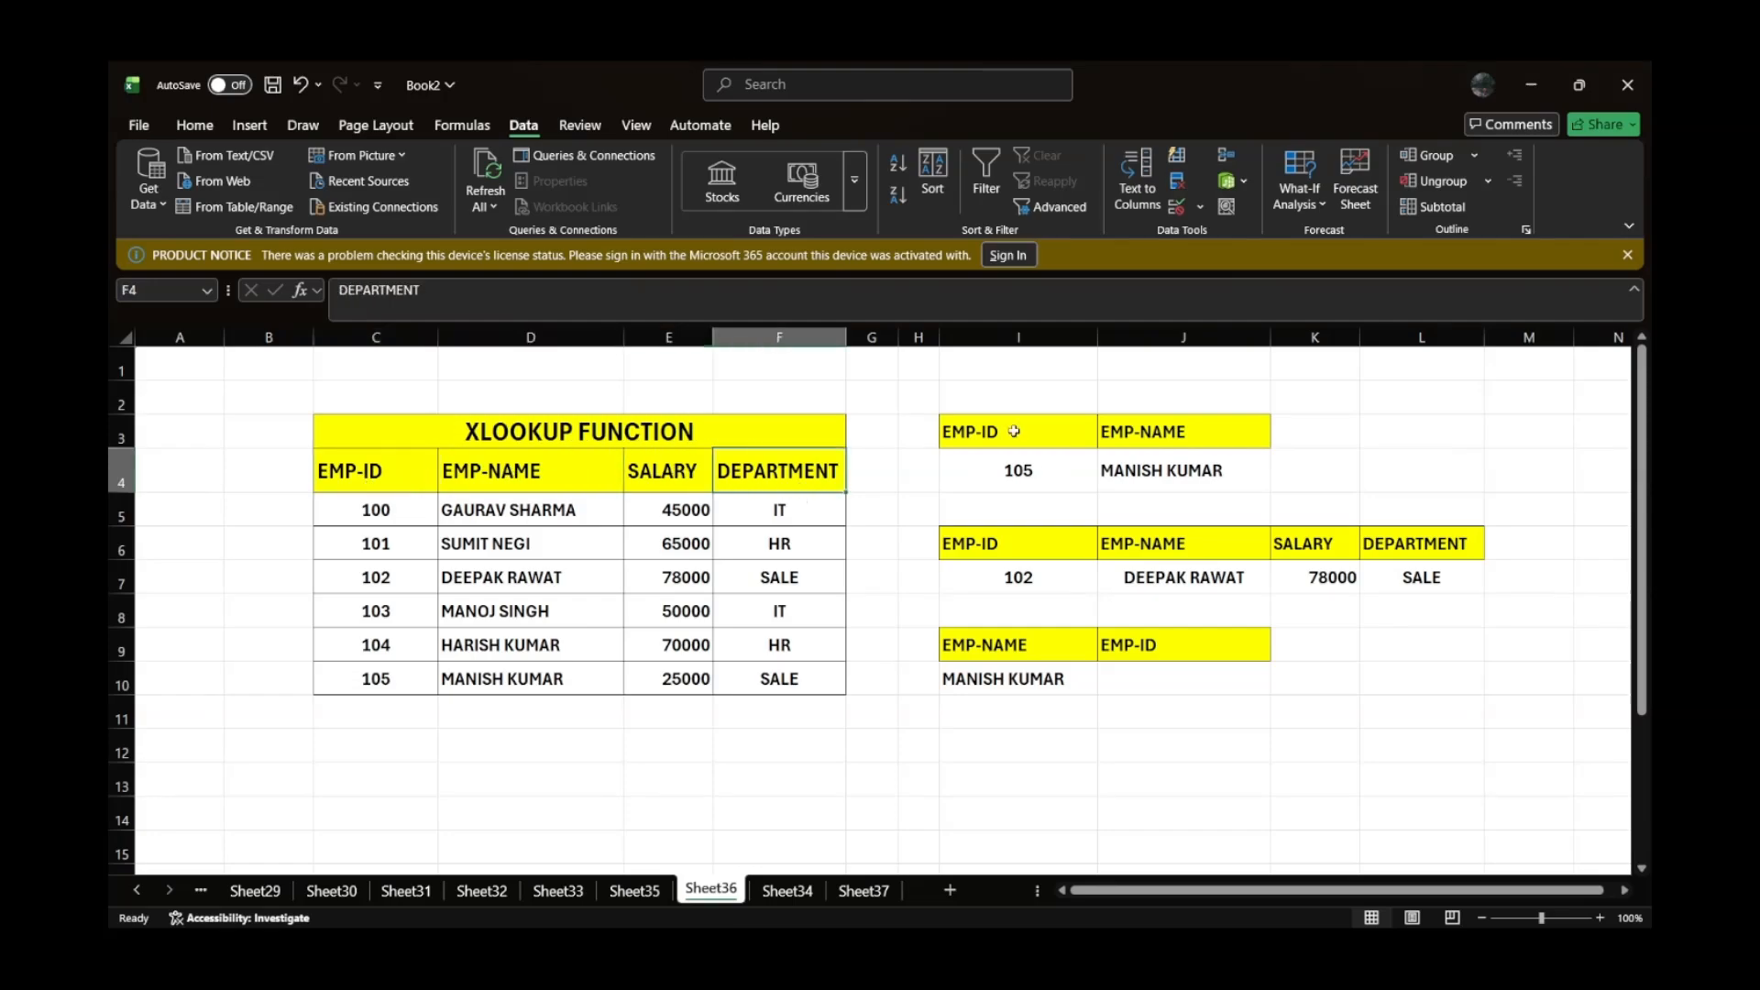
{"action": "left_click", "coordinate": [1012, 468]}
{"action": "left_click", "coordinate": [1182, 465]}
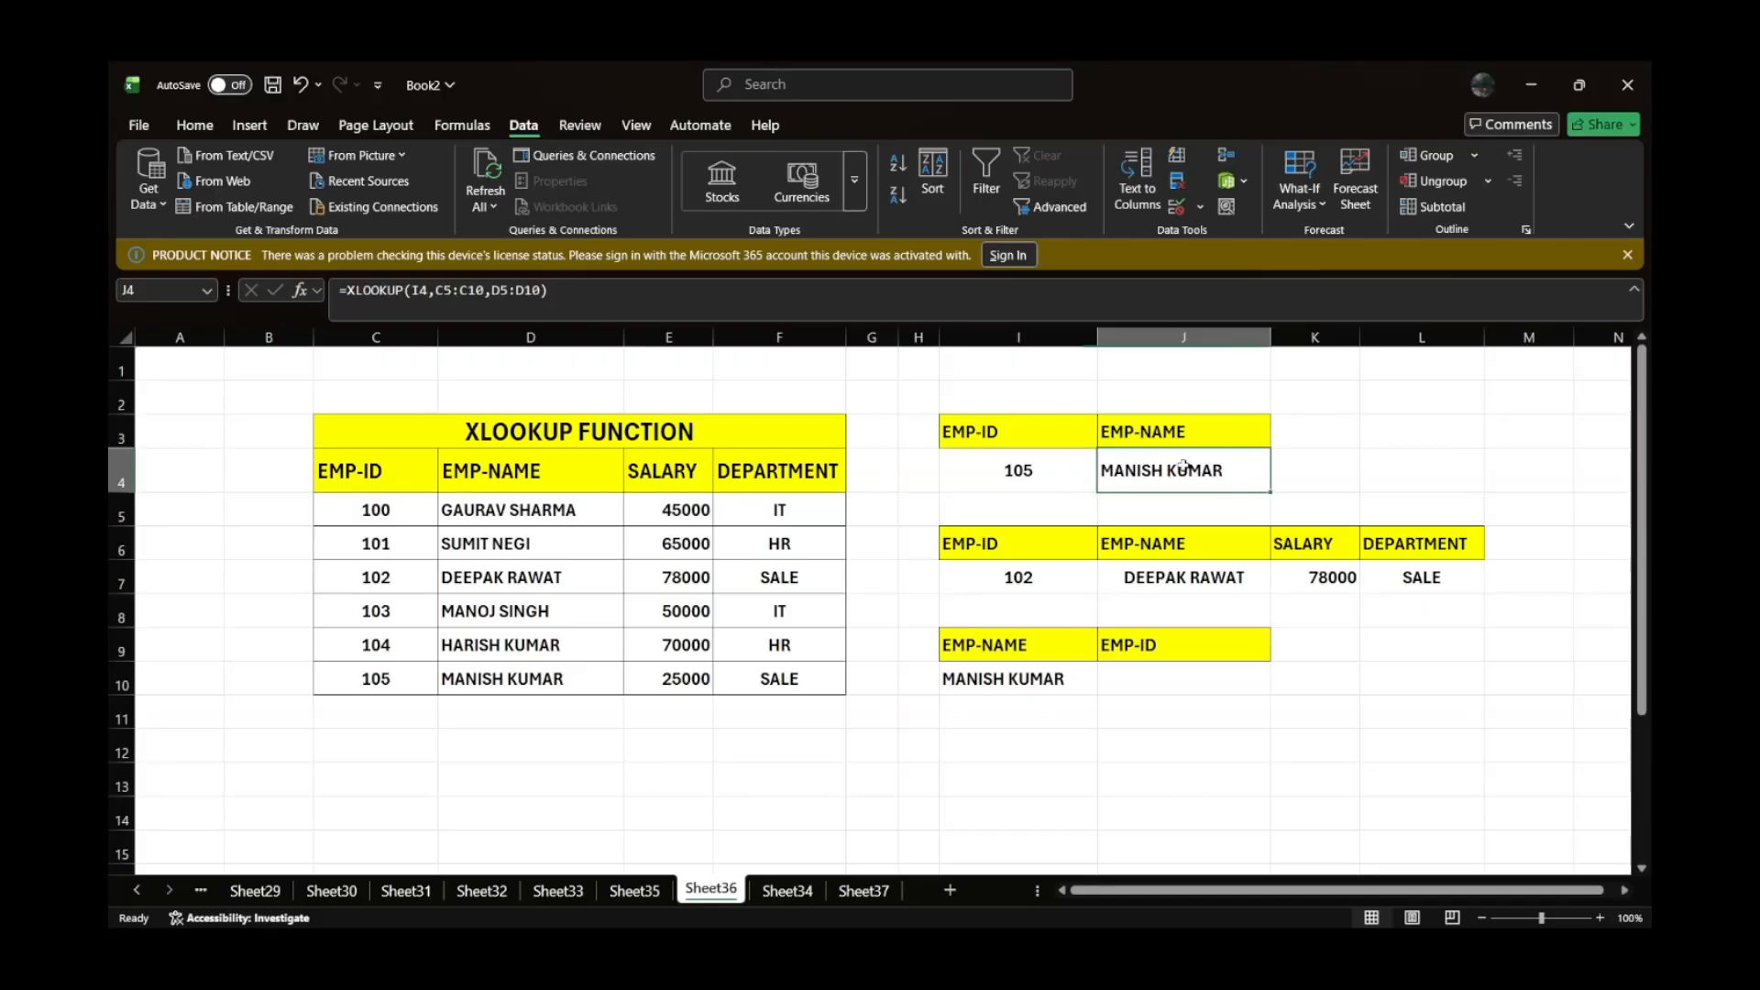
{"action": "key", "text": "Delete"}
{"action": "left_click_drag", "start_coordinate": [1170, 583], "coordinate": [1384, 573]}
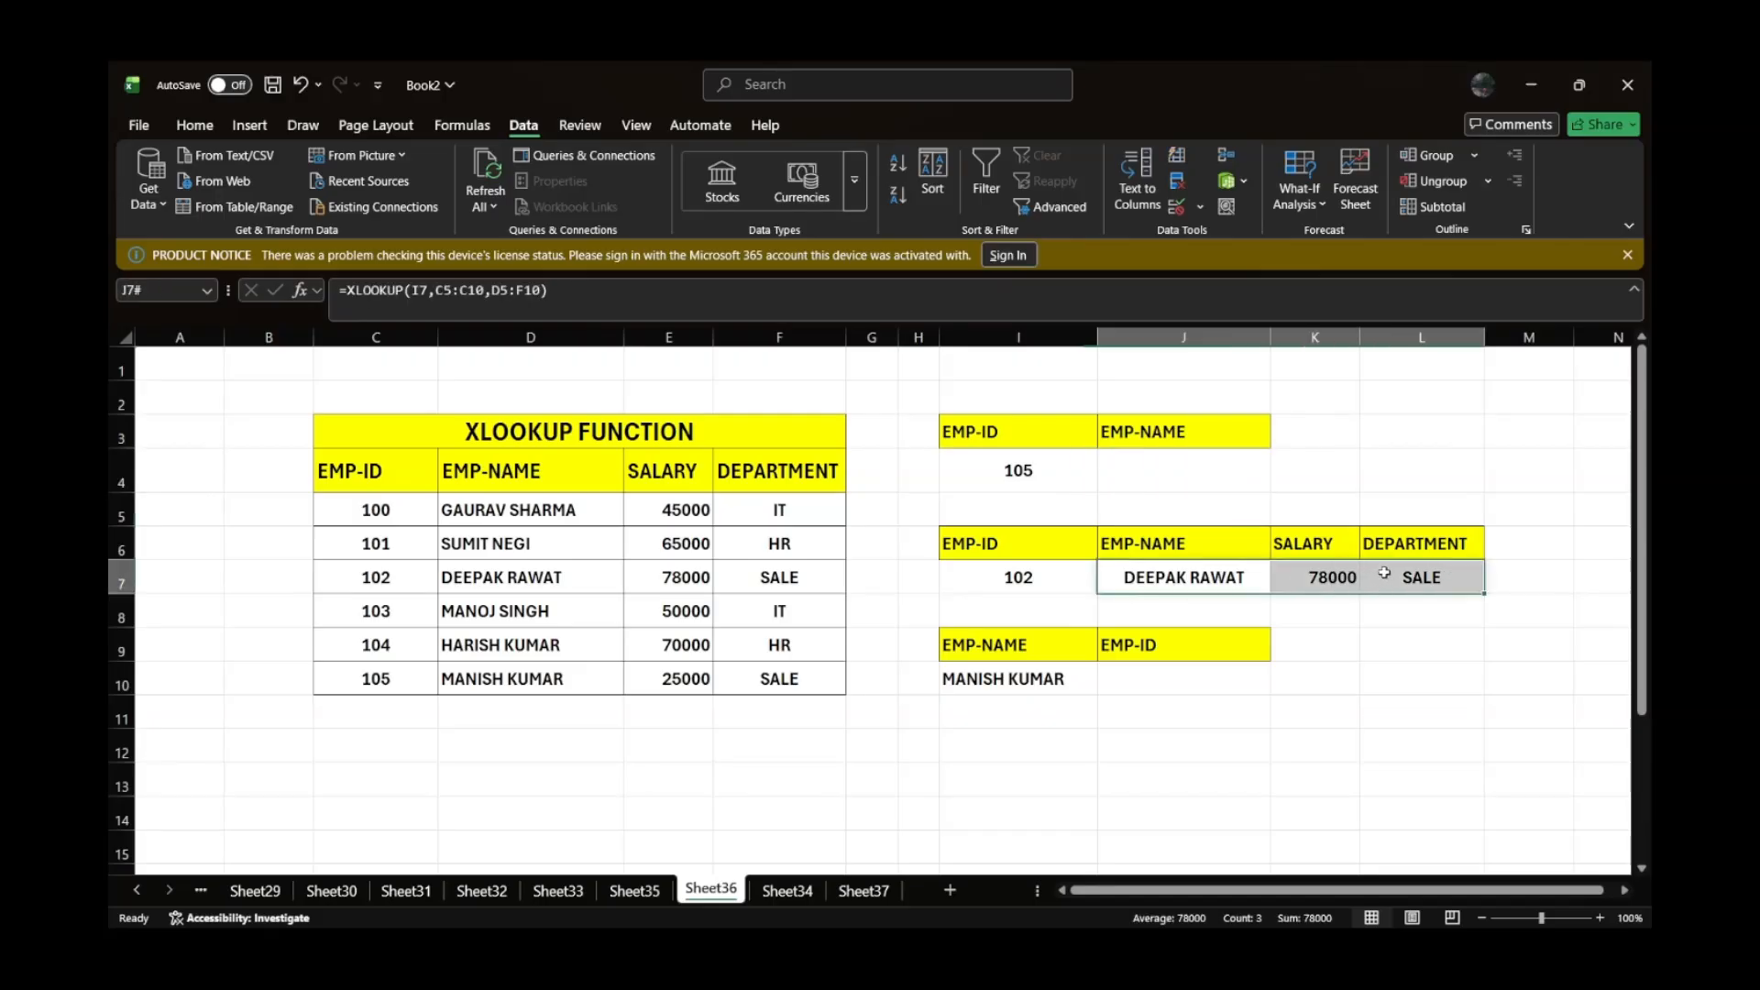
{"action": "key", "text": "Delete"}
{"action": "left_click", "coordinate": [1139, 680]}
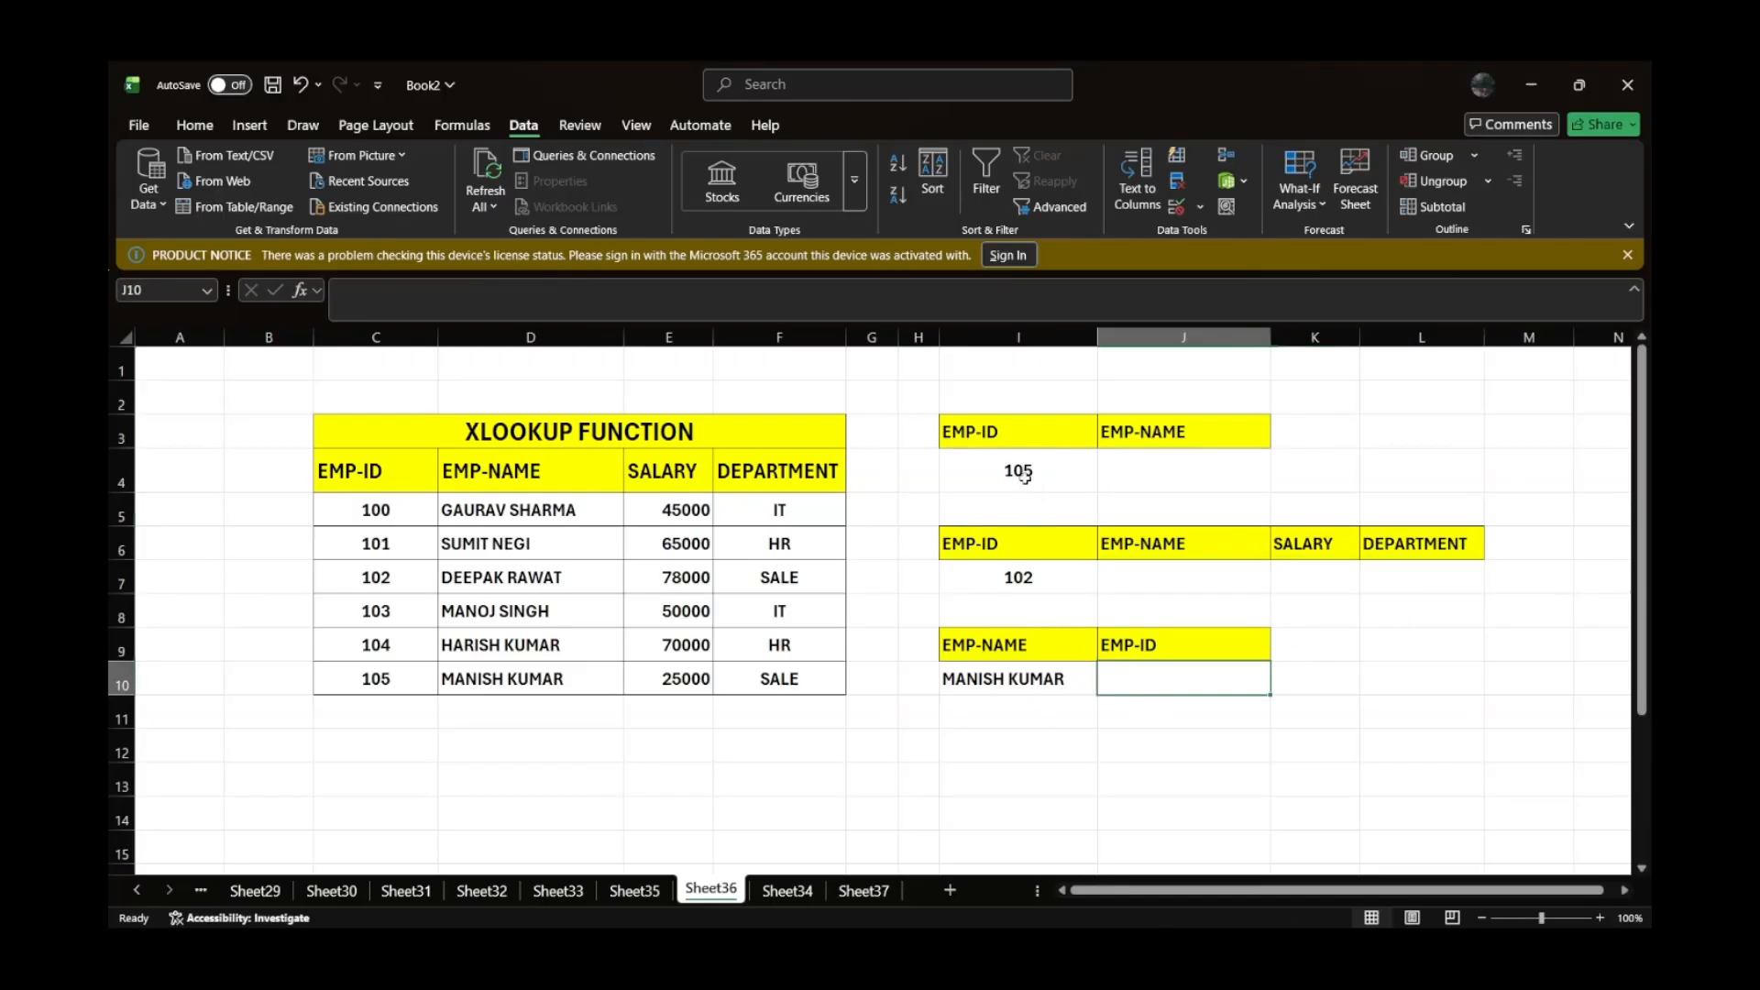
- Compare I4 with the EMP-ID source values in C5:C10 and choose the ID from C7 in I4's drop-down list
{"action": "left_click", "coordinate": [1024, 475]}
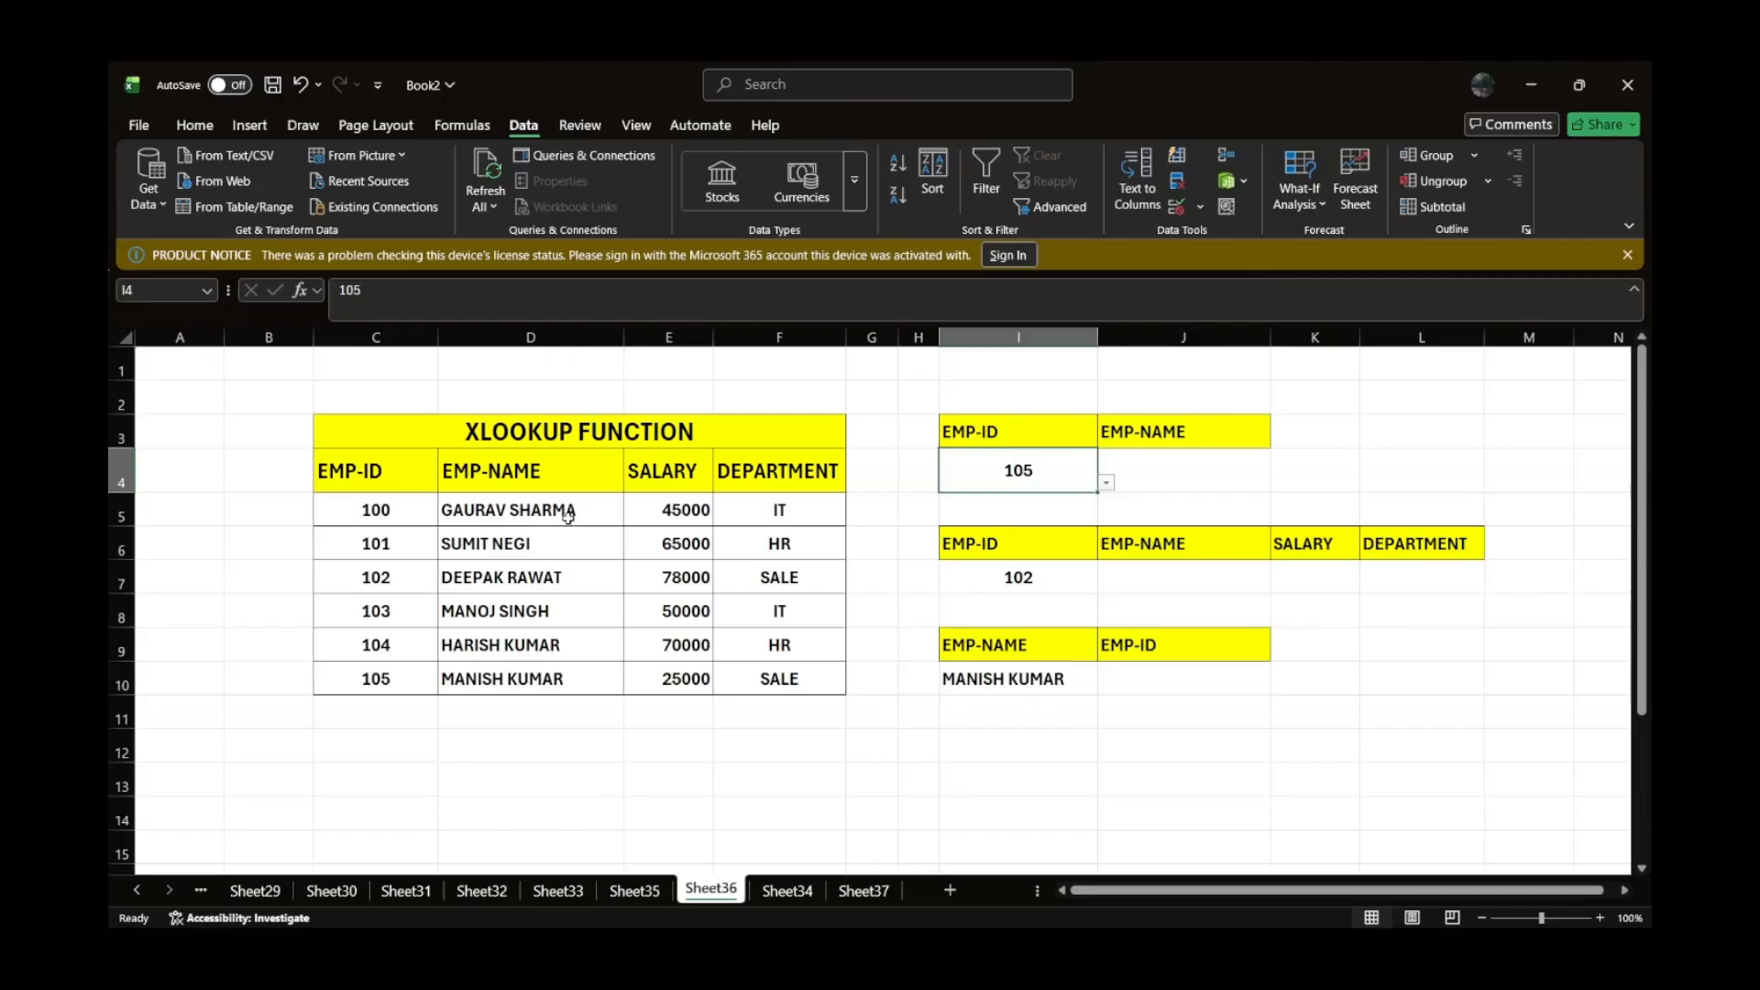
{"action": "left_click_drag", "start_coordinate": [412, 511], "coordinate": [390, 680]}
{"action": "left_click", "coordinate": [1068, 467]}
{"action": "left_click", "coordinate": [488, 680]}
{"action": "left_click", "coordinate": [1017, 472]}
{"action": "left_click", "coordinate": [989, 543]}
- Enter the formula =XLOOKUP(I4,C5:C10,D5:D10) in cell J4 under EMP-NAME
{"action": "left_click", "coordinate": [1183, 473]}
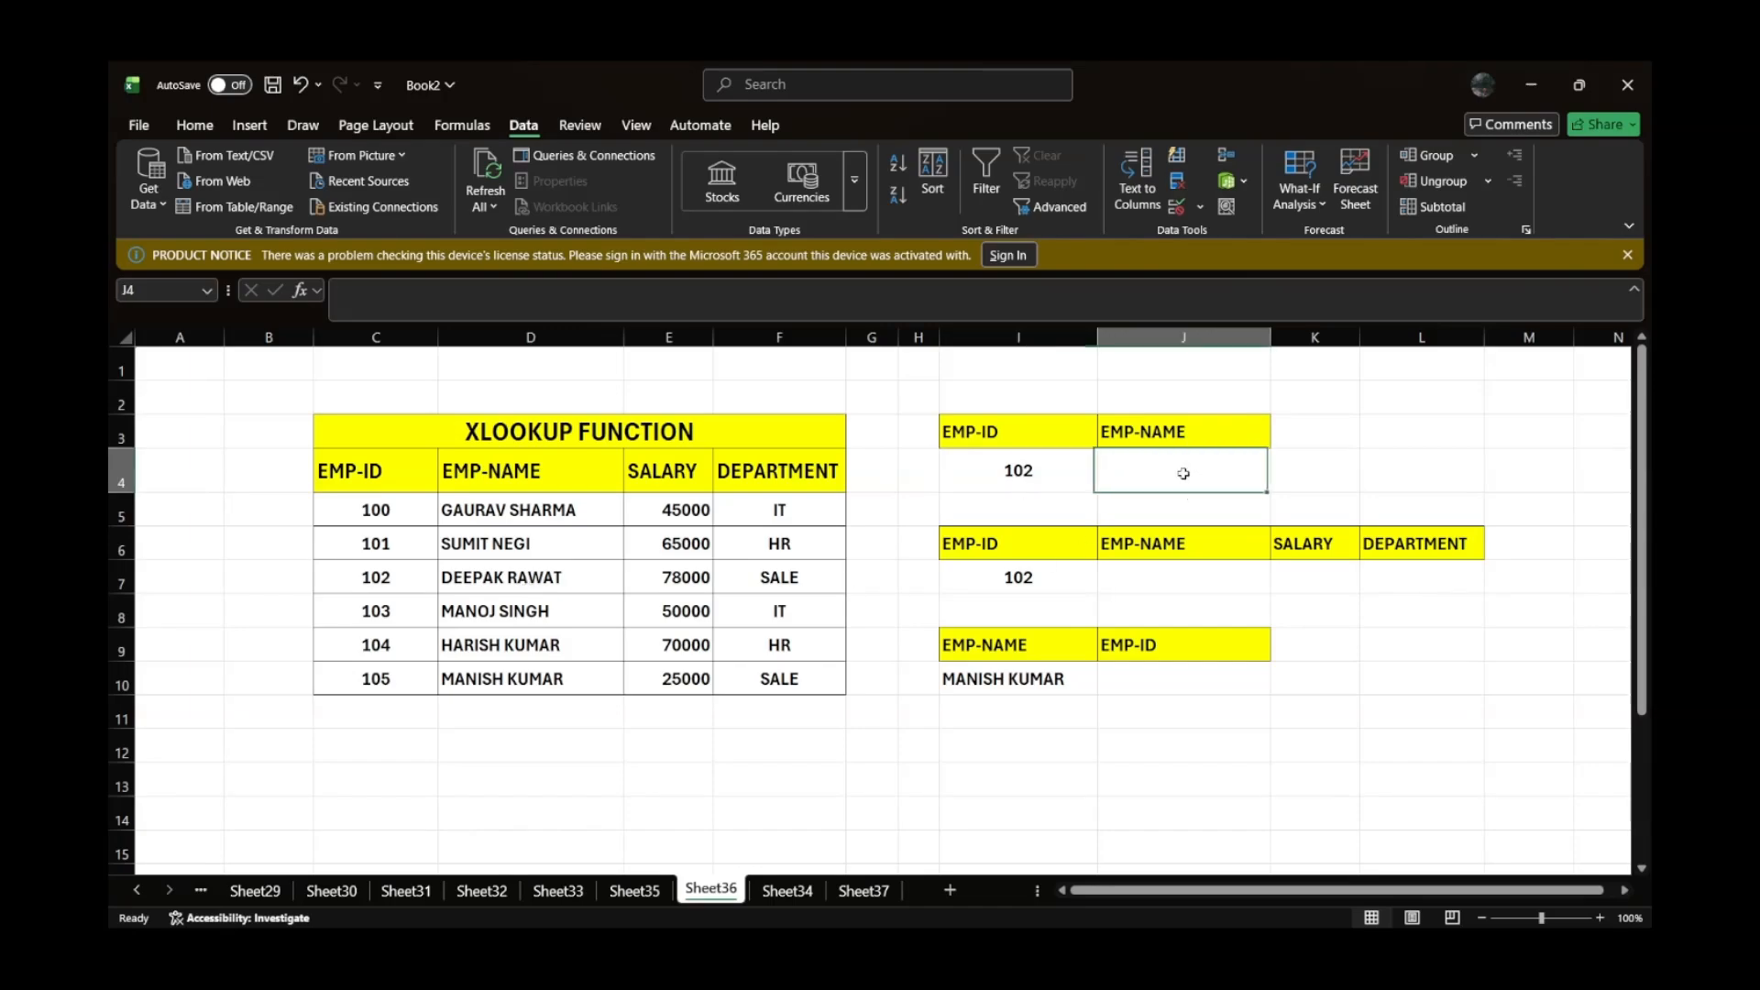
{"action": "type", "text": "=XL"}
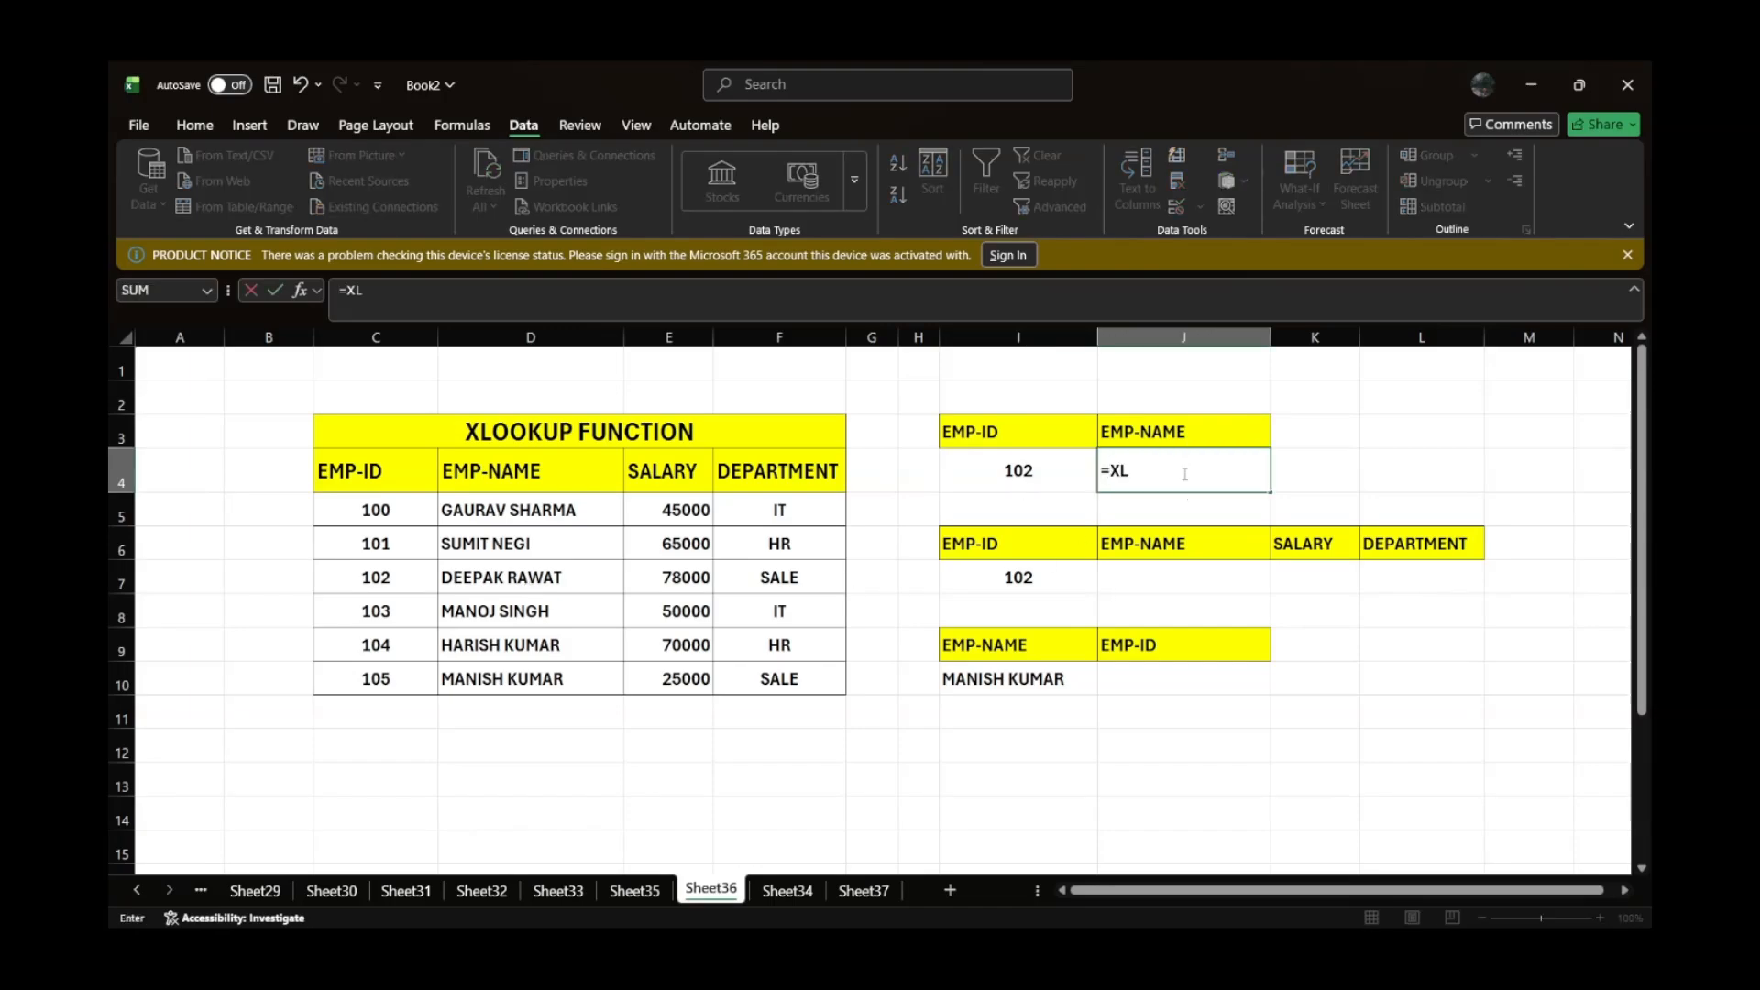
{"action": "key", "text": "Tab"}
{"action": "left_click", "coordinate": [1009, 467]}
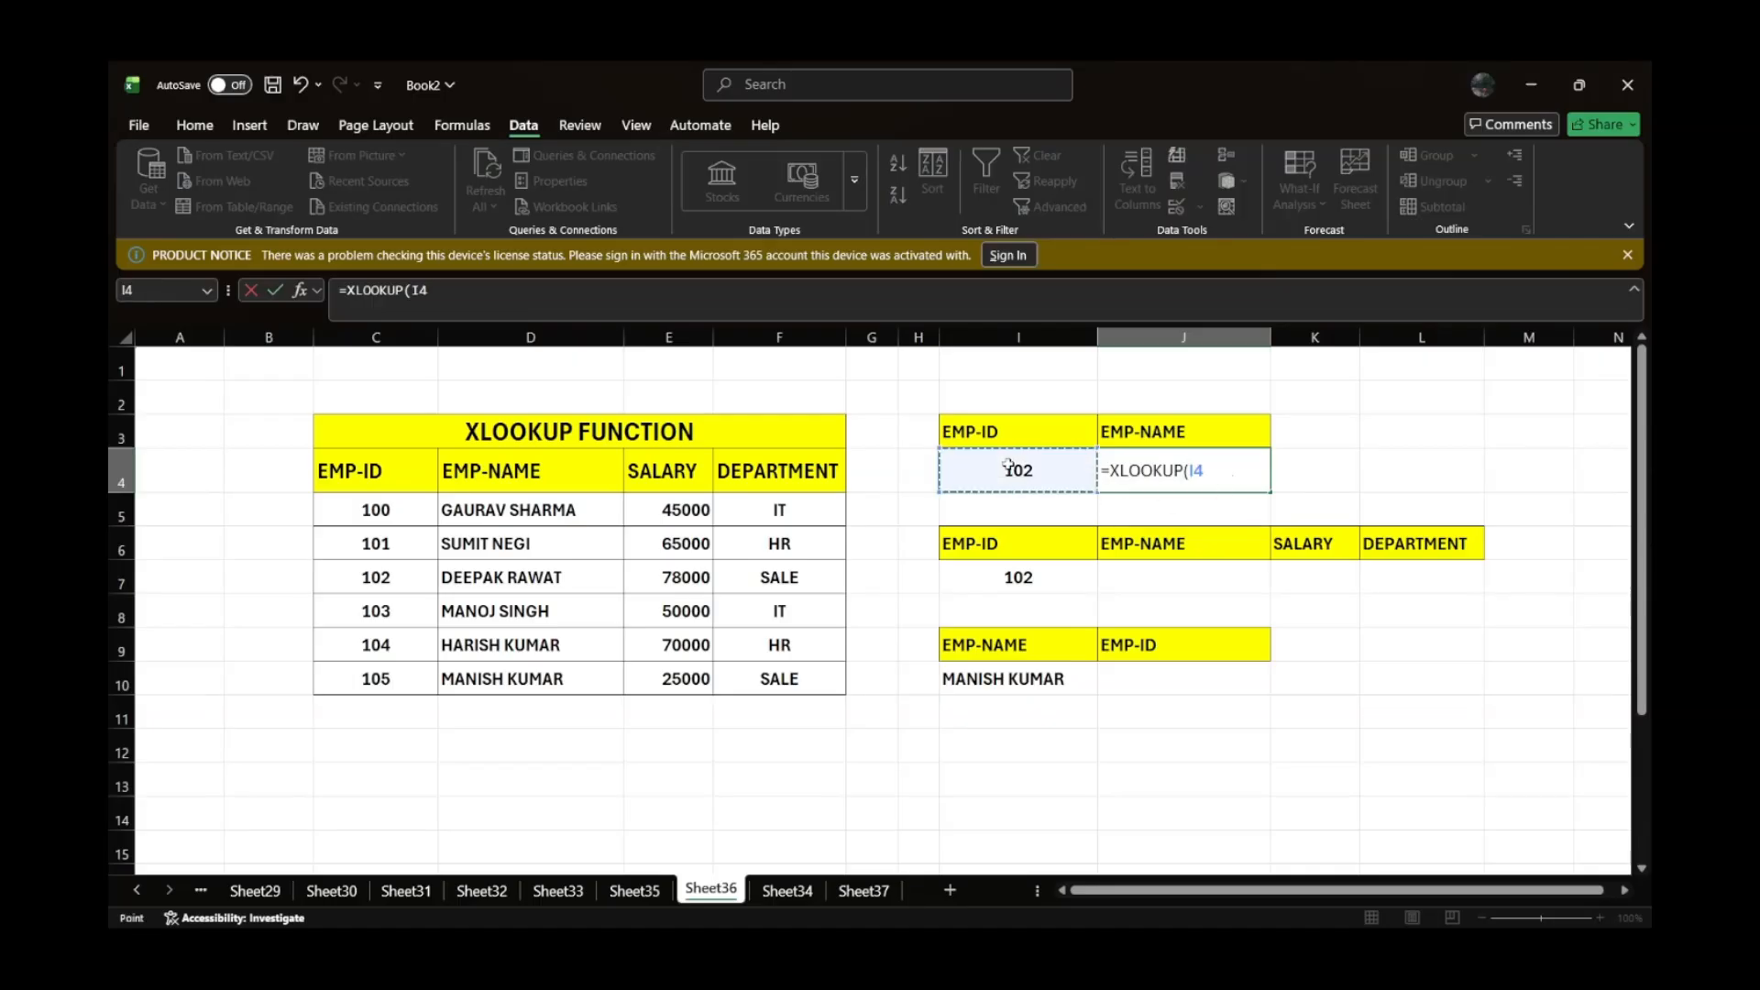
{"action": "type", "text": ","}
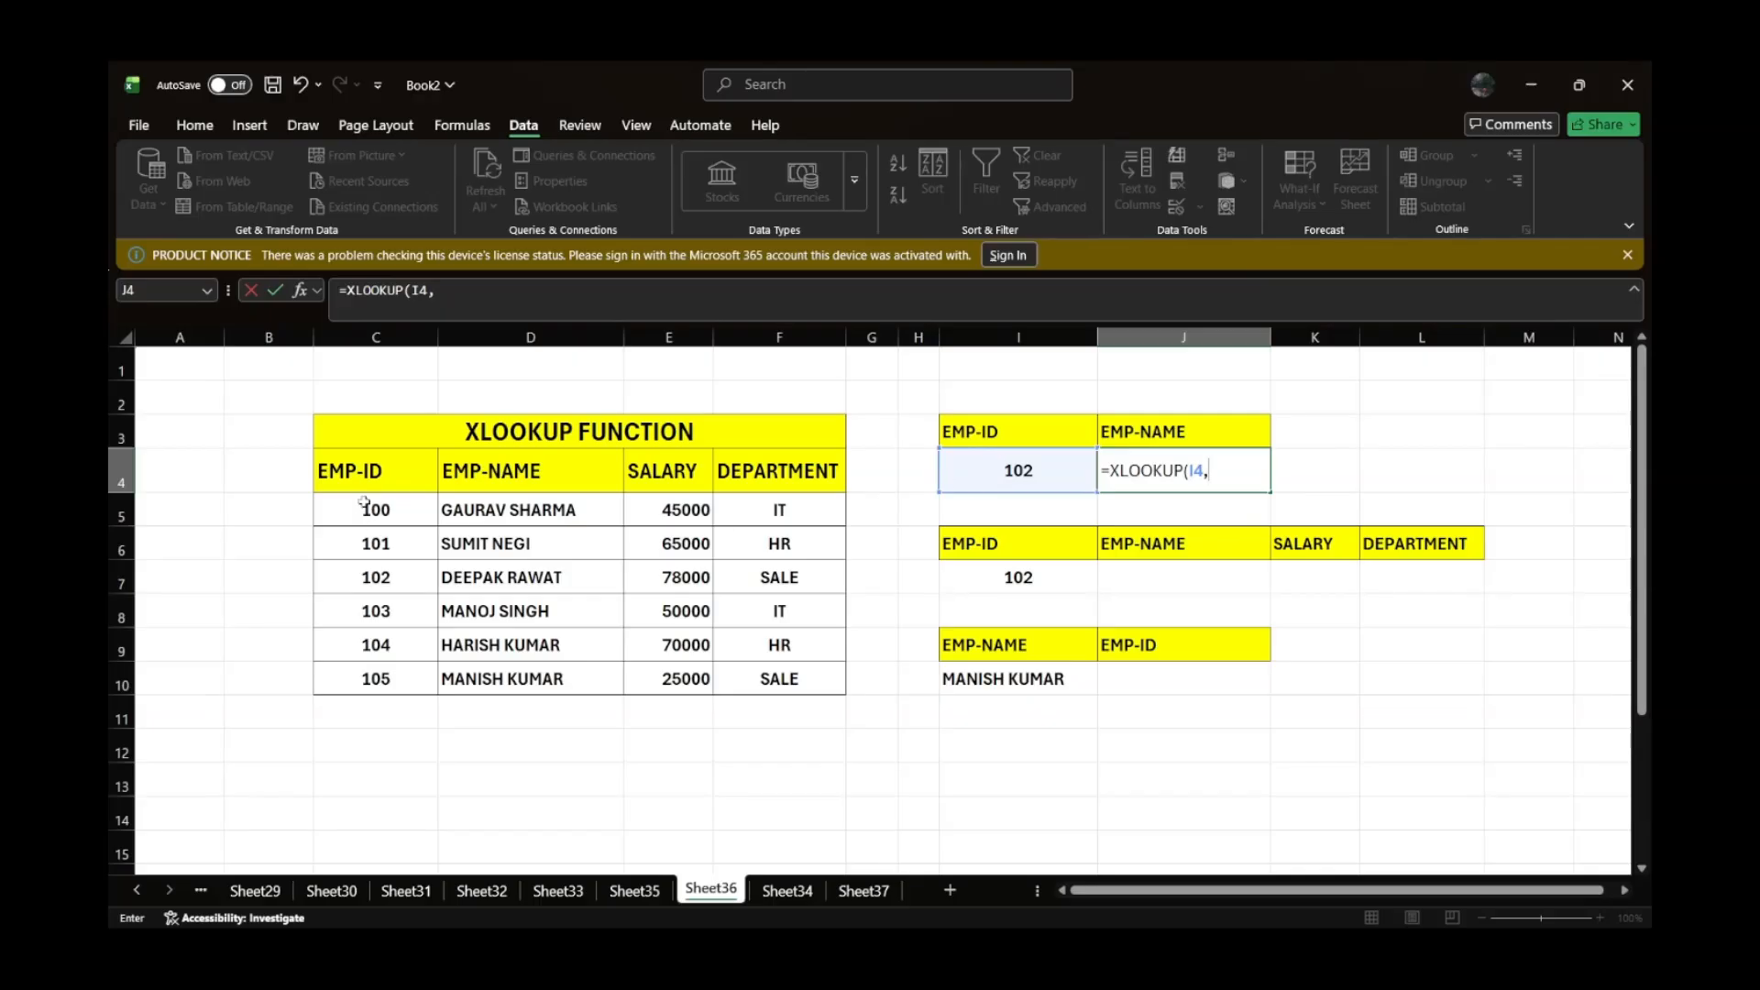
{"action": "left_click_drag", "start_coordinate": [363, 503], "coordinate": [363, 666]}
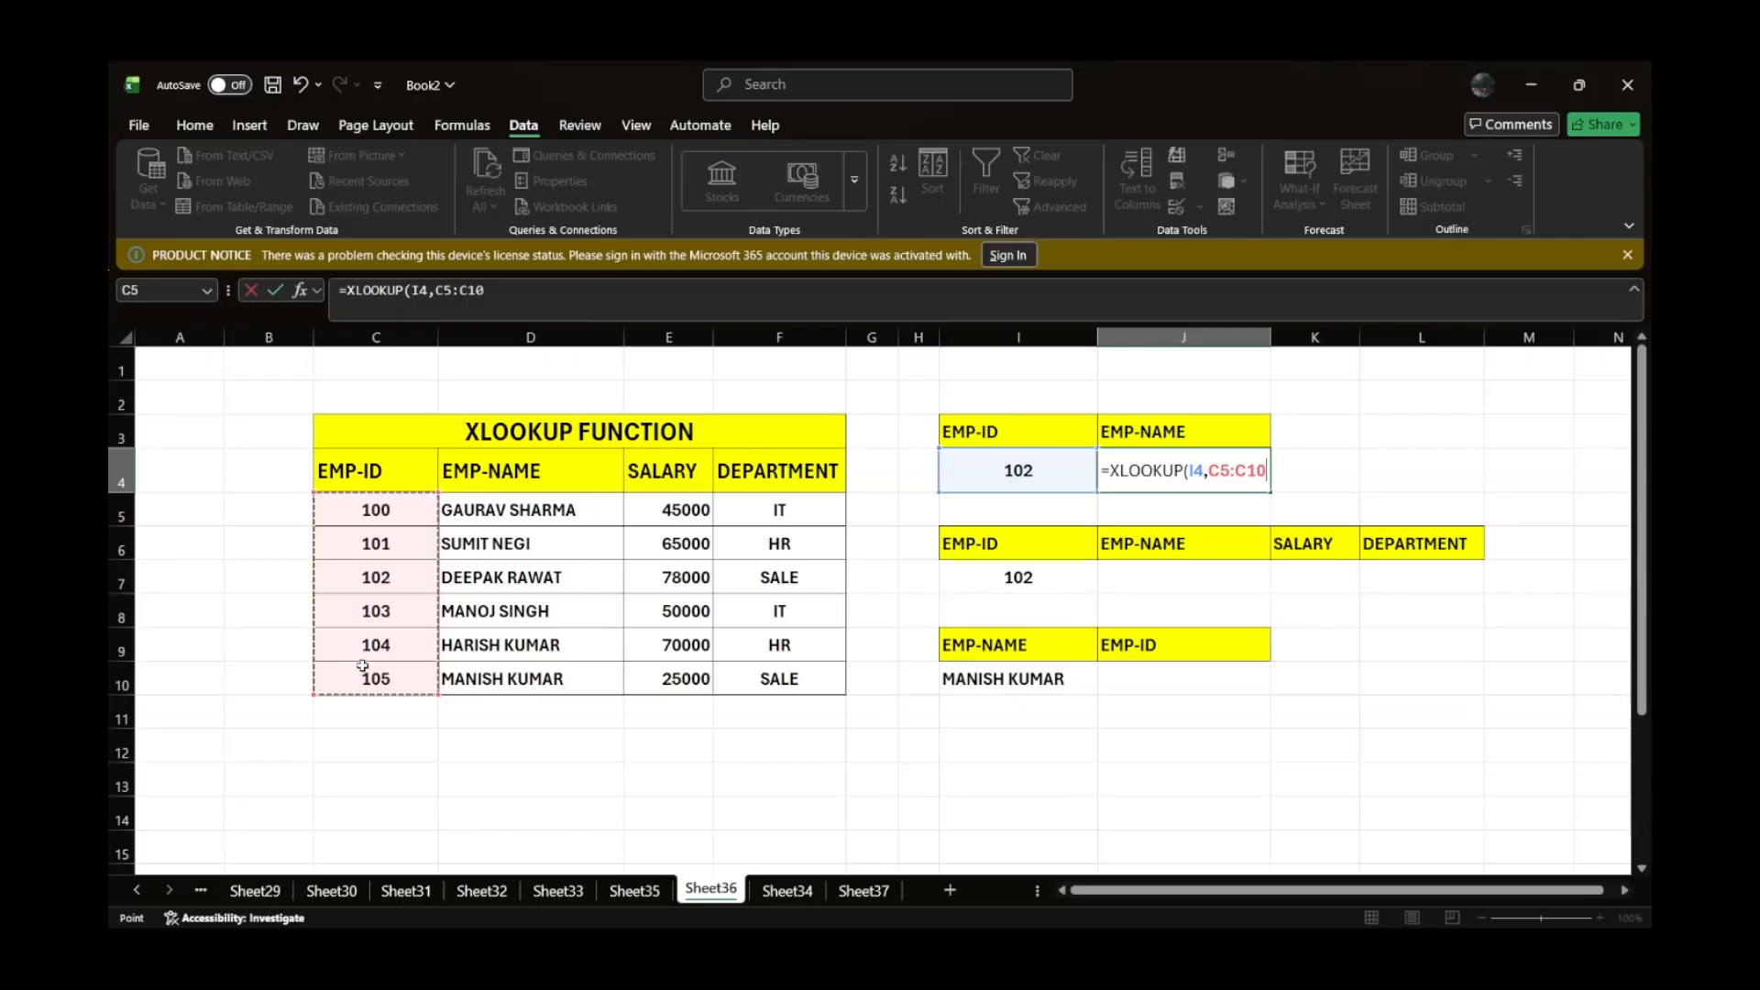
{"action": "type", "text": ","}
{"action": "left_click_drag", "start_coordinate": [521, 510], "coordinate": [515, 670]}
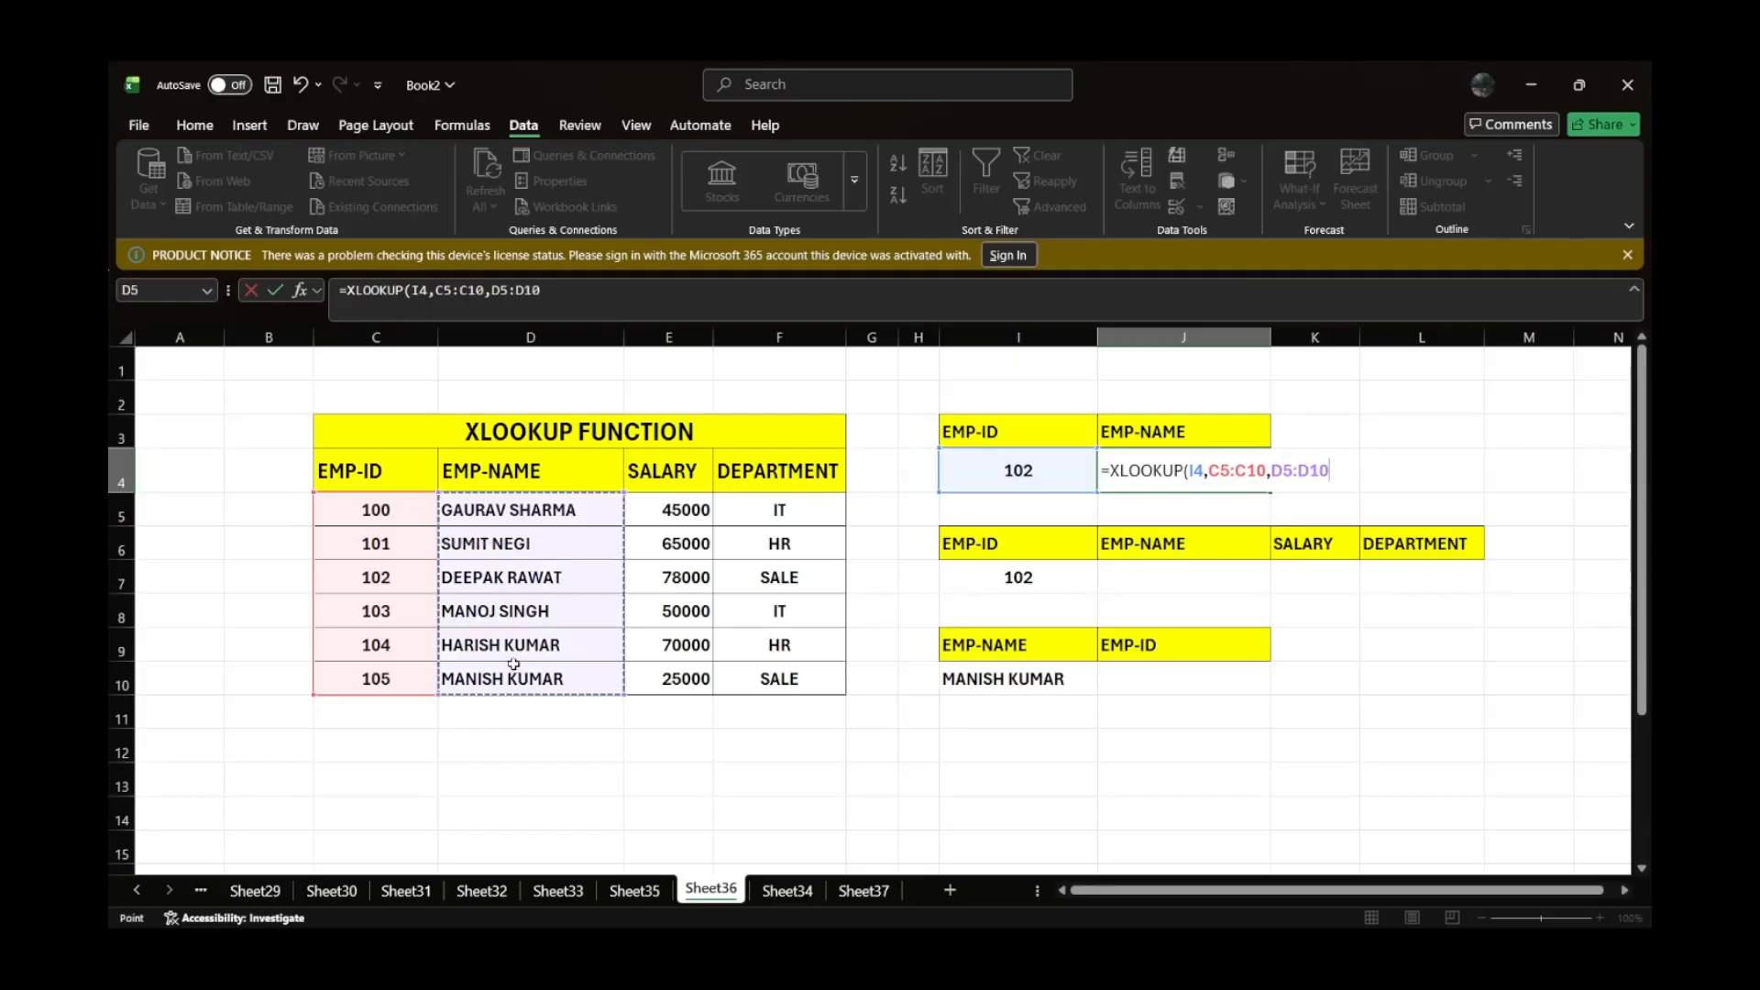
{"action": "key", "text": "Return"}
- Check J4's result against row 7, choose the ID from C5 in I4's drop-down list and check it against row 5
{"action": "left_click", "coordinate": [1019, 469]}
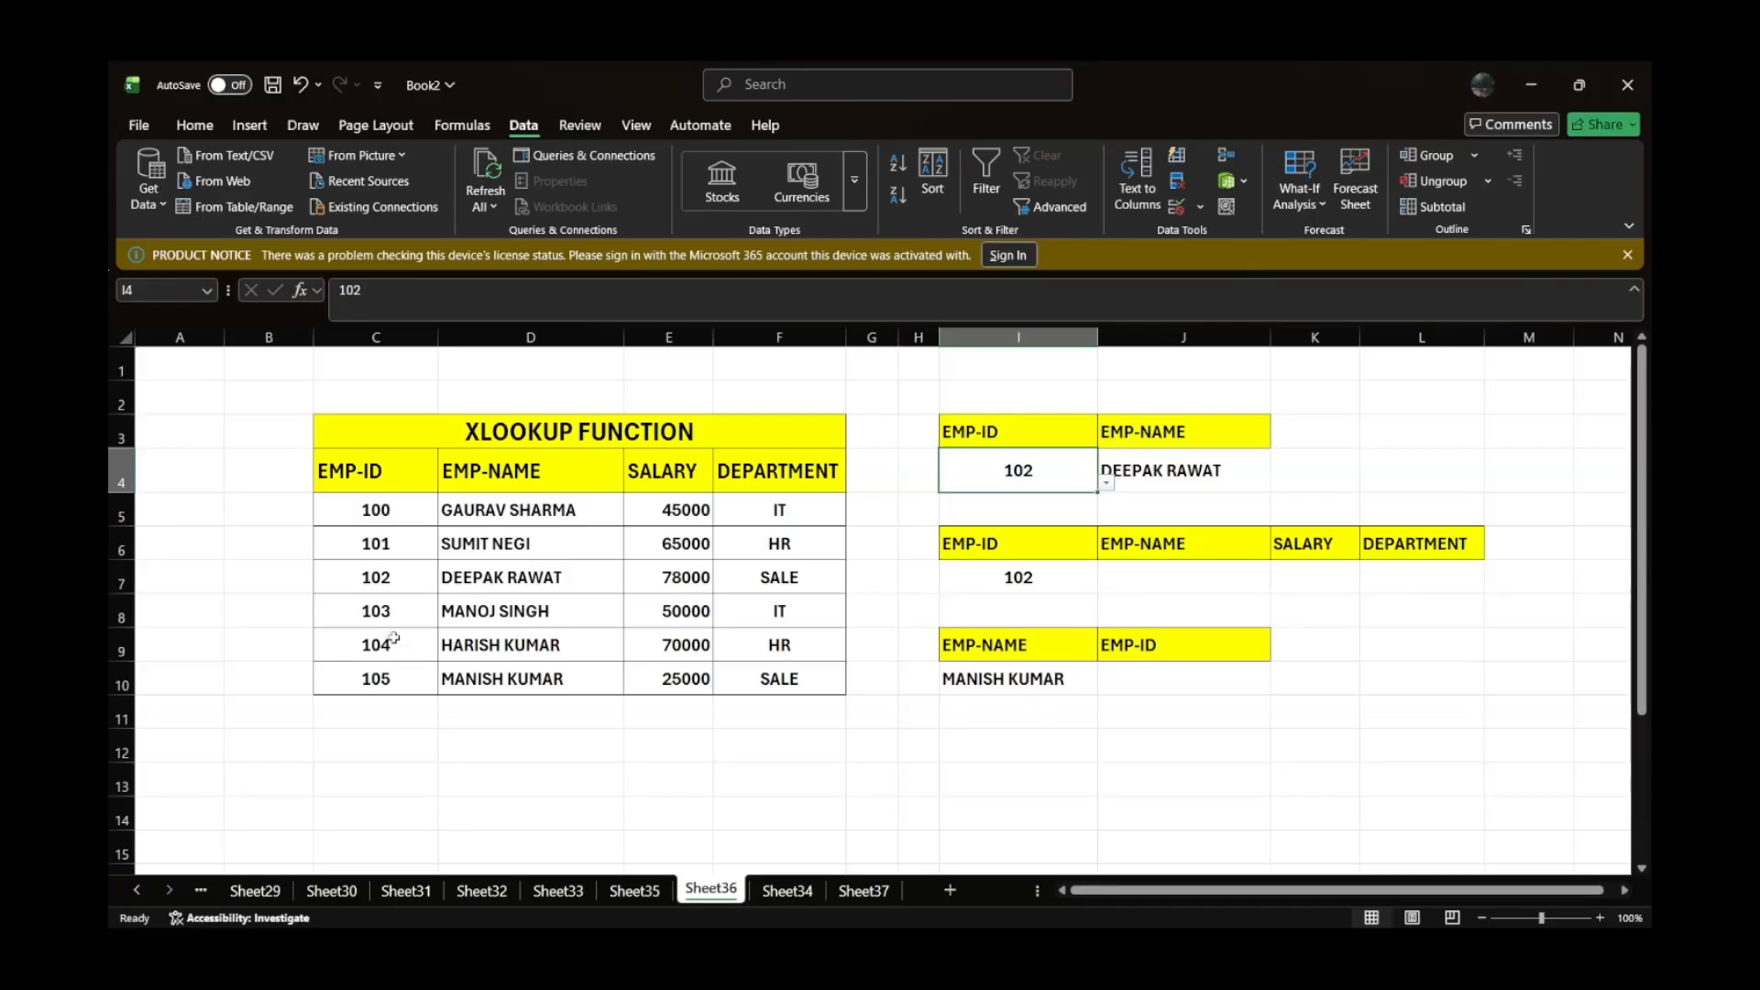
{"action": "left_click", "coordinate": [366, 576]}
{"action": "left_click_drag", "start_coordinate": [439, 576], "coordinate": [758, 577]}
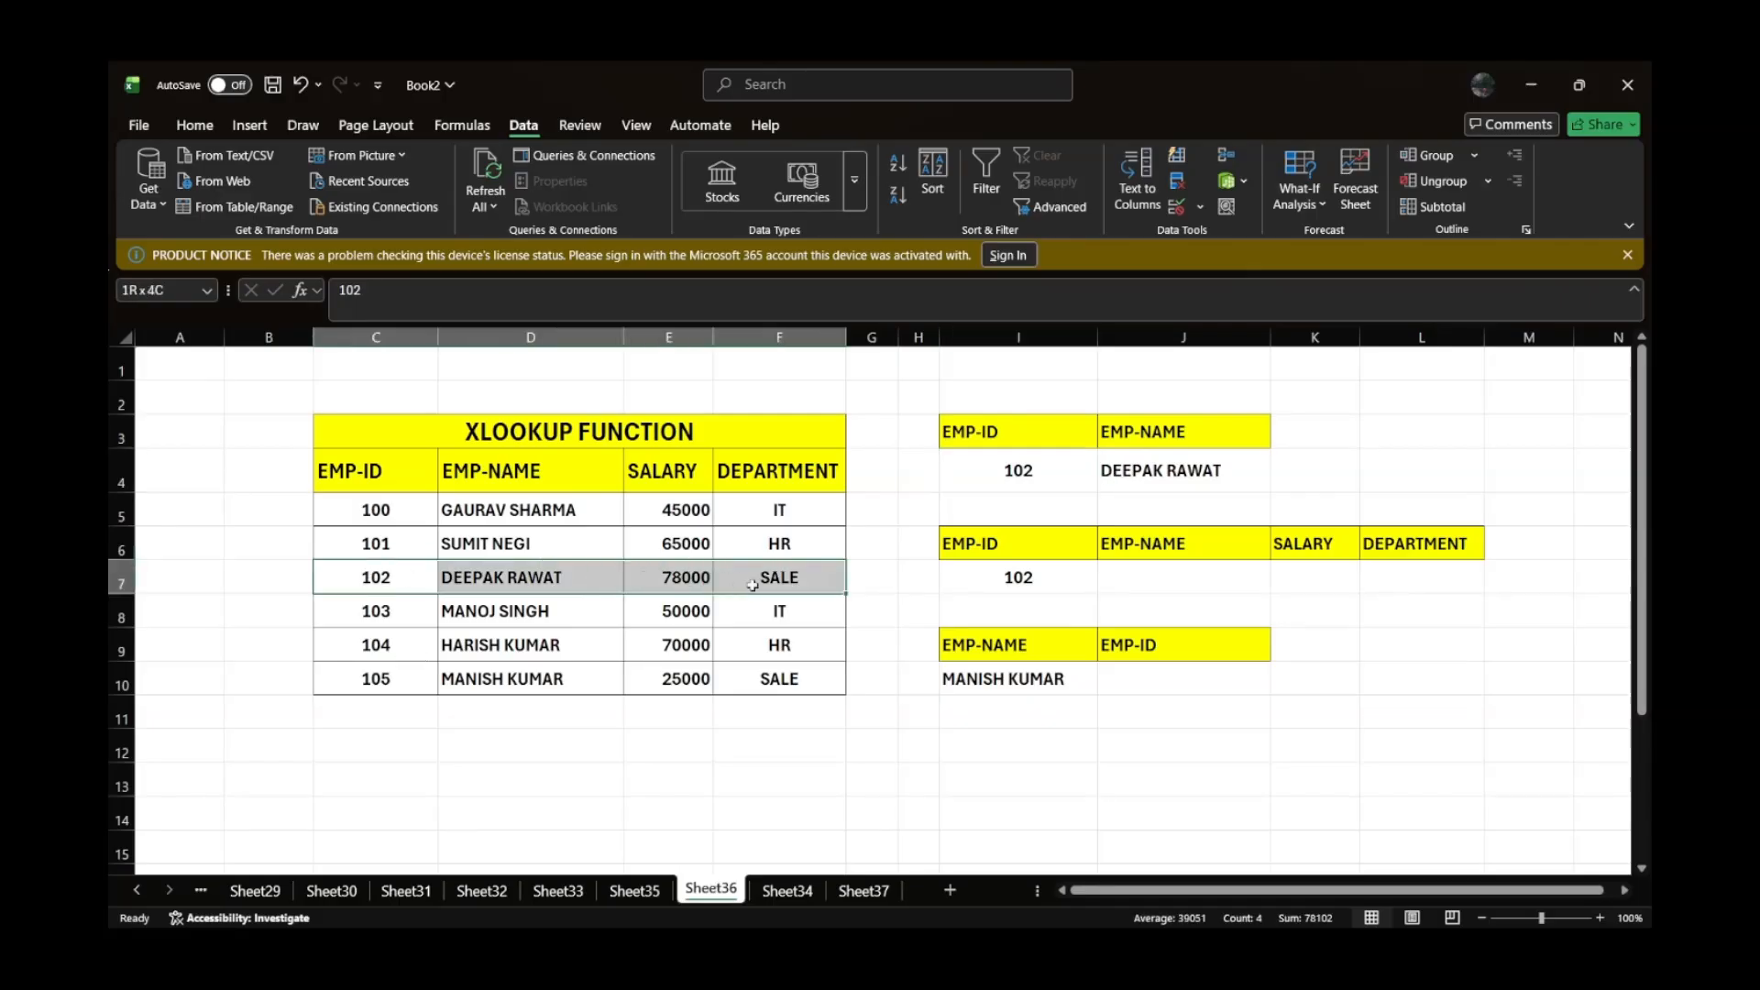
{"action": "left_click", "coordinate": [1011, 475]}
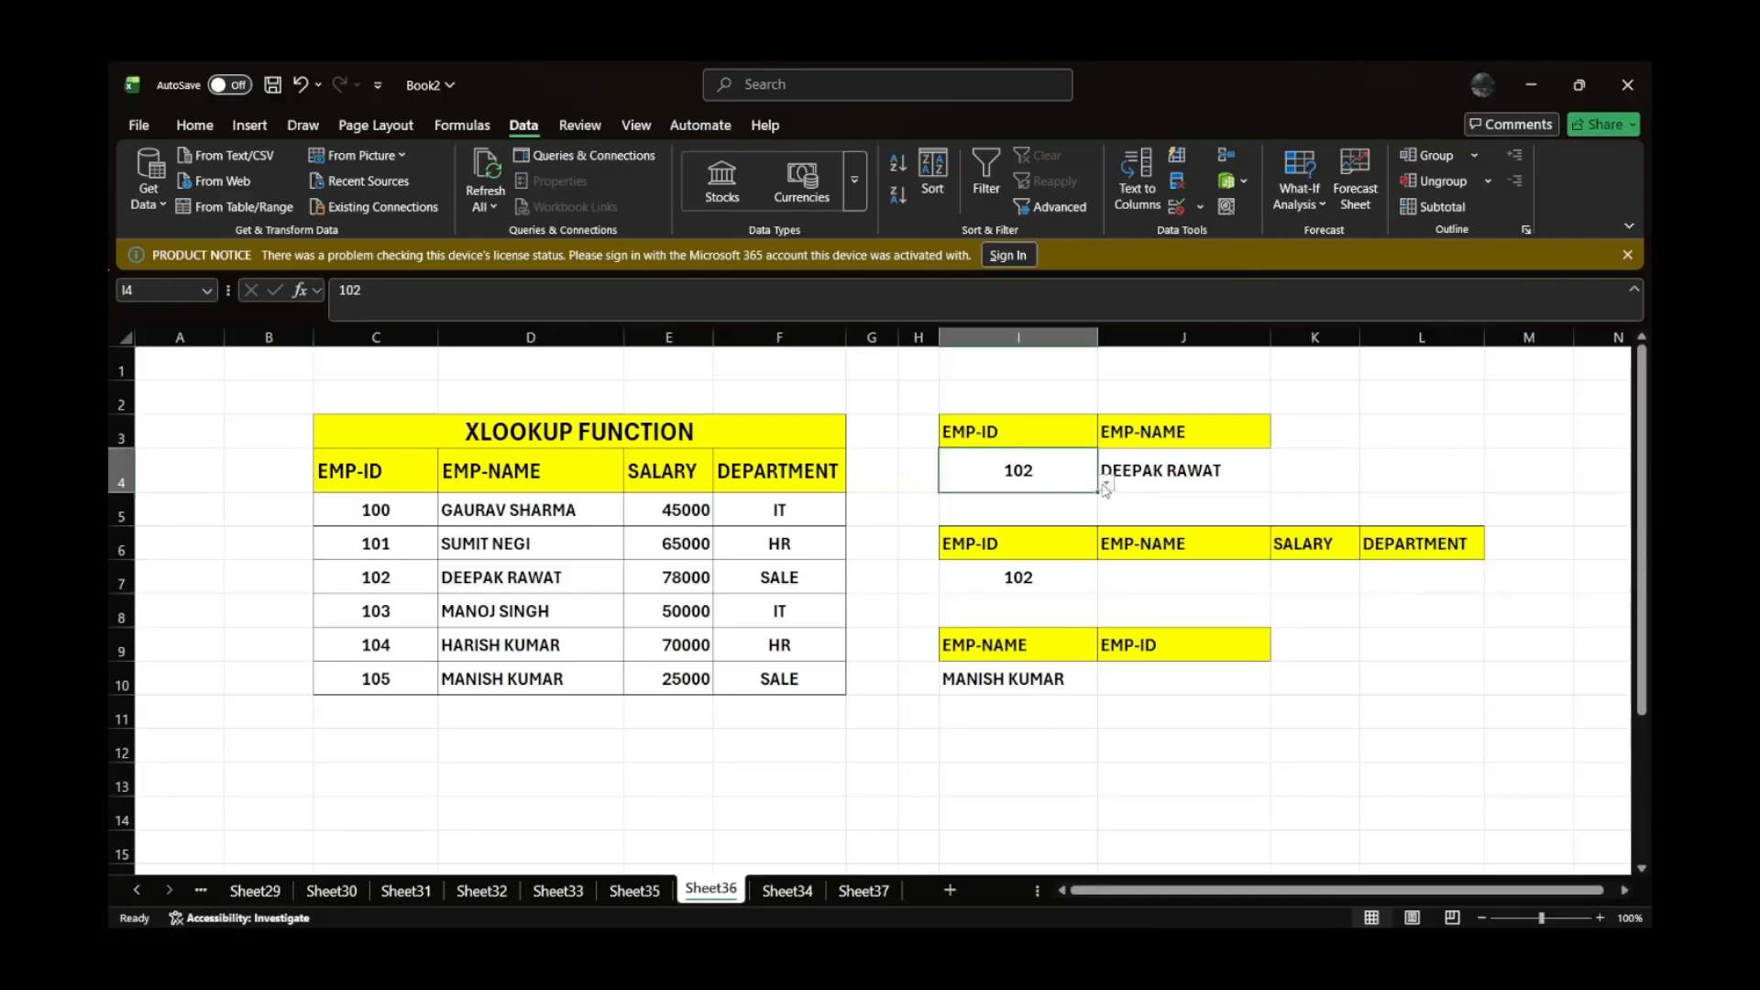
{"action": "left_click", "coordinate": [975, 503]}
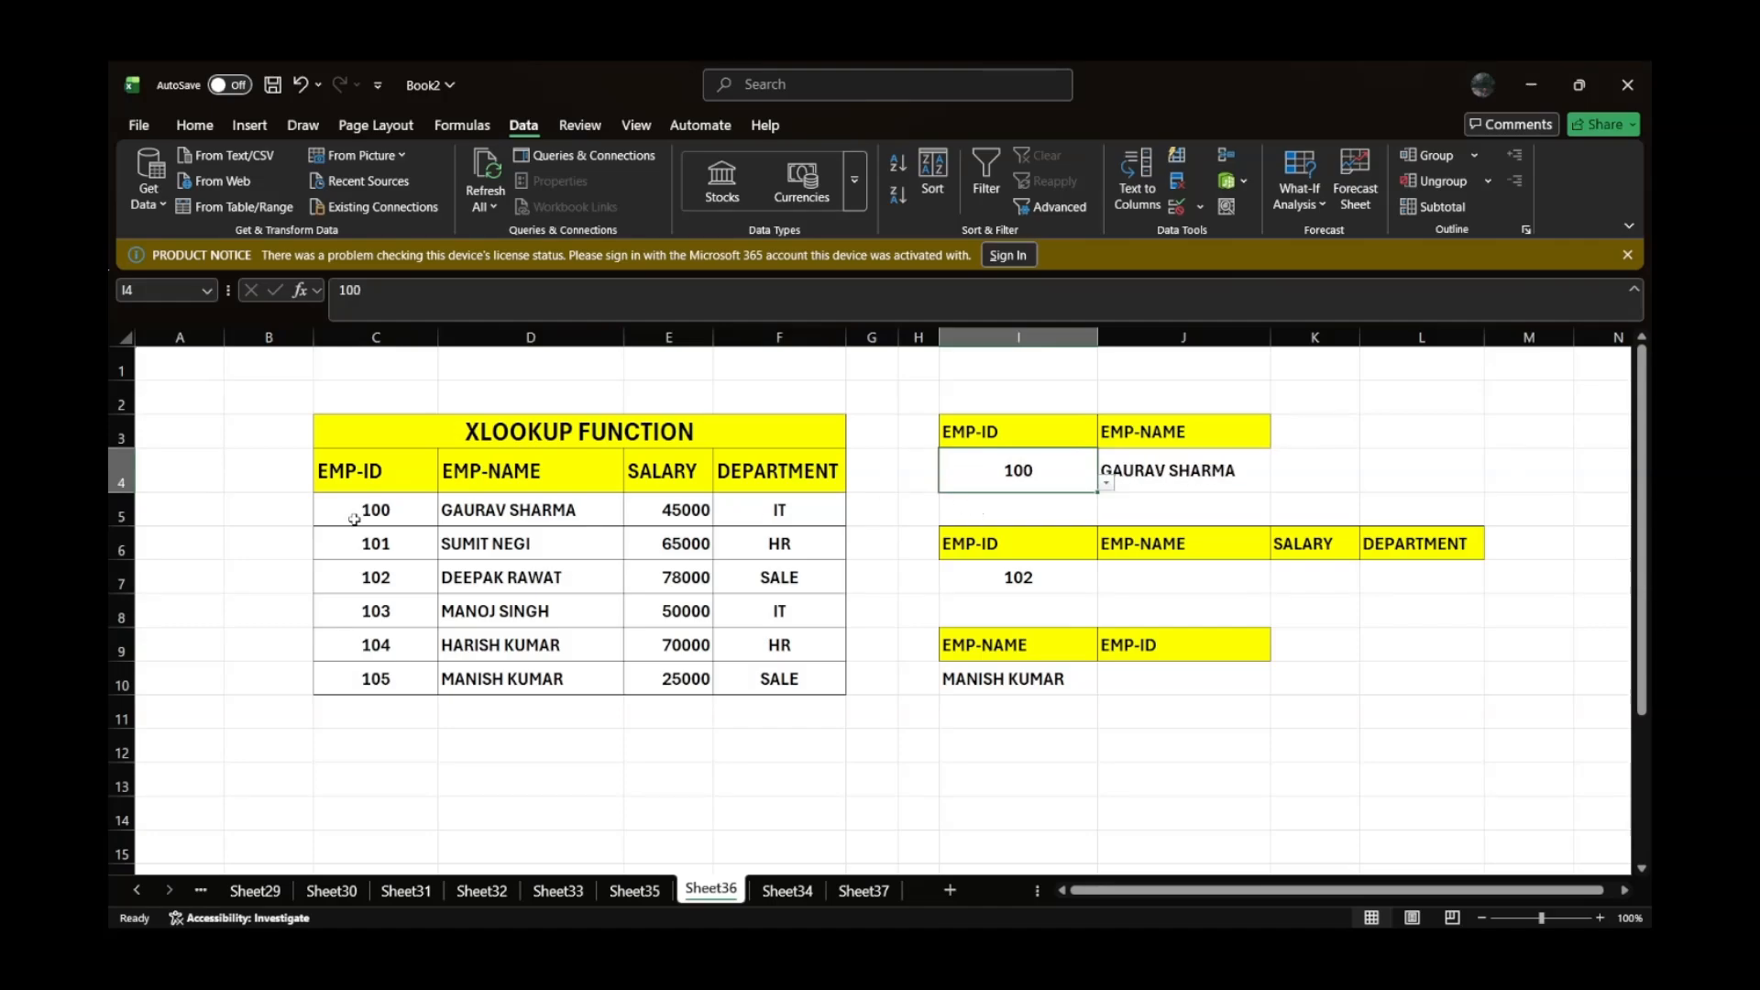
{"action": "left_click_drag", "start_coordinate": [346, 508], "coordinate": [738, 509]}
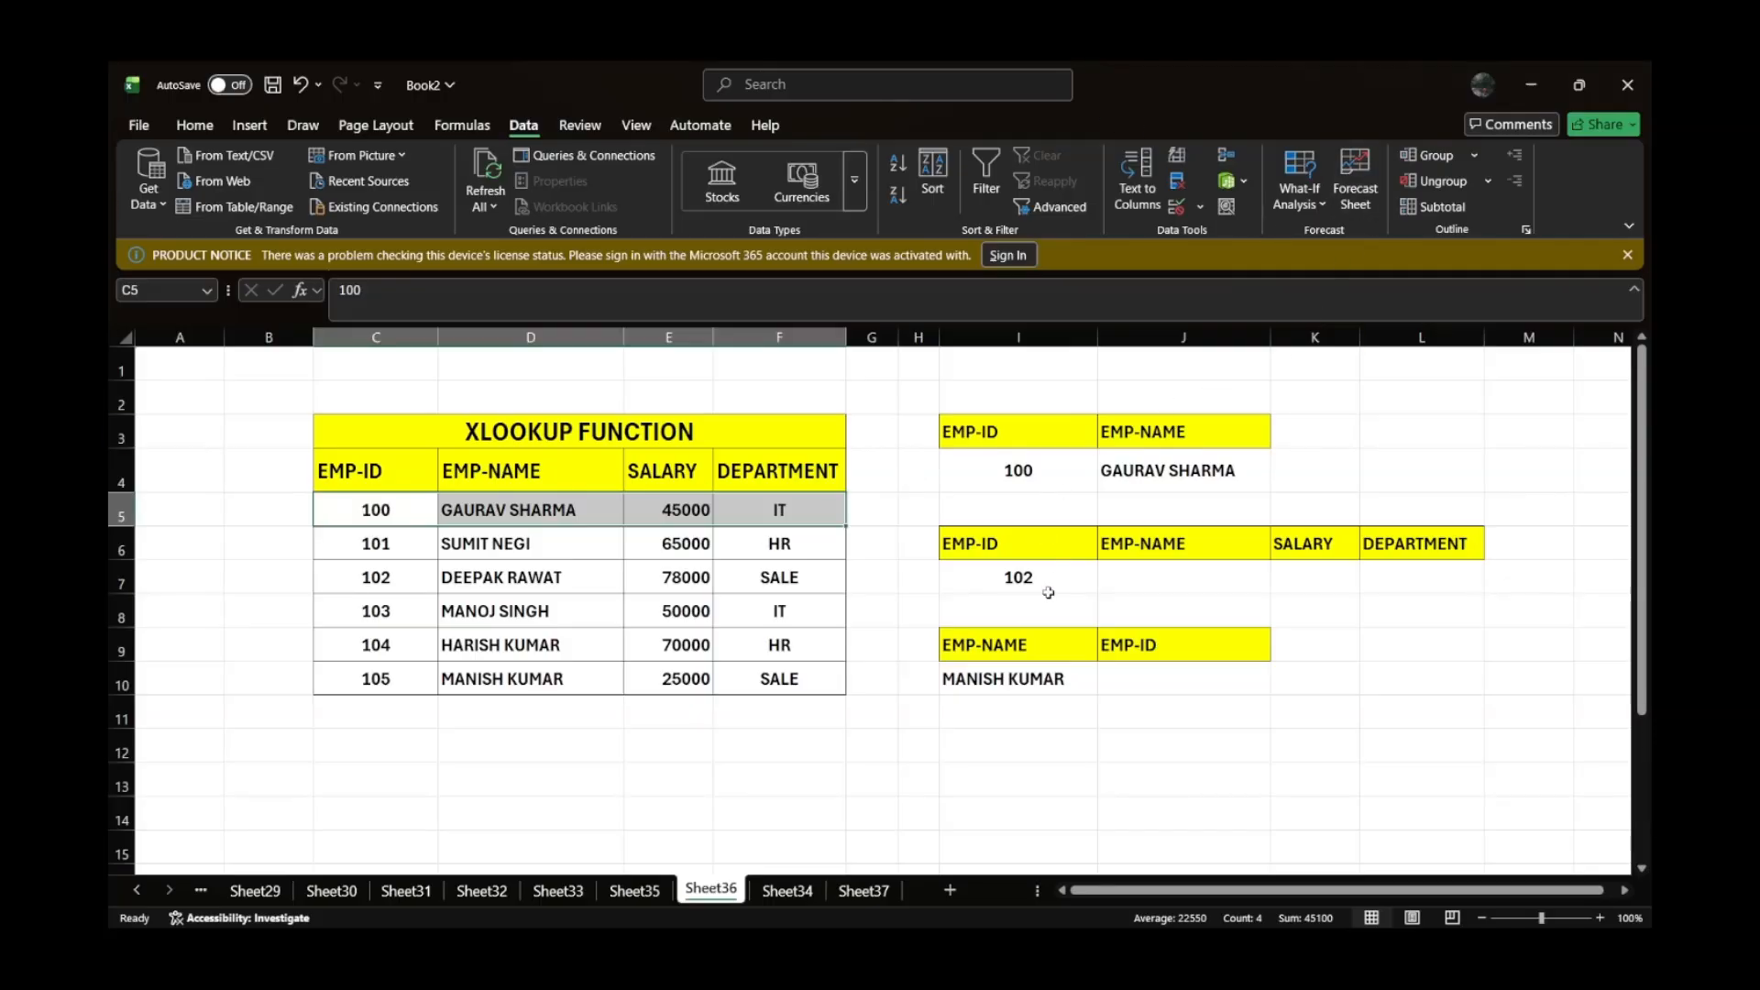
- Compare I7 with the EMP-ID source values in column C, and the result headers J6:L6 with source headers D4:F4
{"action": "left_click", "coordinate": [1020, 576]}
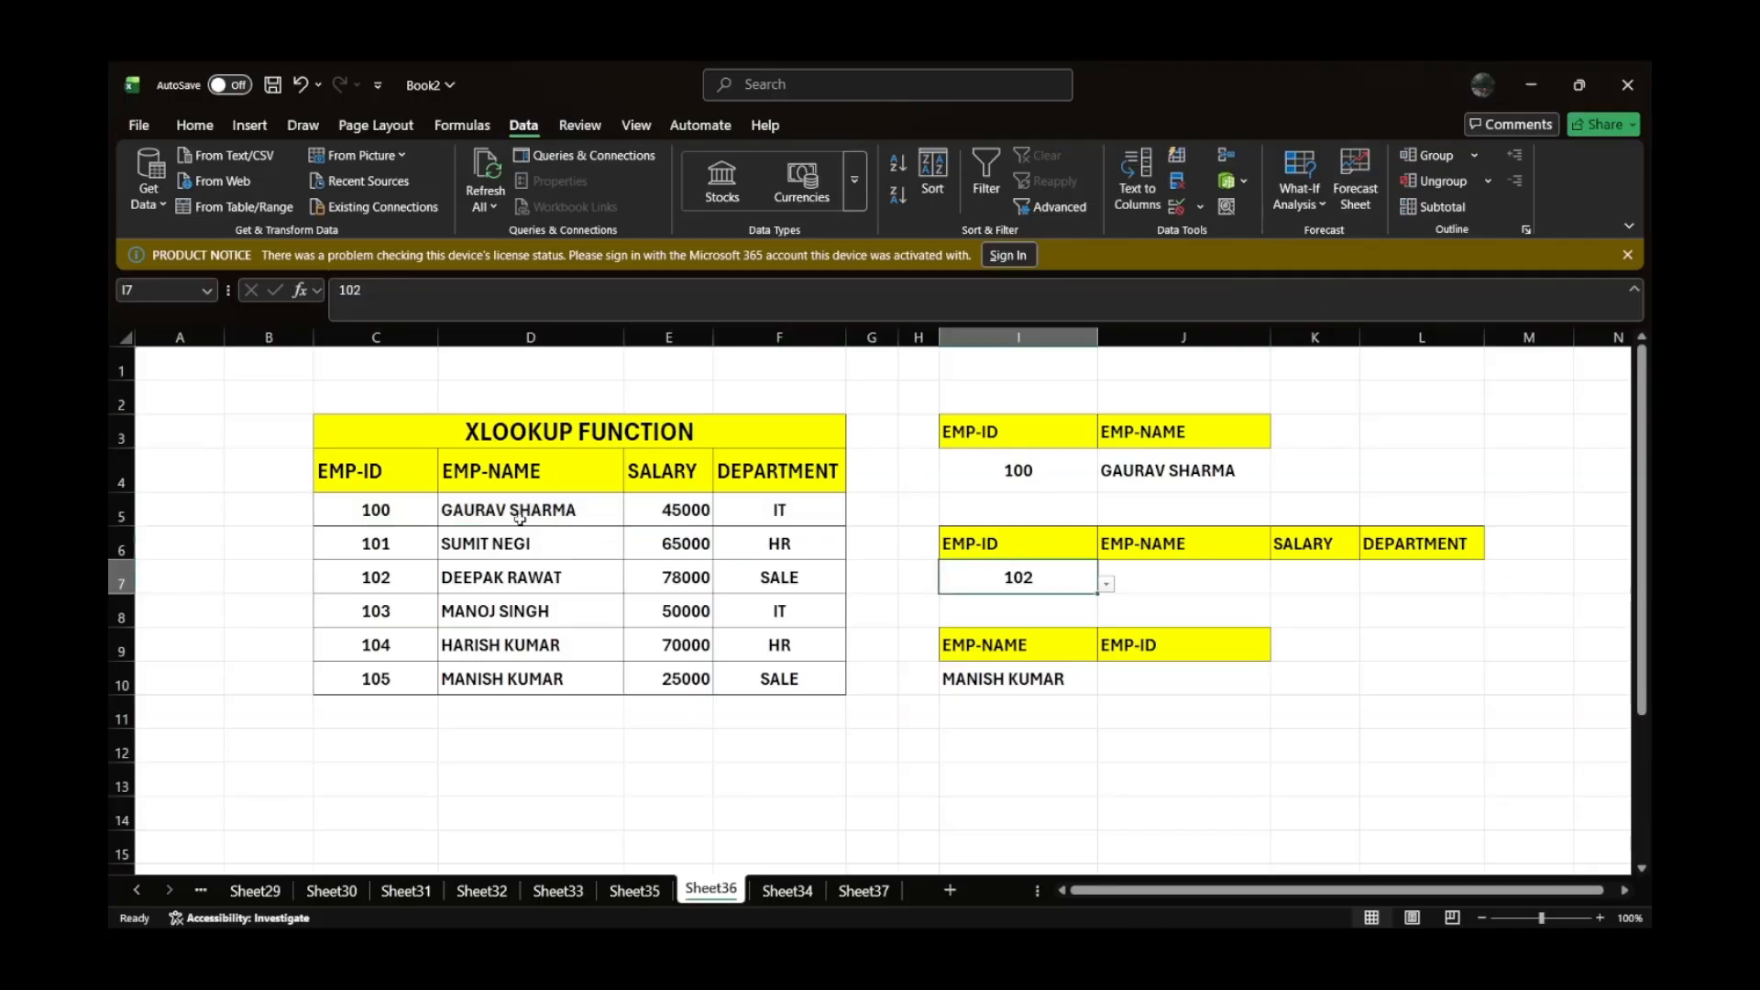
{"action": "left_click_drag", "start_coordinate": [375, 513], "coordinate": [376, 646]}
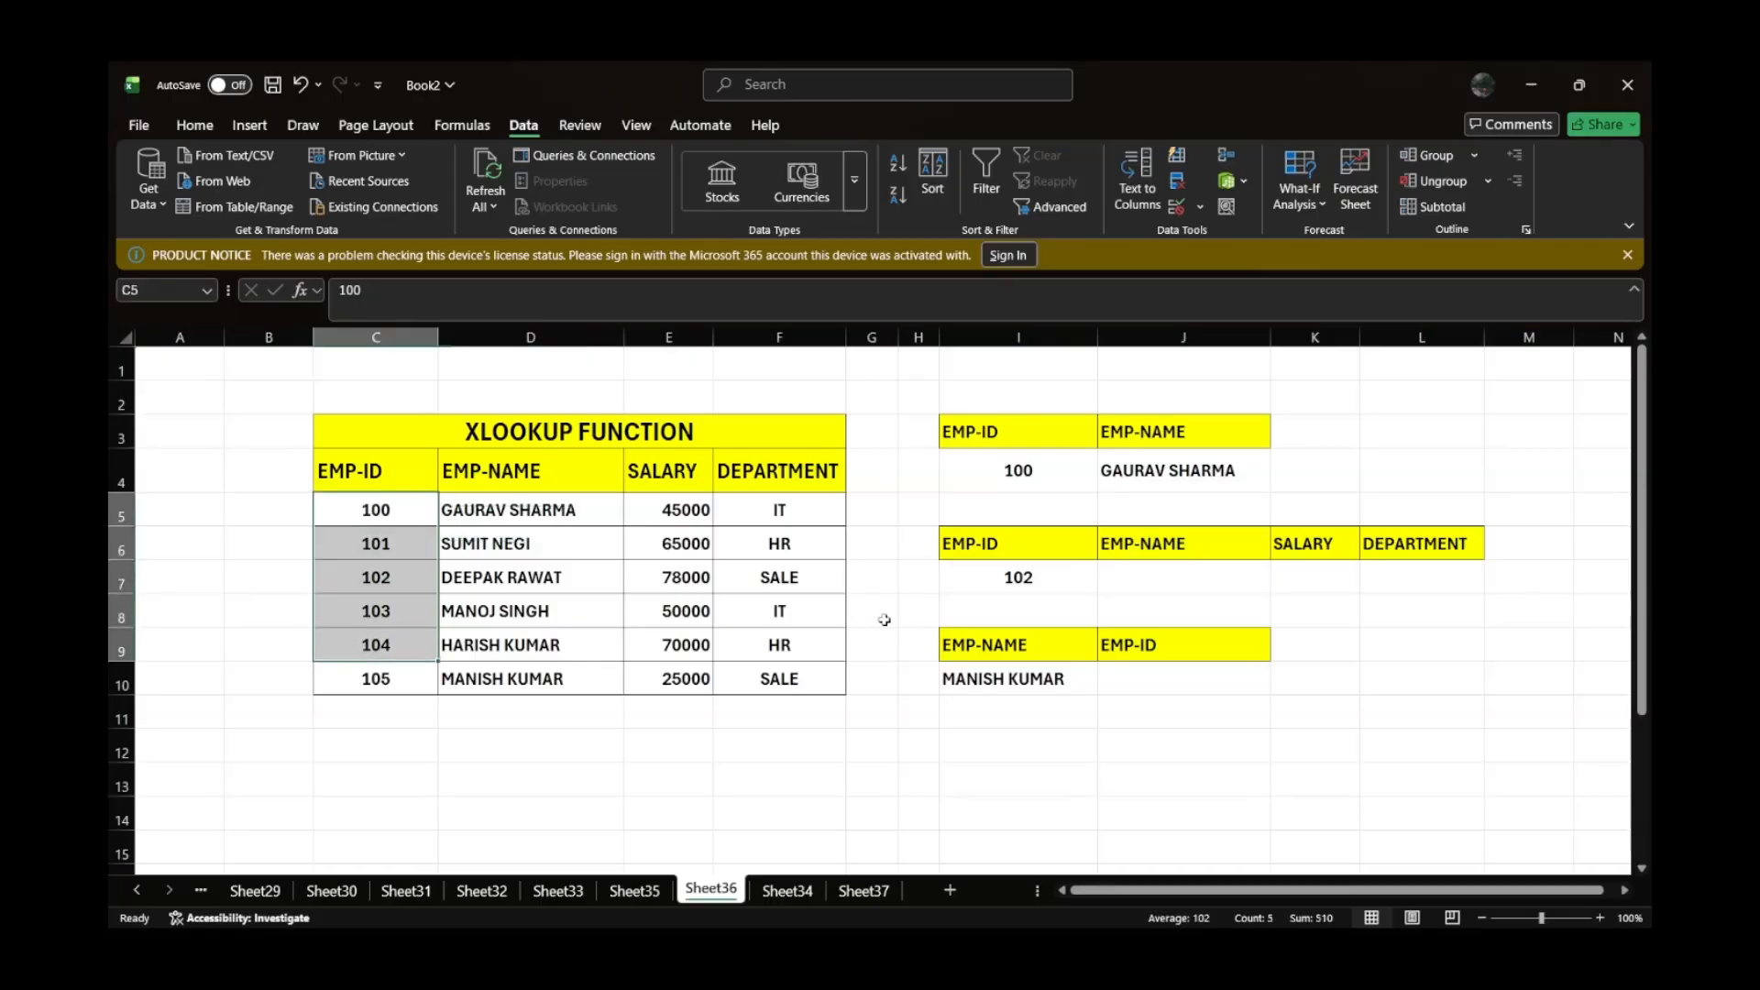
{"action": "left_click", "coordinate": [1051, 582]}
{"action": "left_click", "coordinate": [1192, 546]}
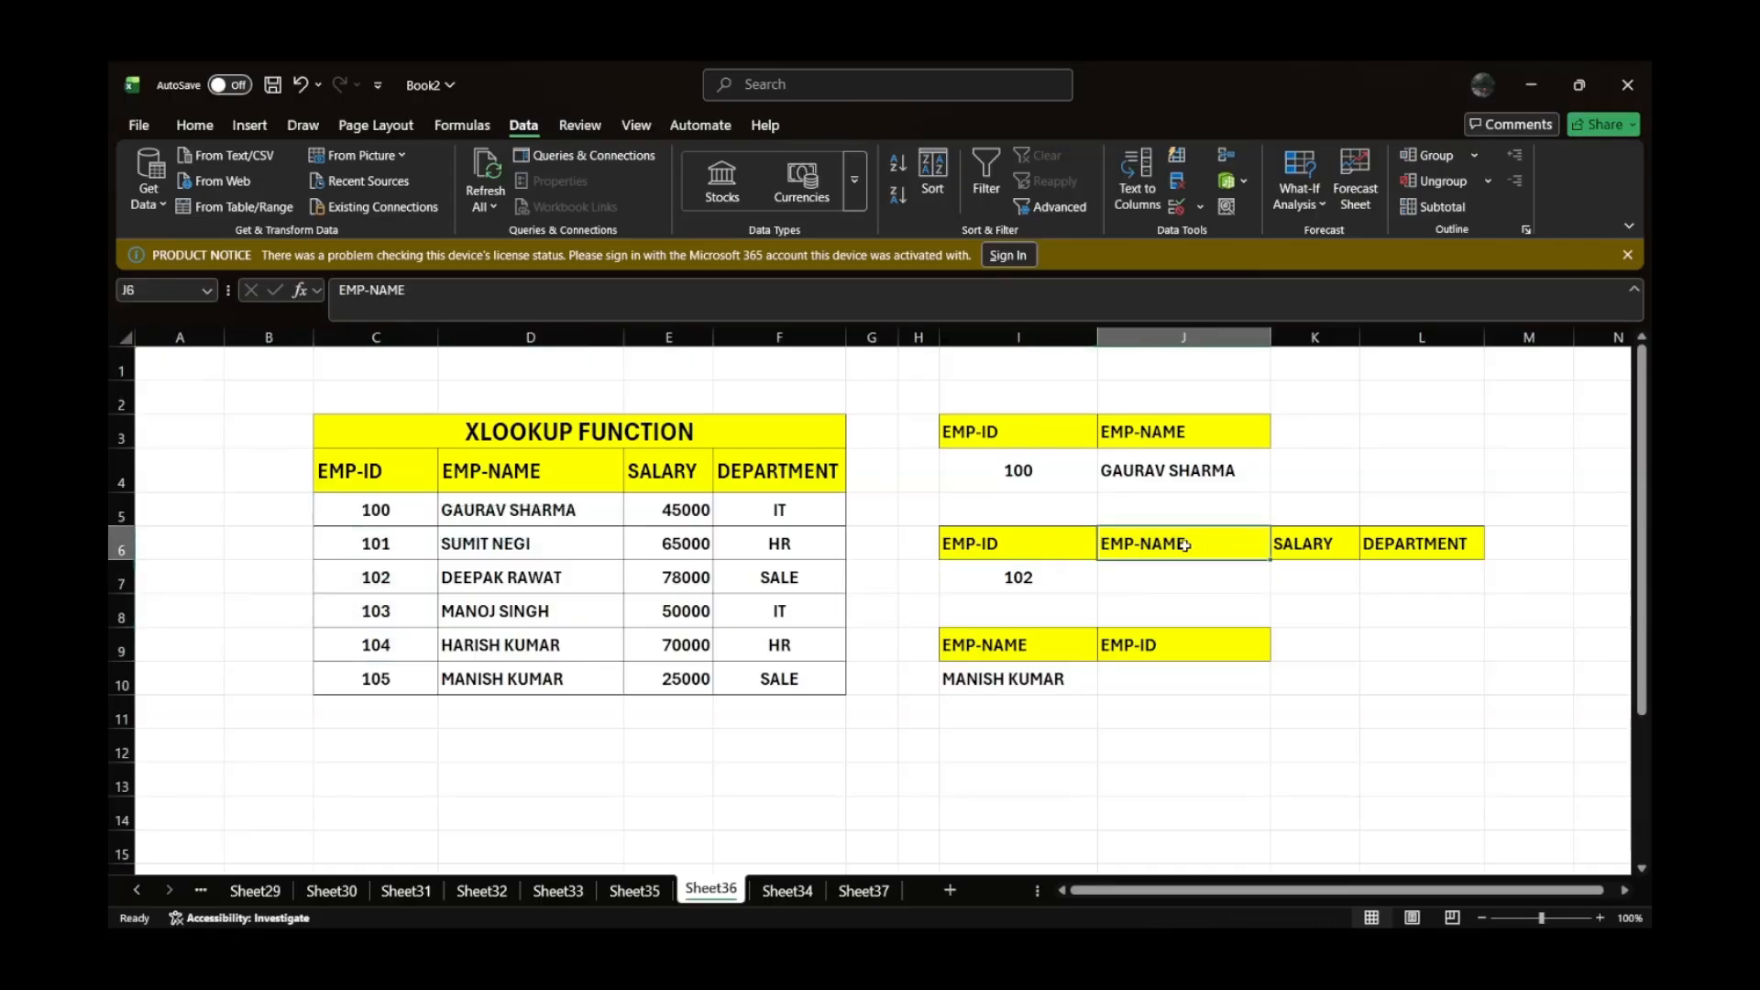
{"action": "left_click_drag", "start_coordinate": [1306, 541], "coordinate": [1422, 544]}
{"action": "left_click_drag", "start_coordinate": [463, 467], "coordinate": [731, 469]}
- Enter the formula =XLOOKUP(I7,C5:C10,D5:F10) in cell J7 to return the employee's name, salary and department
{"action": "left_click", "coordinate": [1138, 578]}
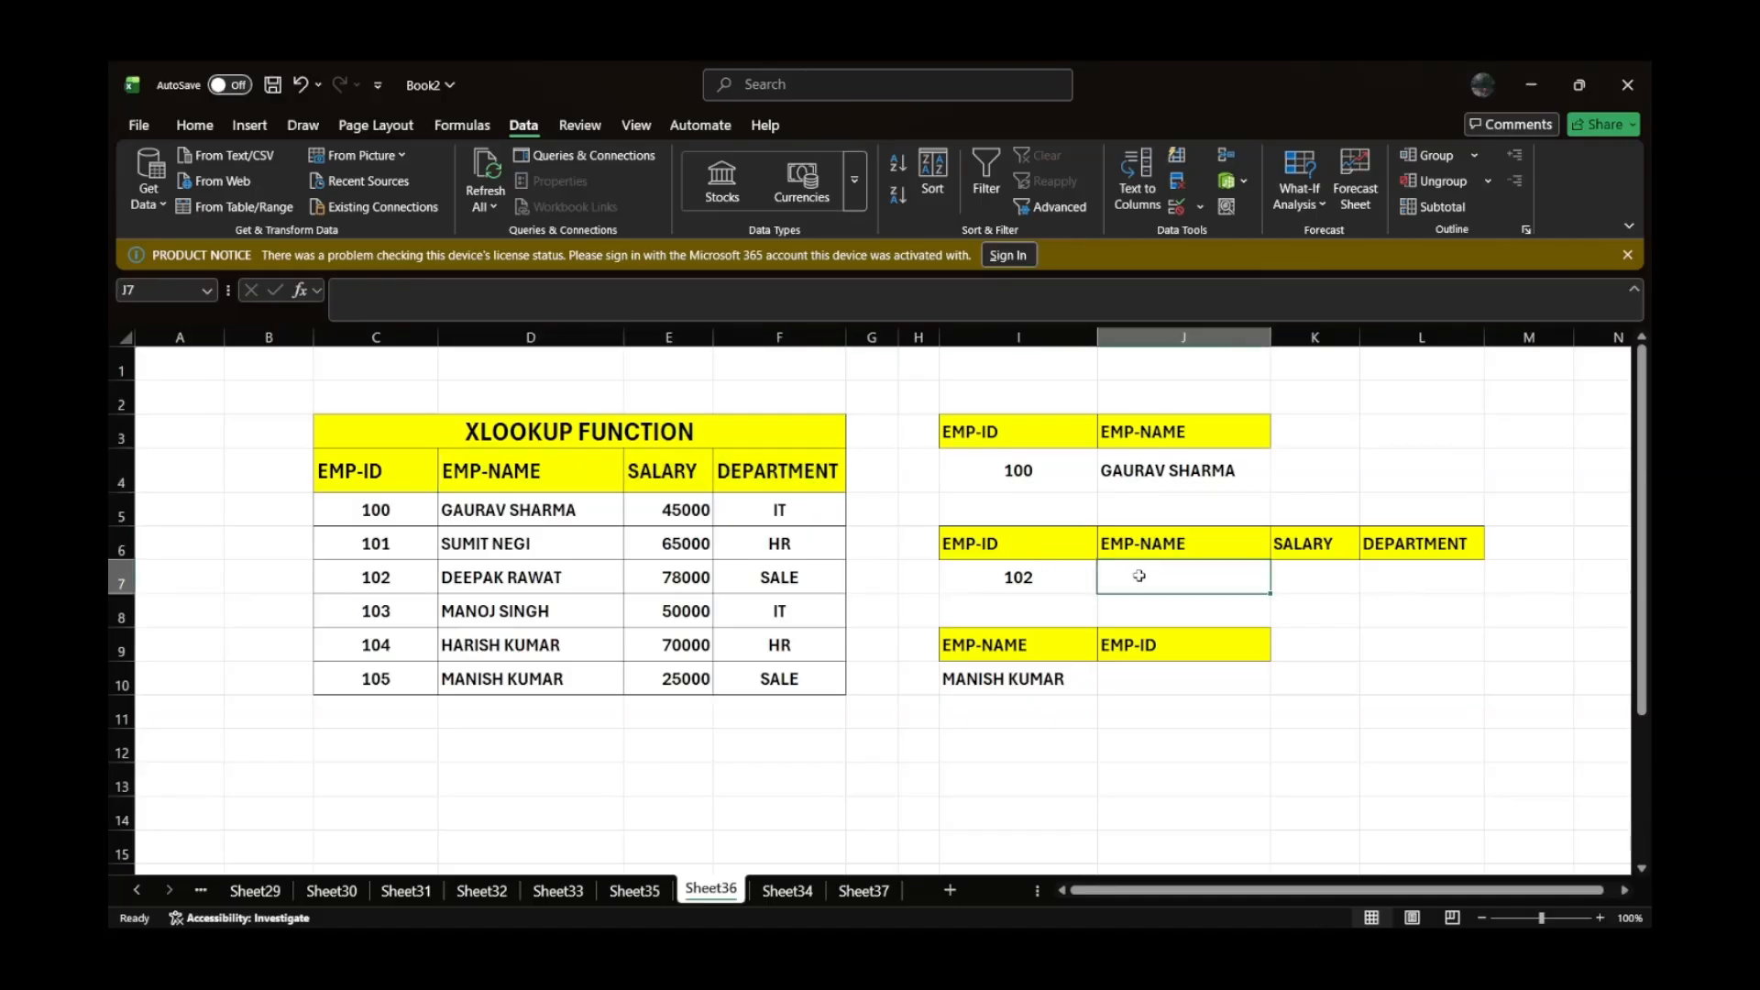
{"action": "type", "text": "=XL"}
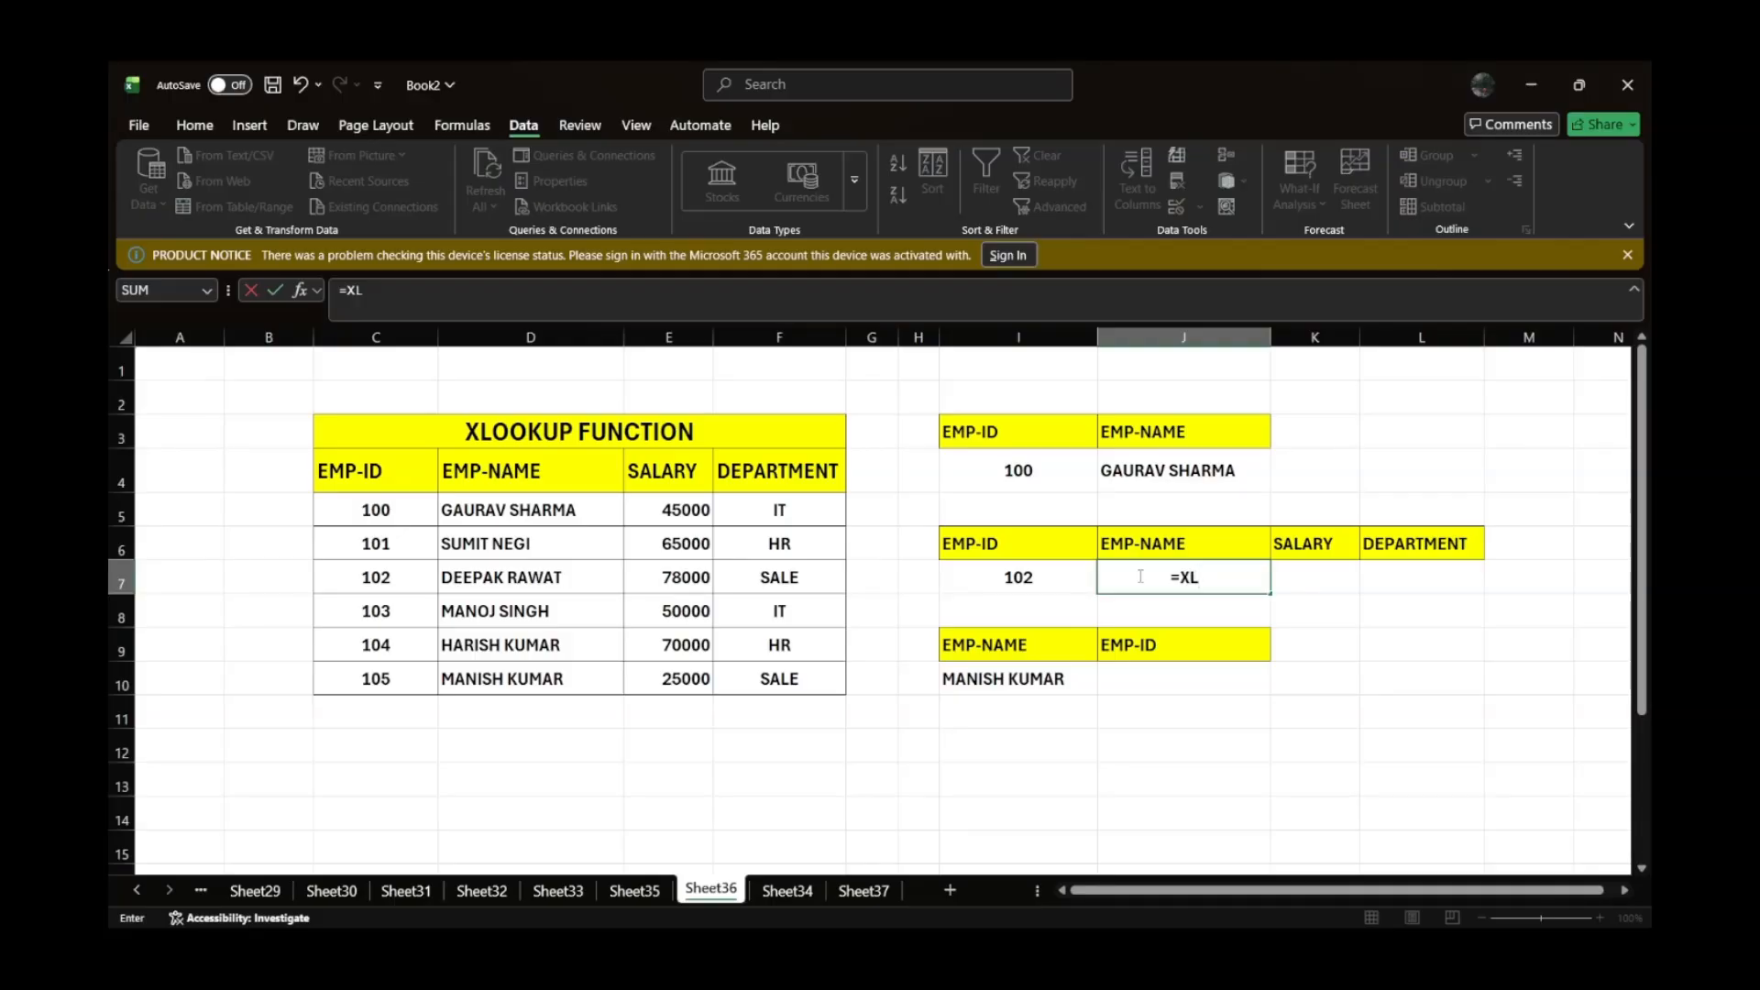
{"action": "key", "text": "Tab"}
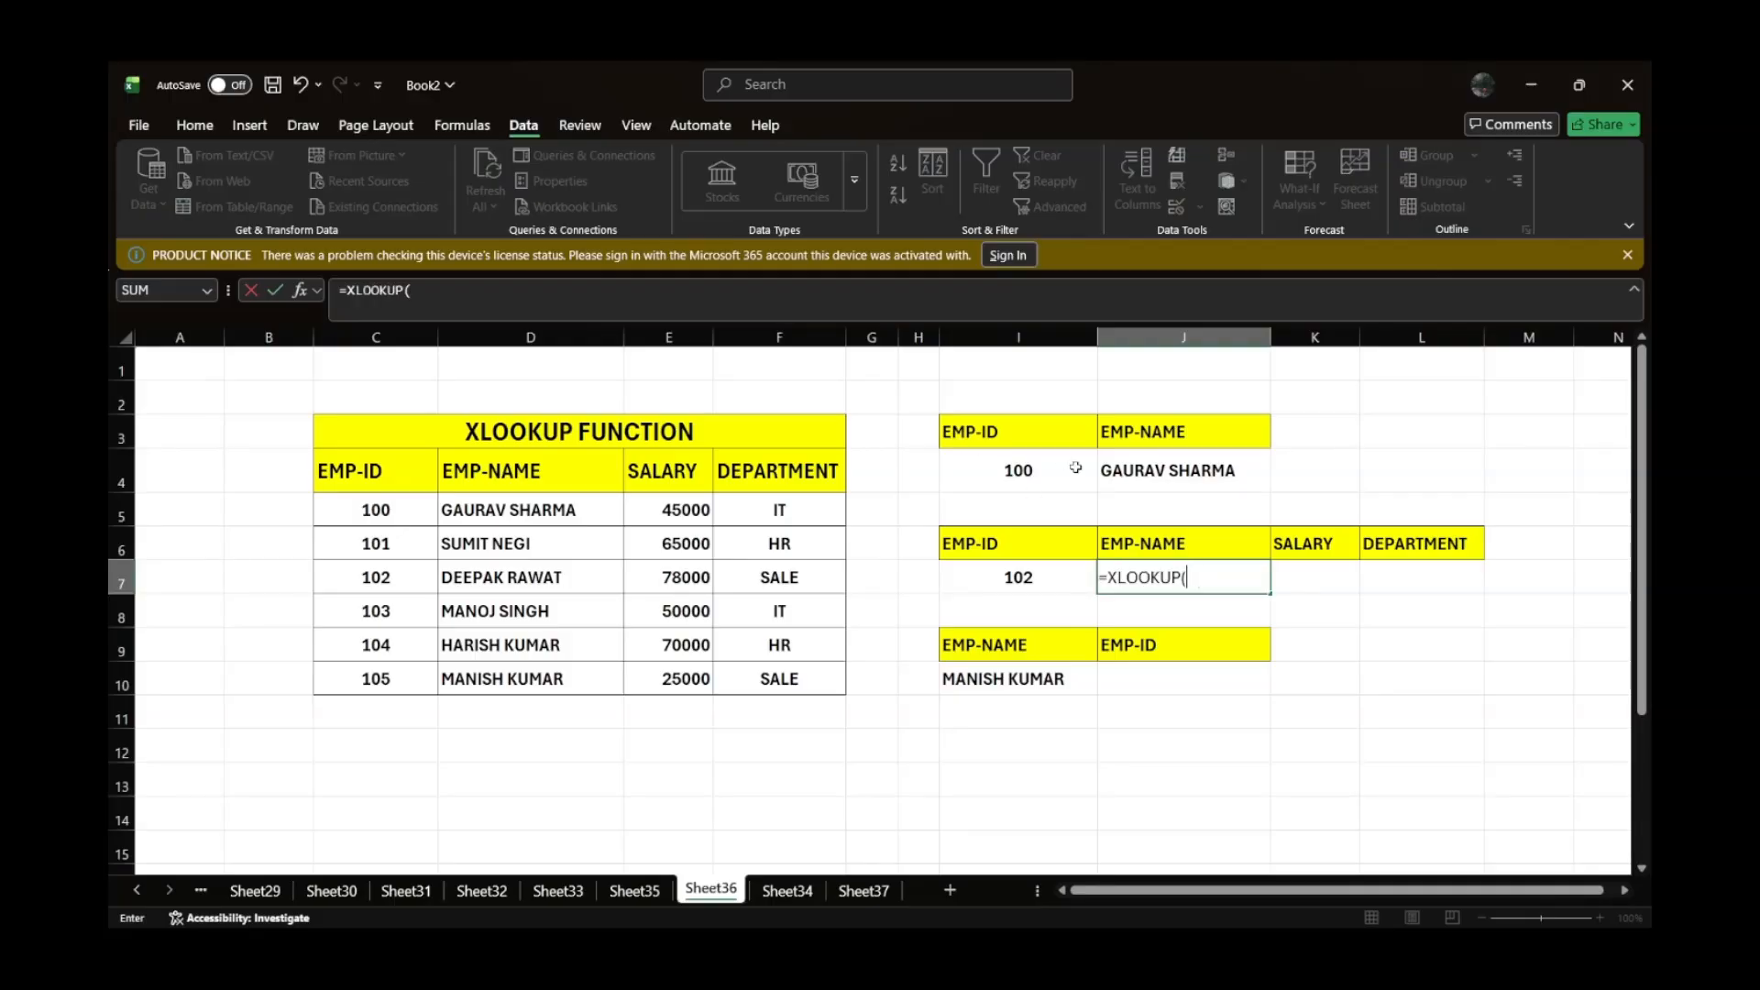
{"action": "left_click", "coordinate": [1001, 575]}
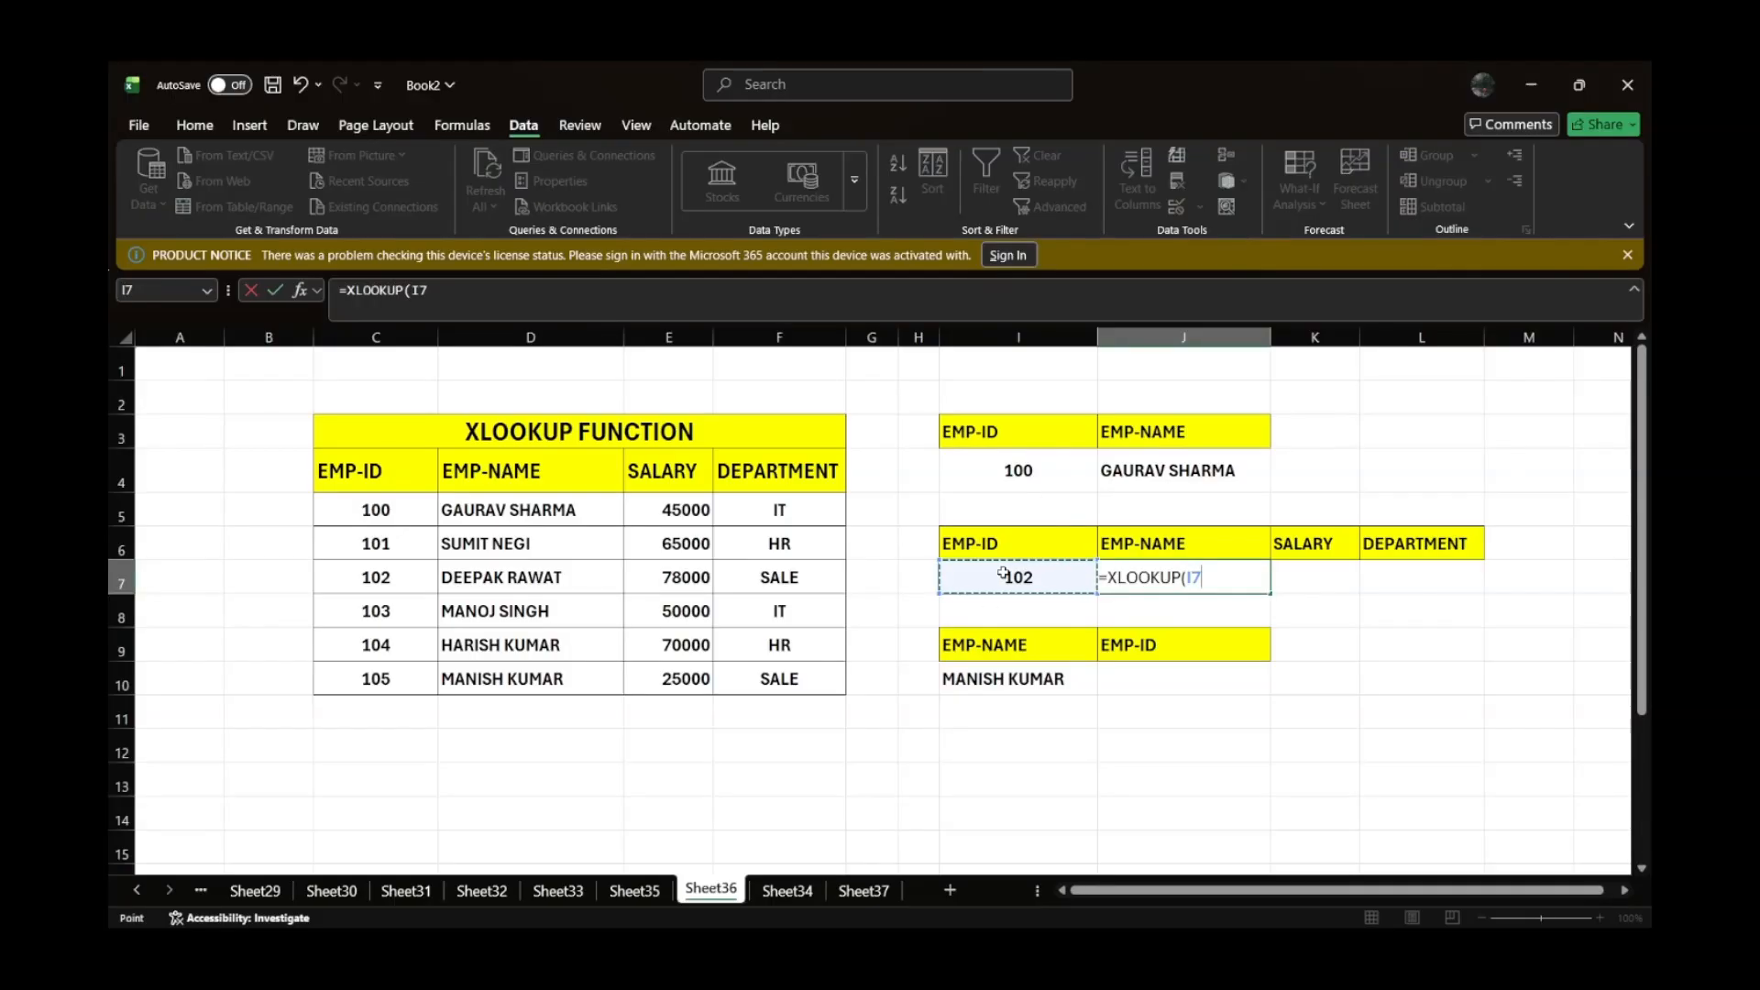
{"action": "type", "text": ","}
{"action": "left_click_drag", "start_coordinate": [401, 511], "coordinate": [396, 669]}
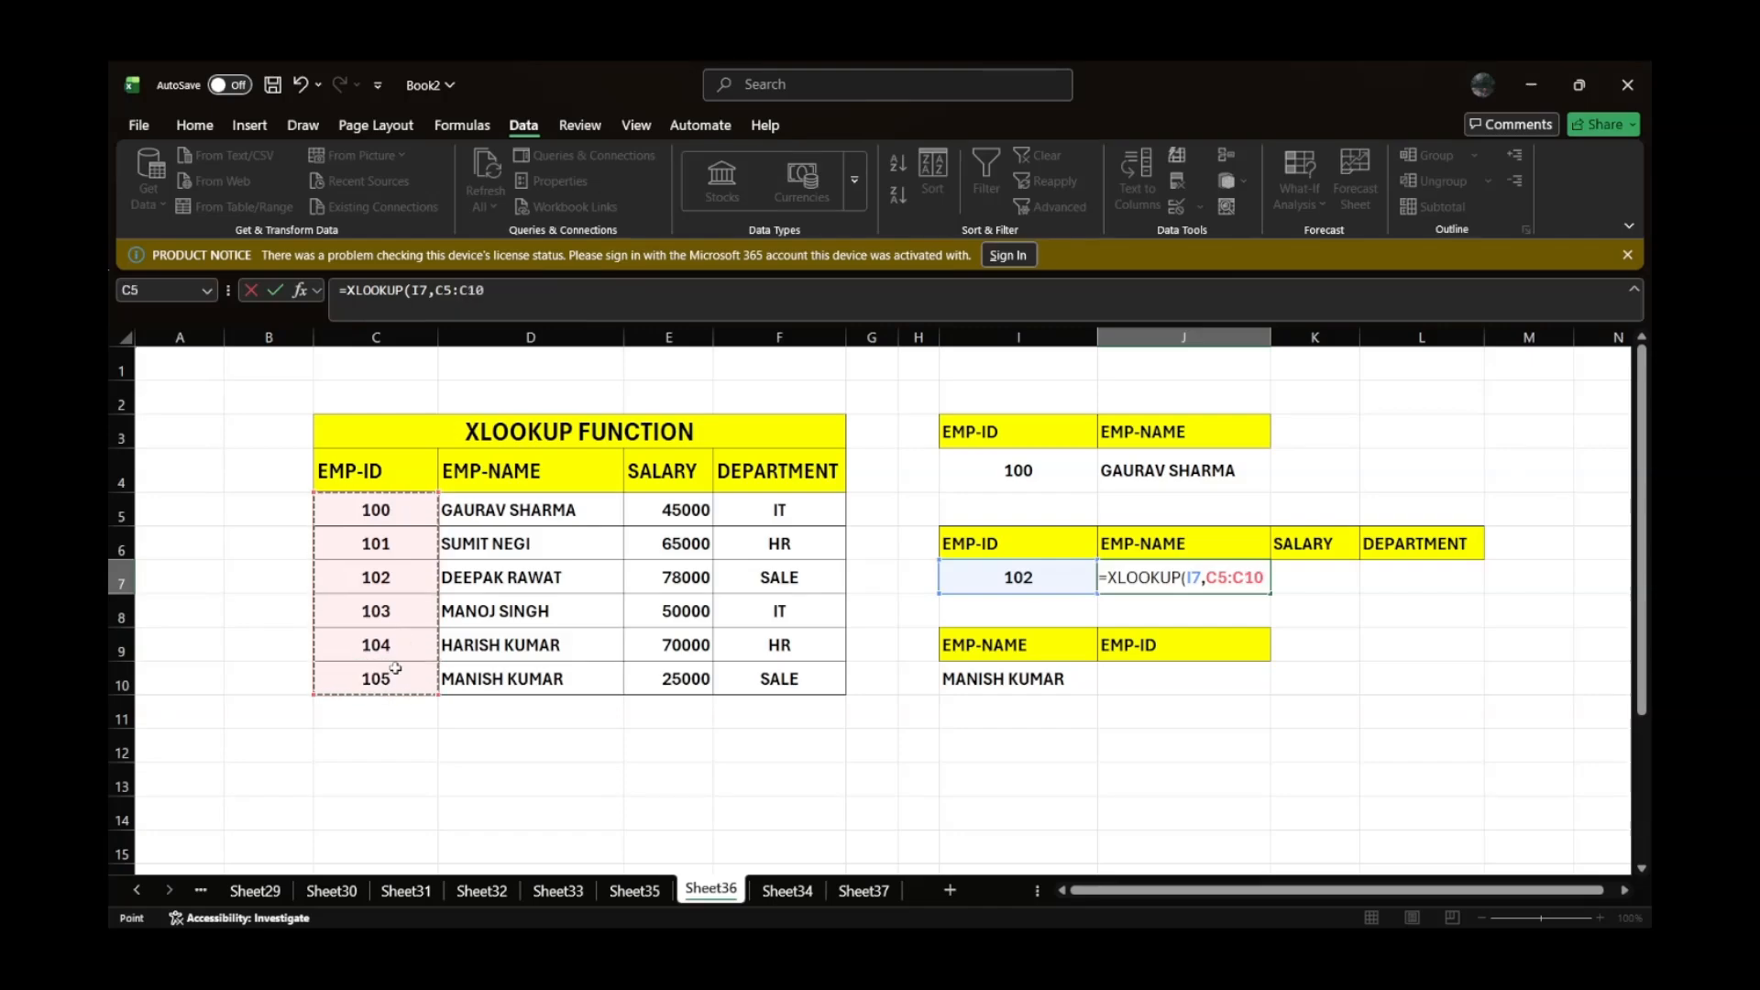
{"action": "type", "text": ","}
{"action": "left_click_drag", "start_coordinate": [513, 511], "coordinate": [757, 666]}
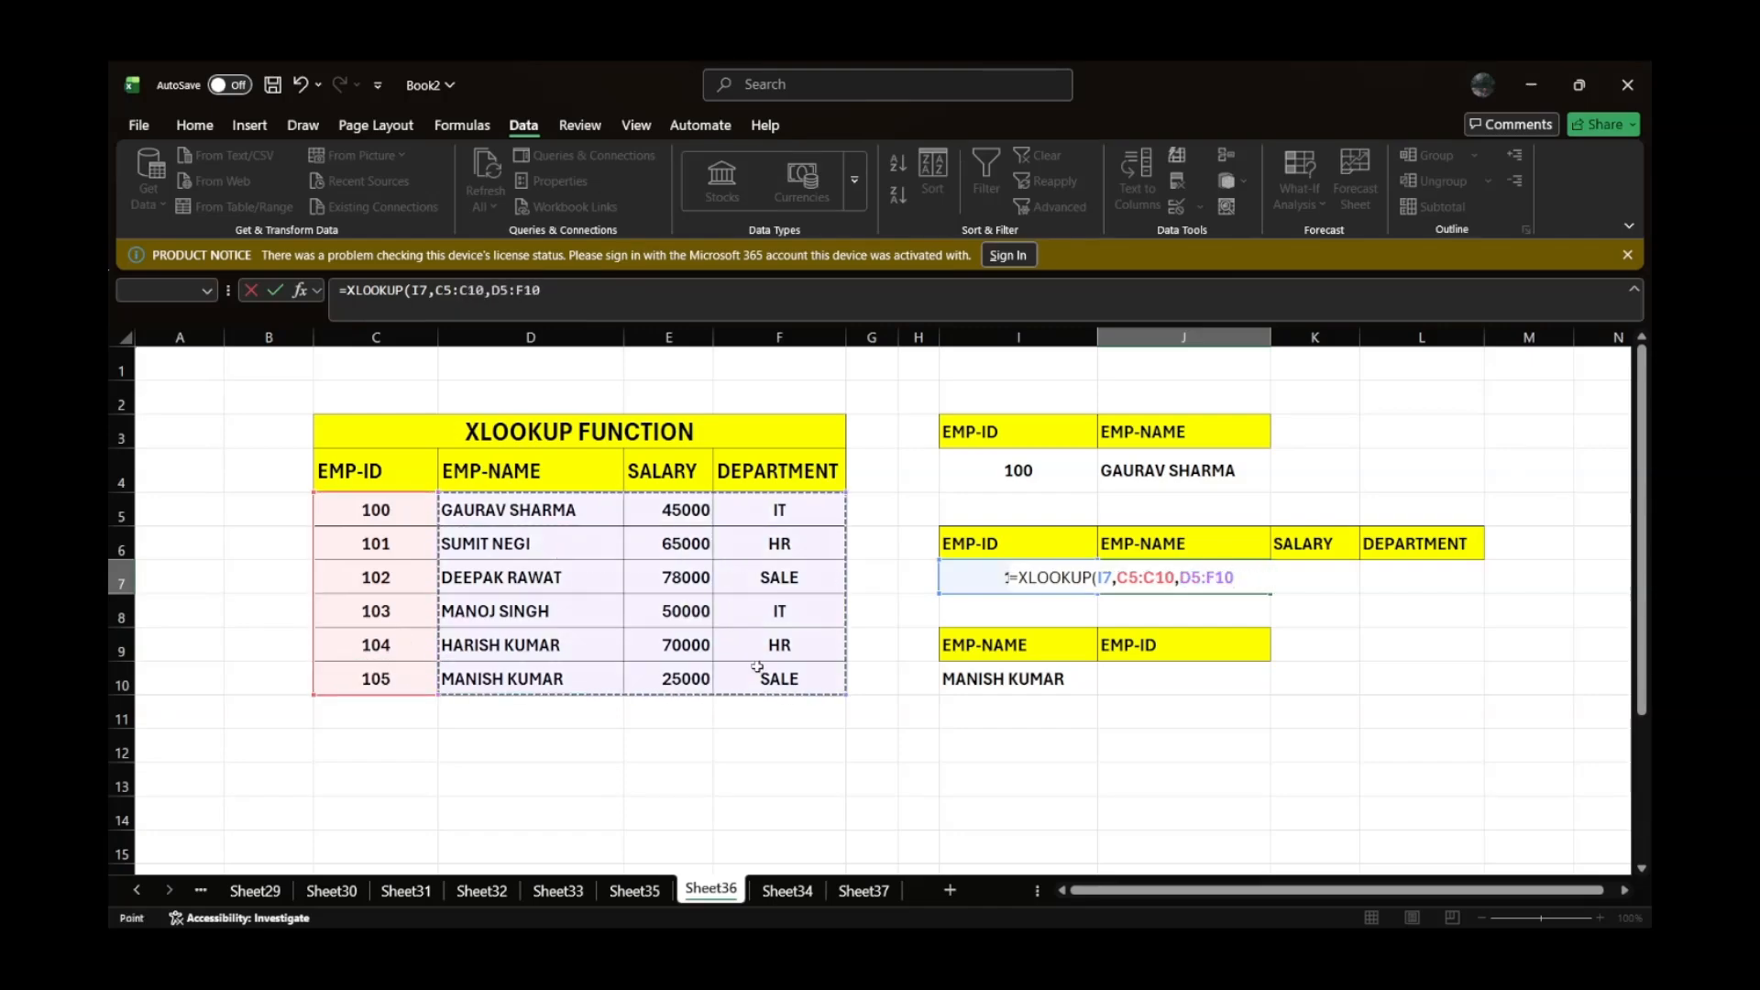
{"action": "key", "text": "Return"}
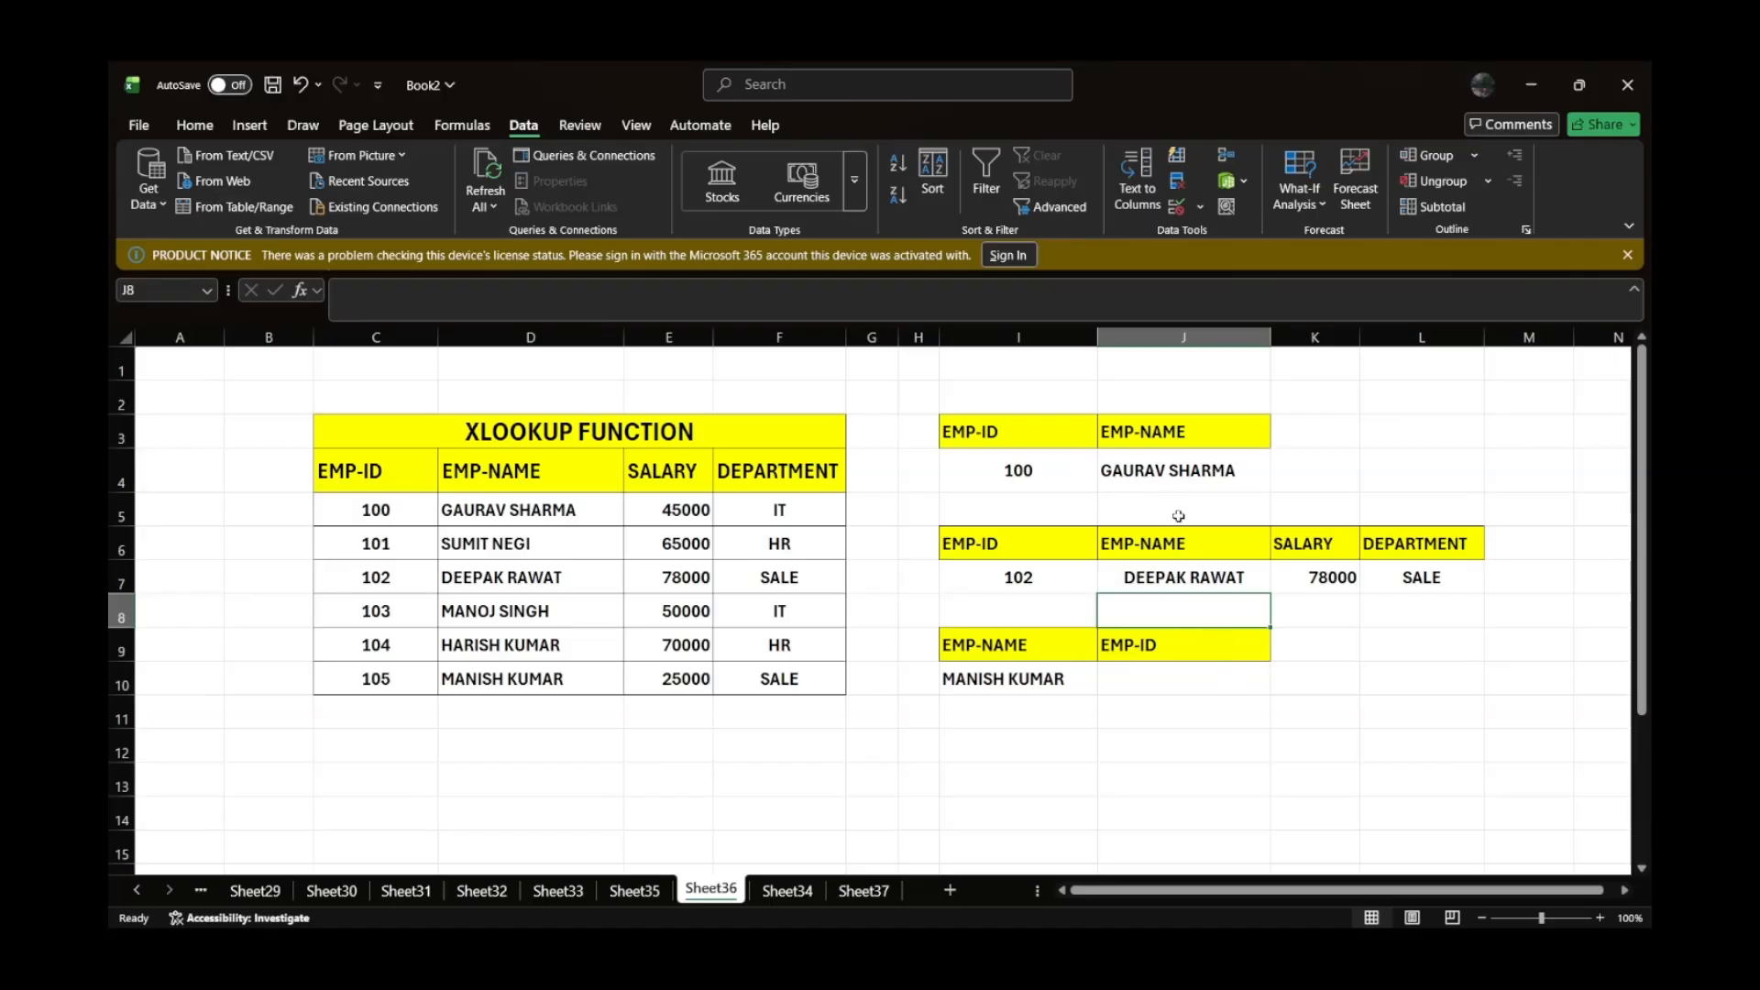
- Widen column I slightly and review the EMP-NAME, SALARY and DEPARTMENT source headers for the name lookup in I10
{"action": "left_click", "coordinate": [1040, 692]}
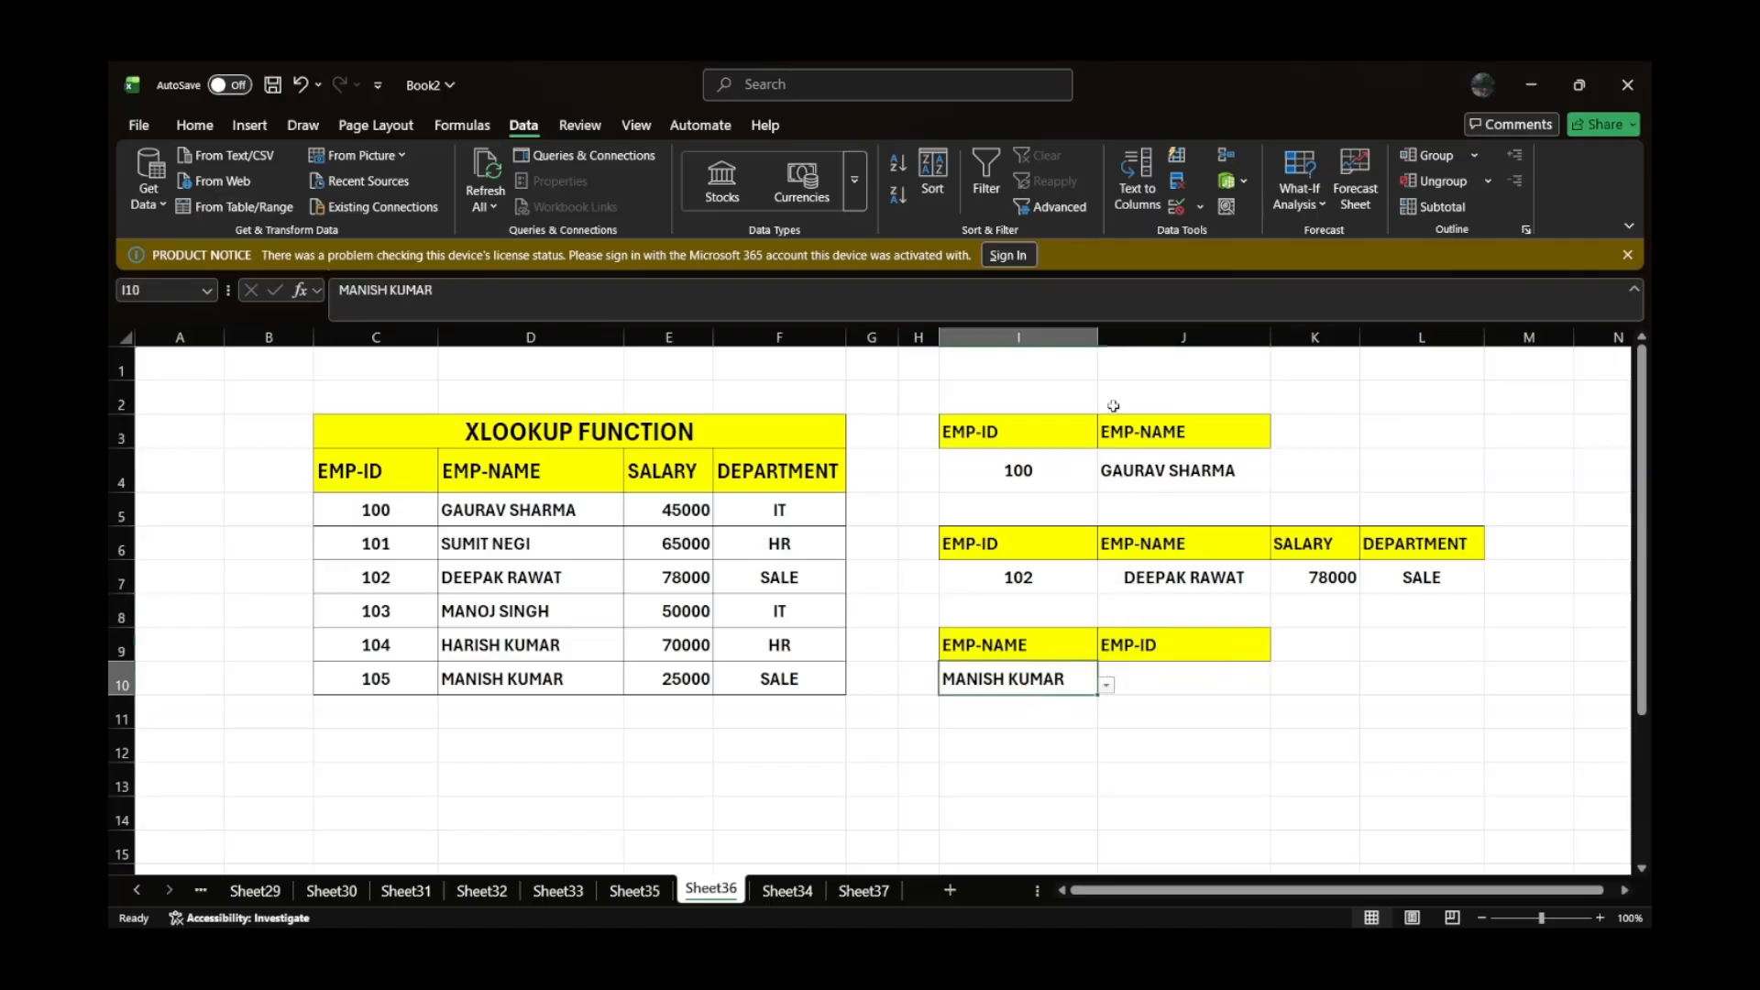
{"action": "left_click_drag", "start_coordinate": [1100, 338], "coordinate": [1125, 339]}
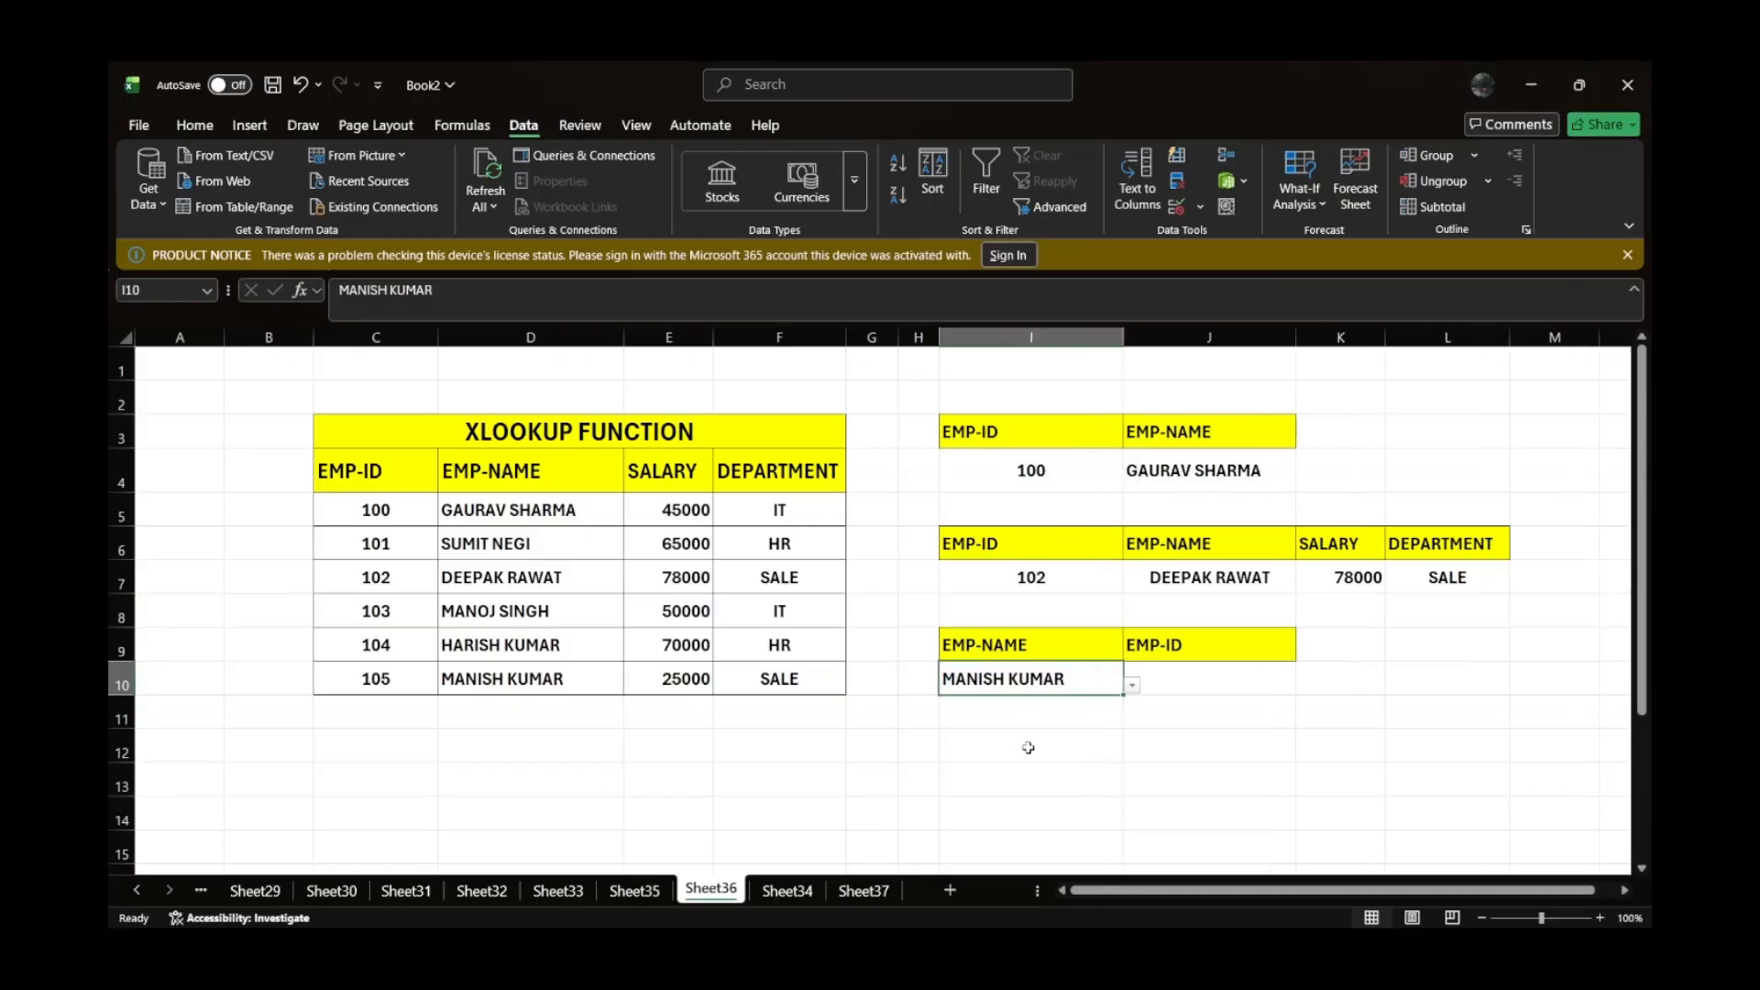
{"action": "left_click", "coordinate": [522, 477]}
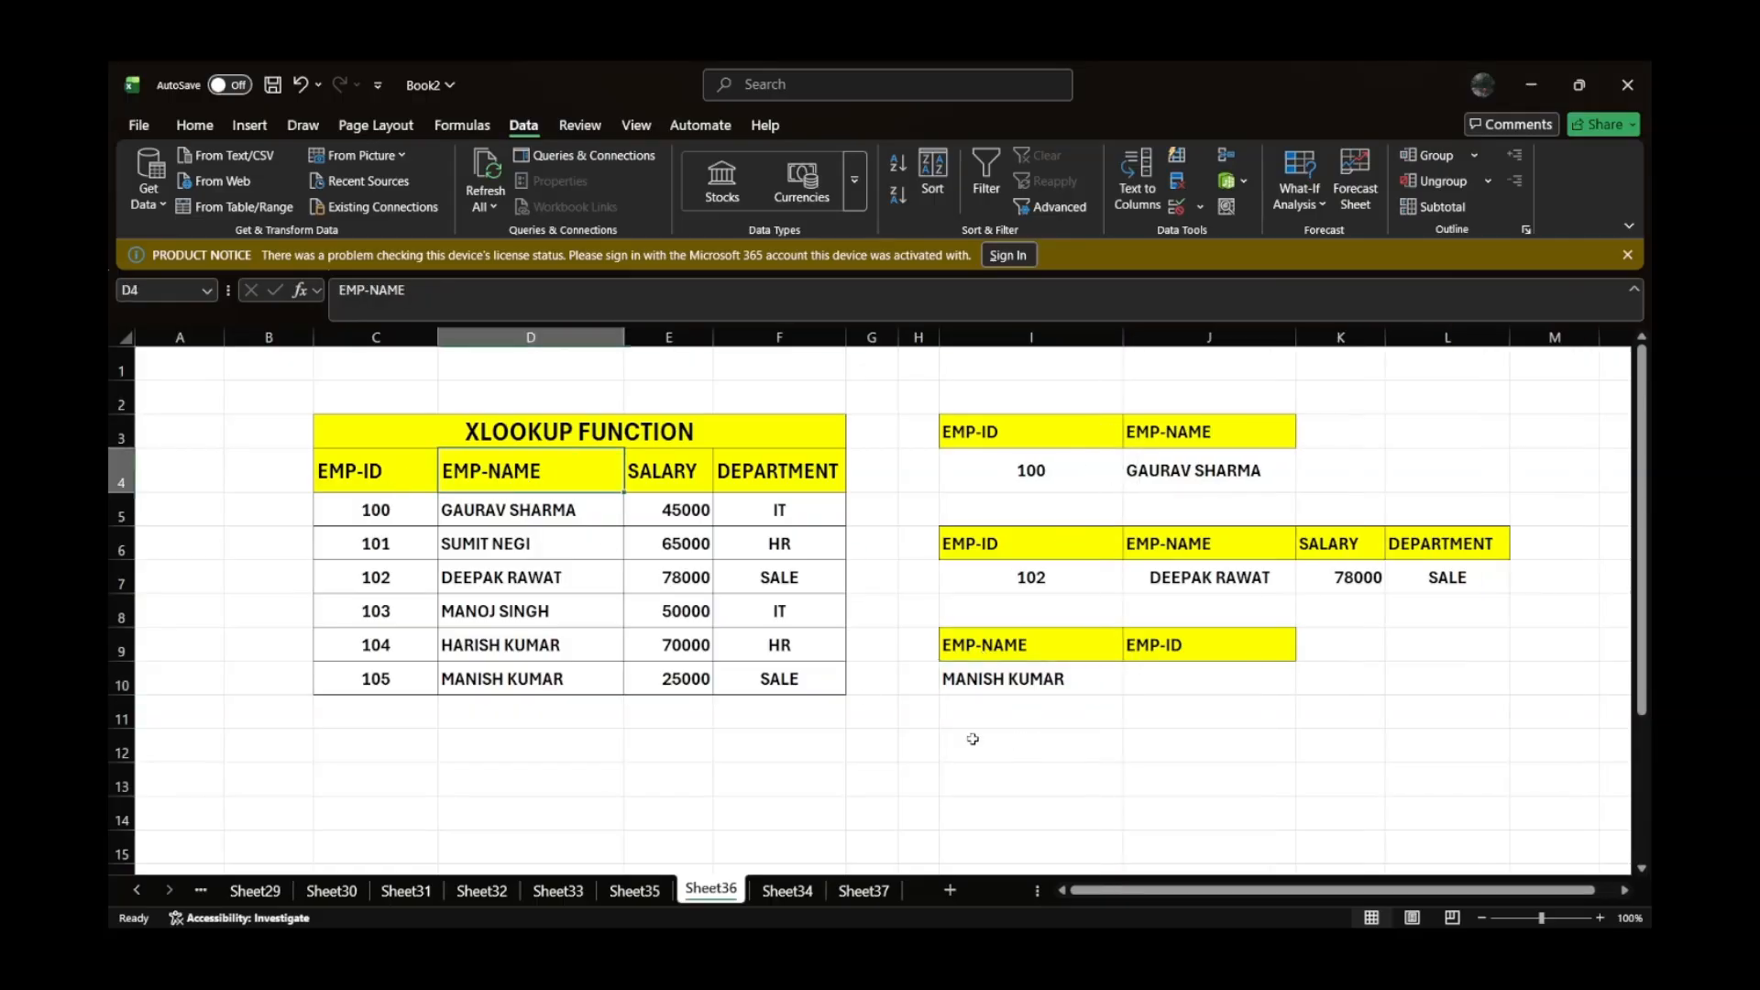
{"action": "left_click_drag", "start_coordinate": [574, 471], "coordinate": [770, 469]}
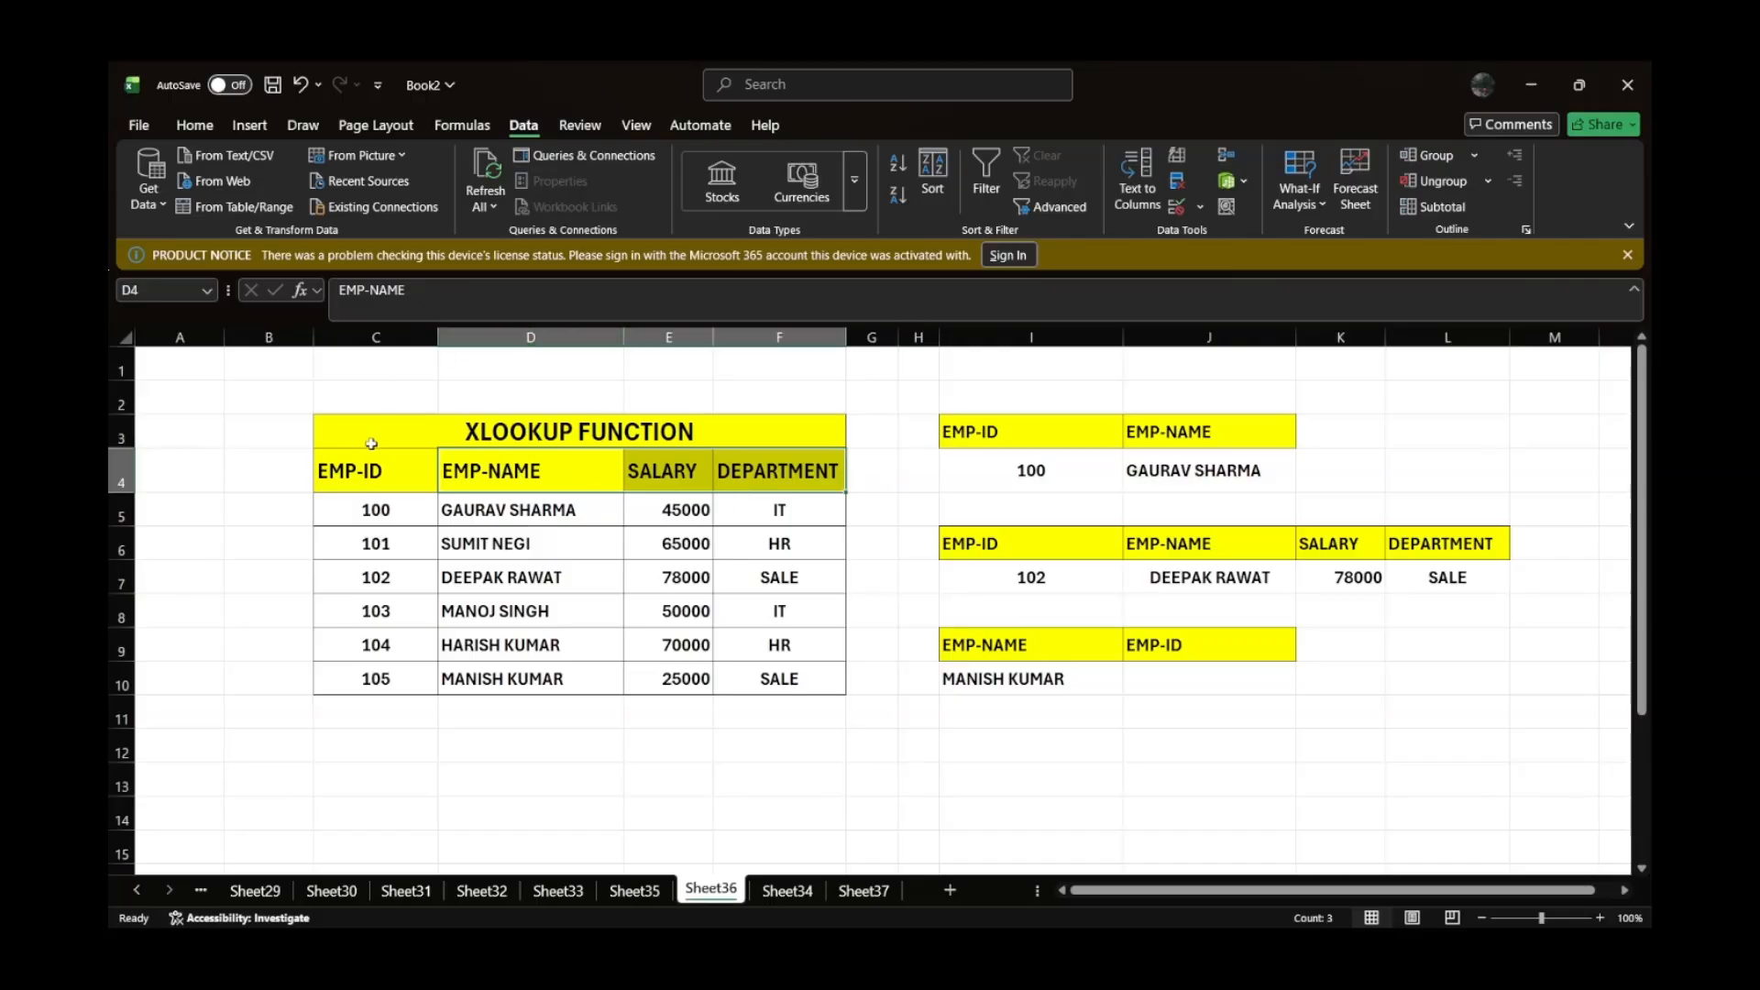
- Enter the formula =XLOOKUP(I10,D5:D10,C5:C10) in cell J10 to return the EMP-ID for the selected name
{"action": "left_click", "coordinate": [1173, 688]}
{"action": "type", "text": "=XL"}
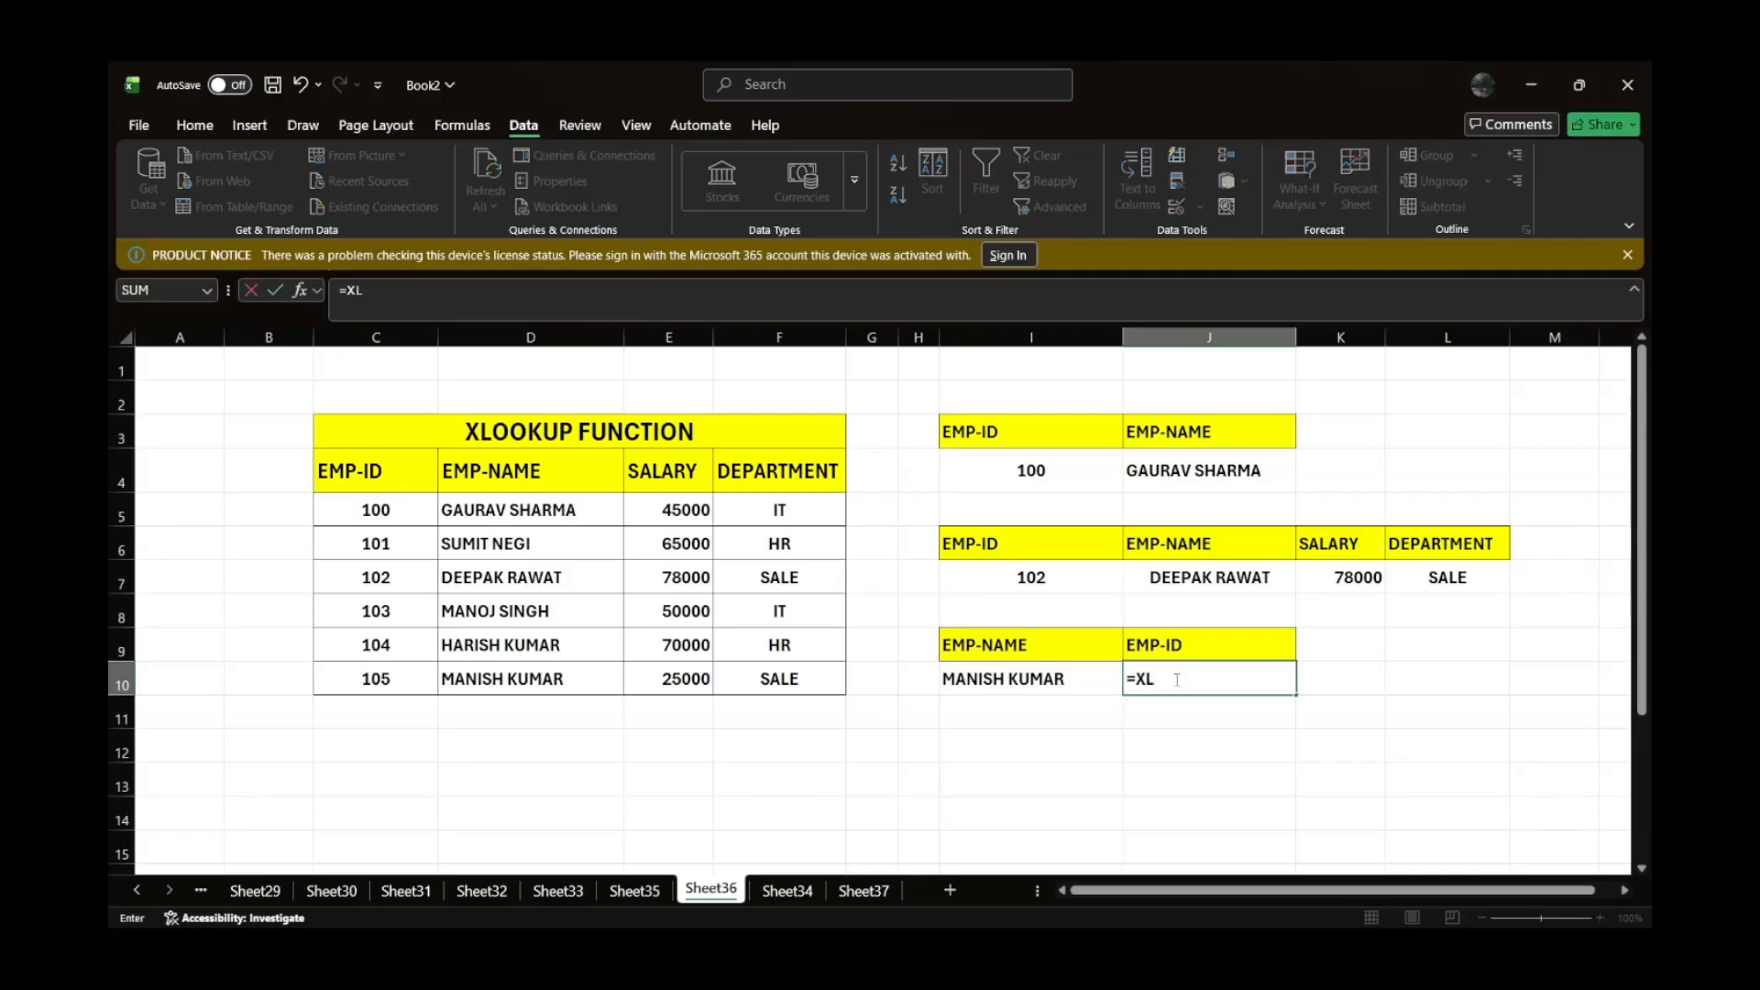
{"action": "key", "text": "Tab"}
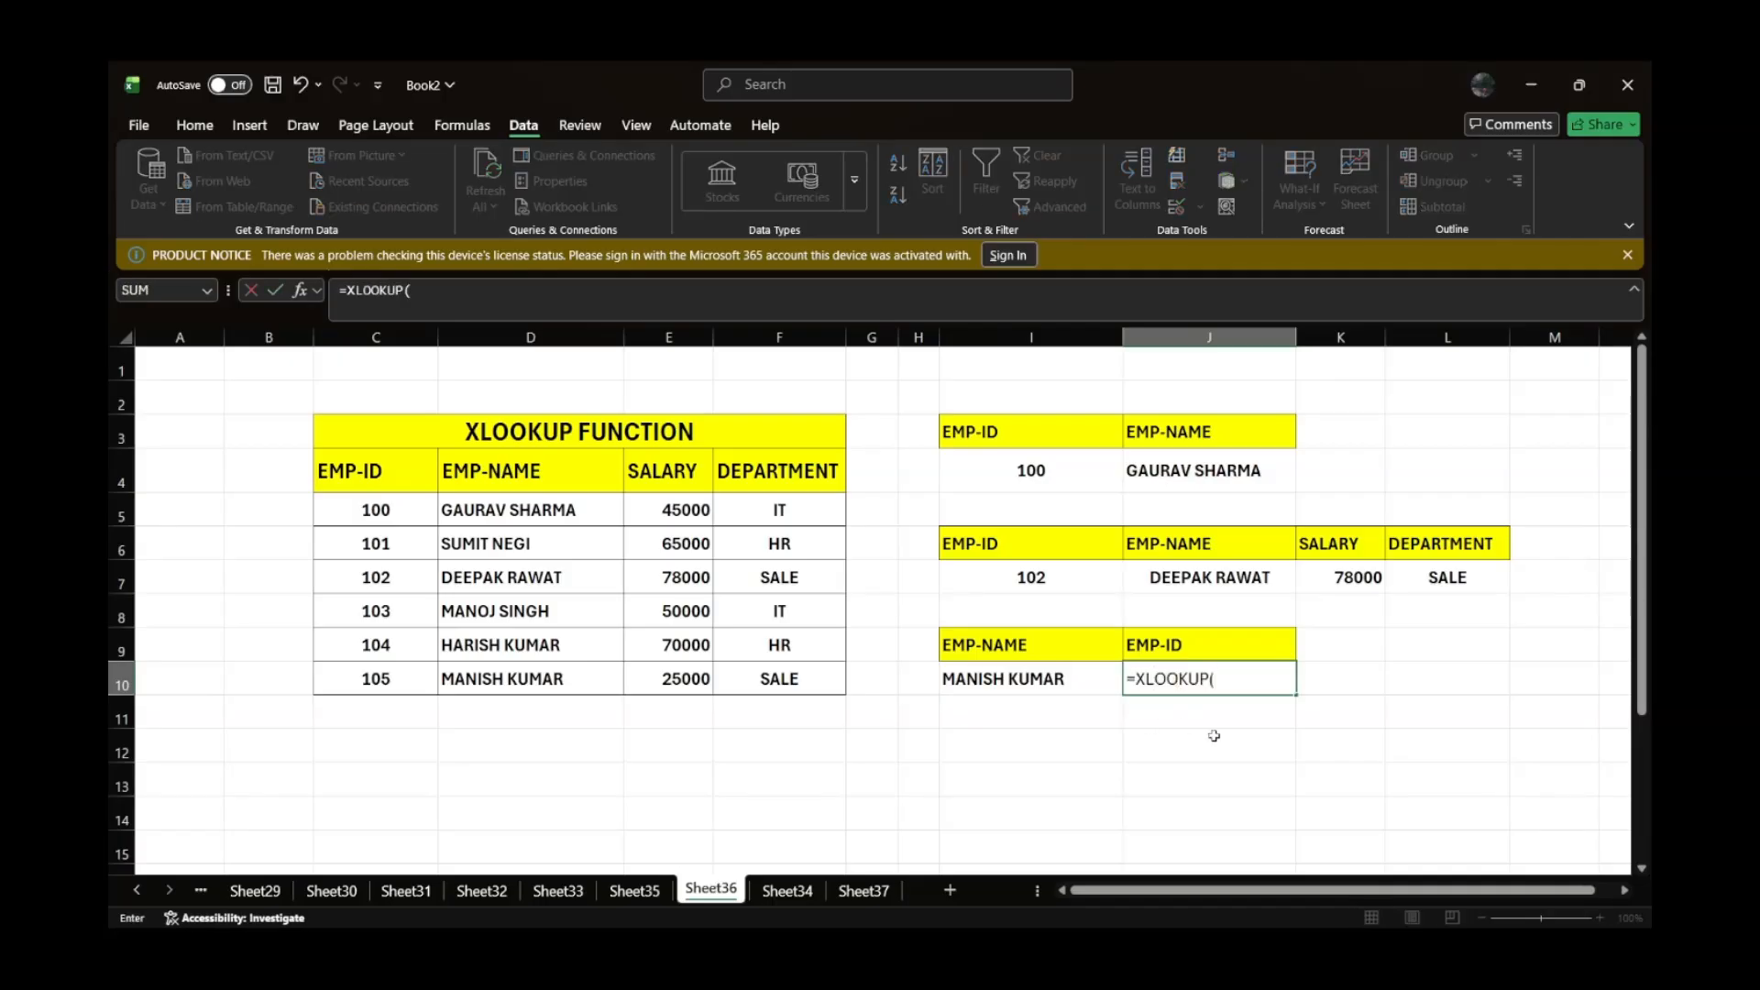
{"action": "left_click", "coordinate": [1035, 680]}
{"action": "type", "text": ","}
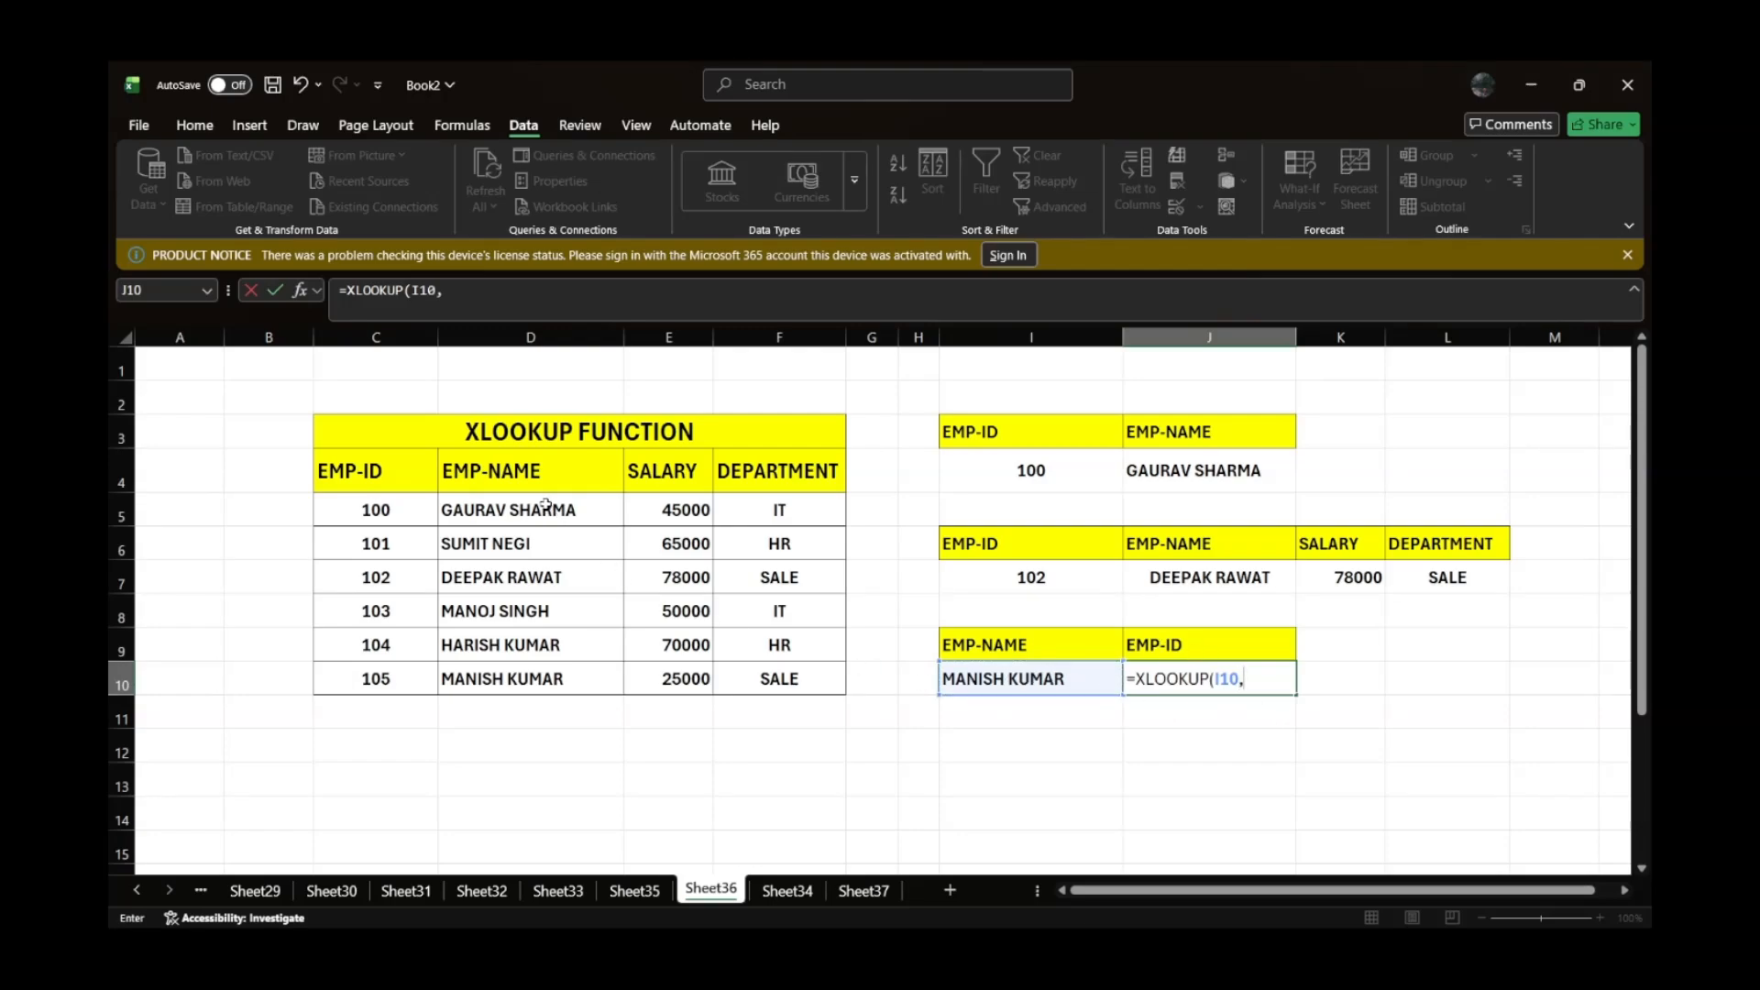
{"action": "left_click_drag", "start_coordinate": [545, 504], "coordinate": [533, 675]}
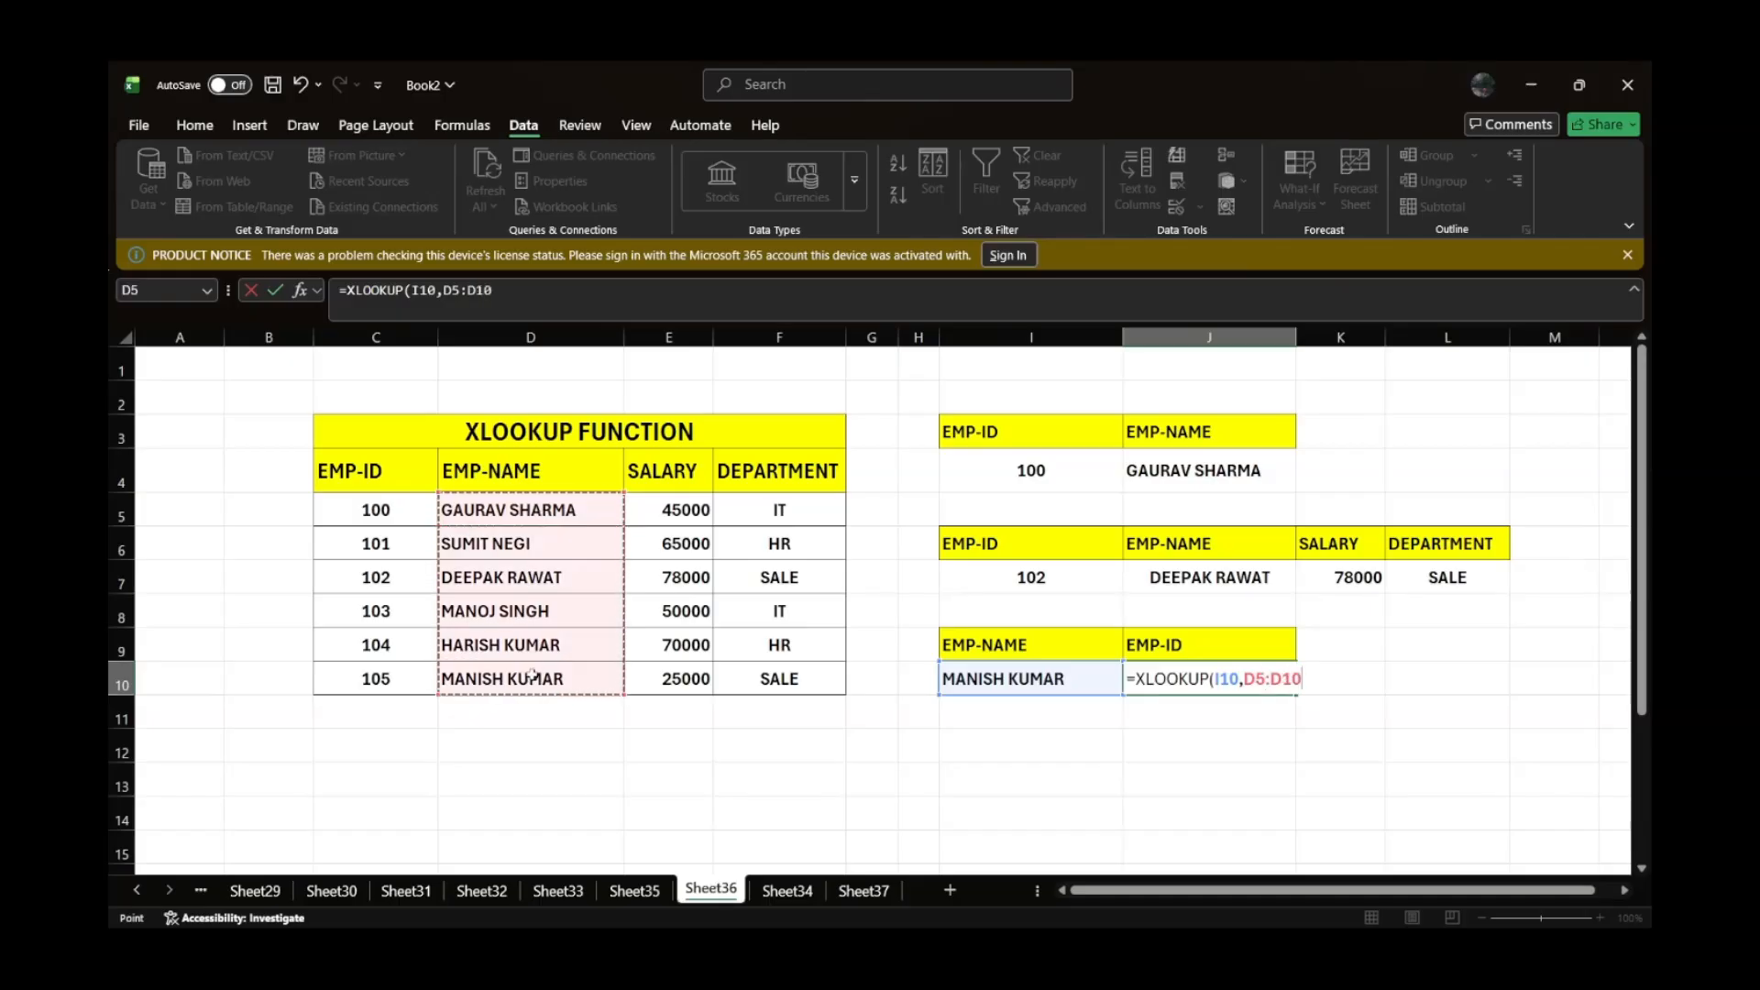
{"action": "type", "text": ","}
{"action": "left_click_drag", "start_coordinate": [348, 507], "coordinate": [363, 666]}
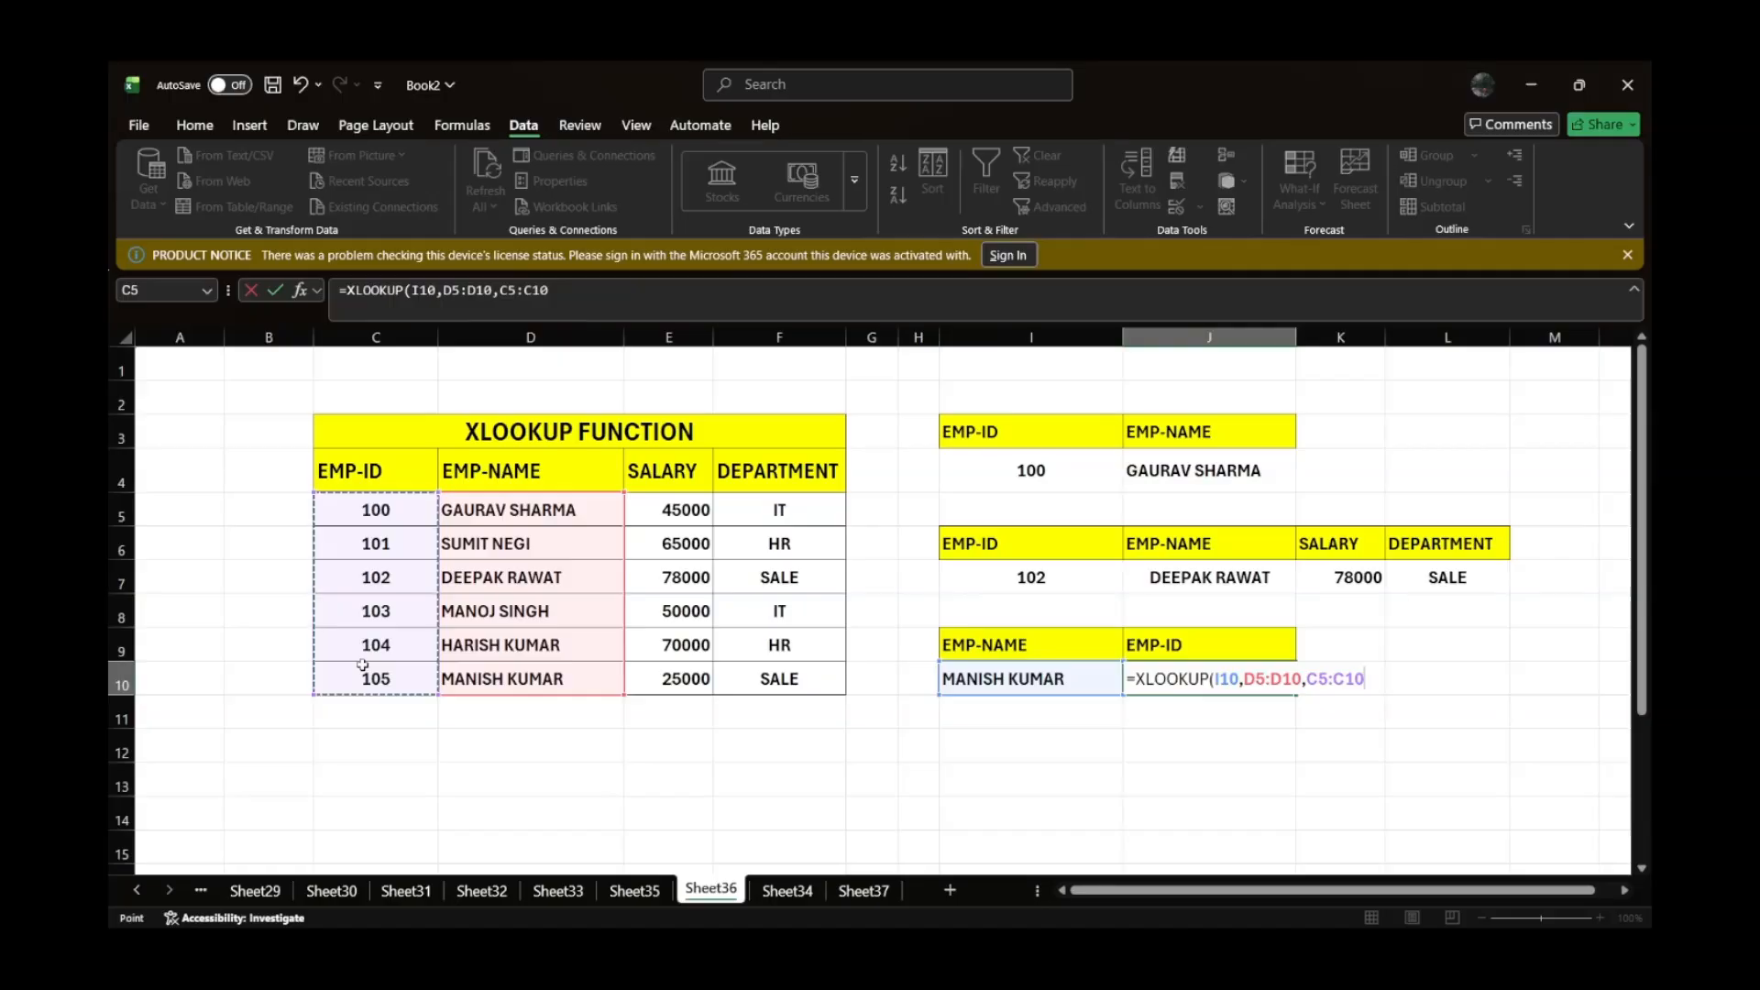
{"action": "key", "text": "Return"}
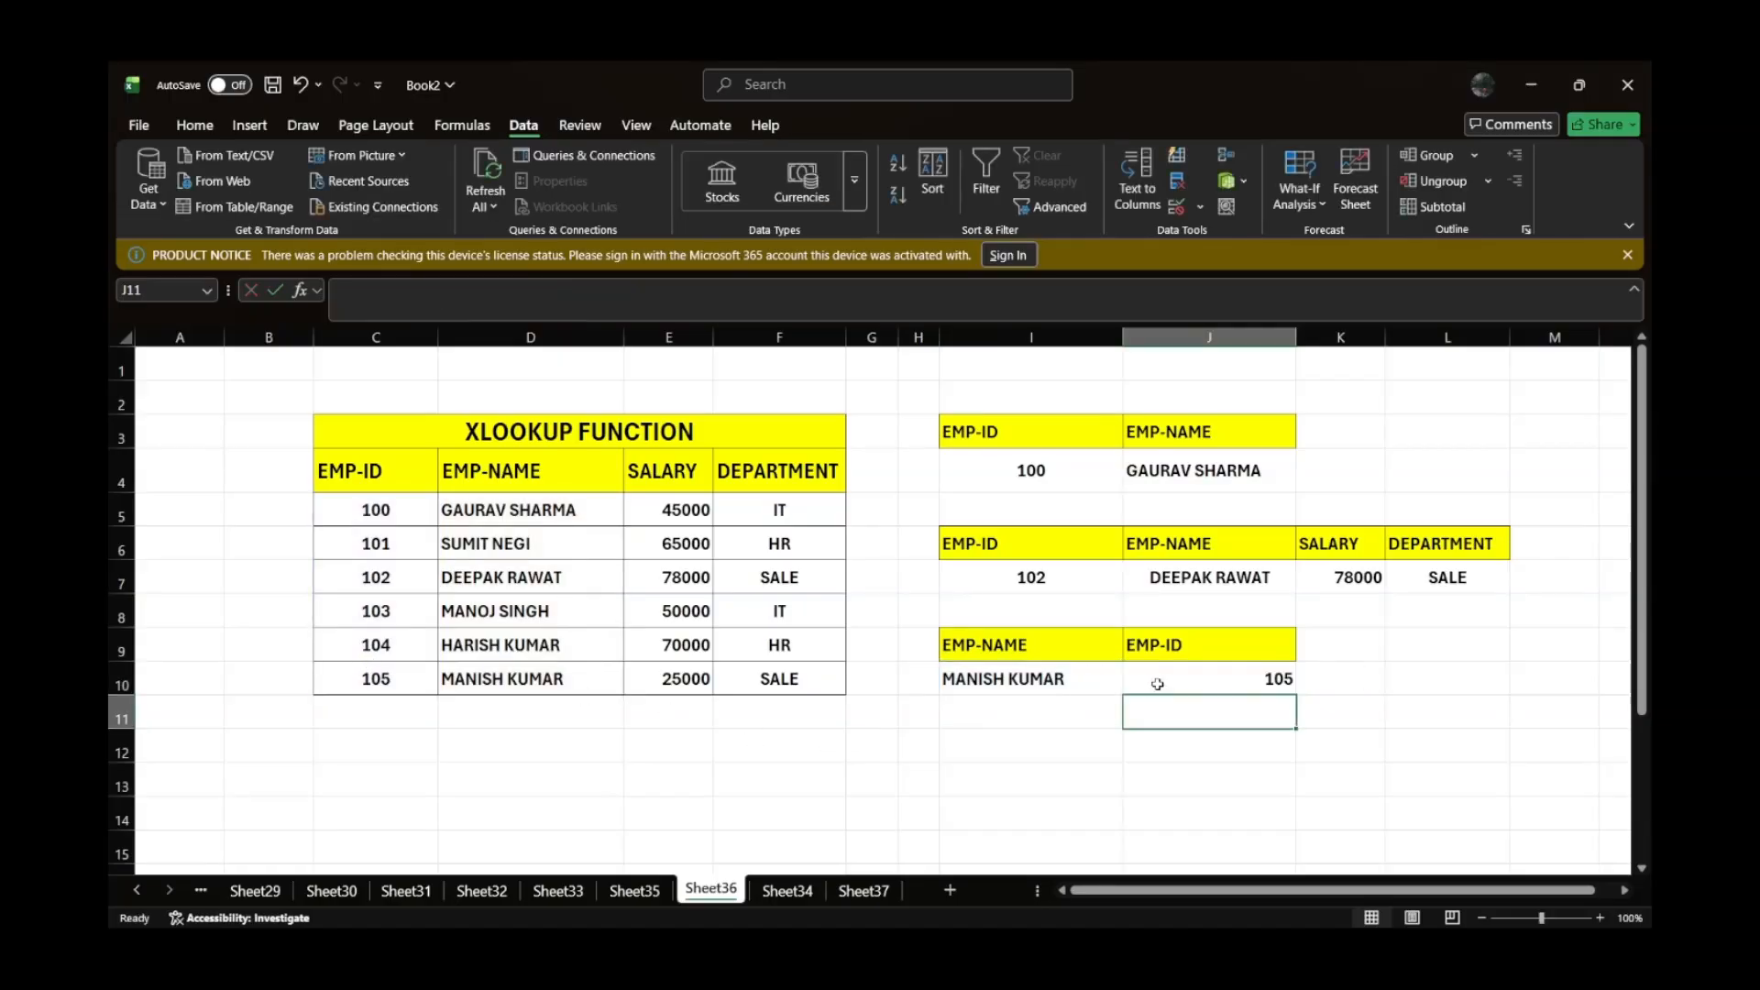
- Choose the name from D6 in I10's drop-down list and select the table's title cell
{"action": "left_click", "coordinate": [1036, 676]}
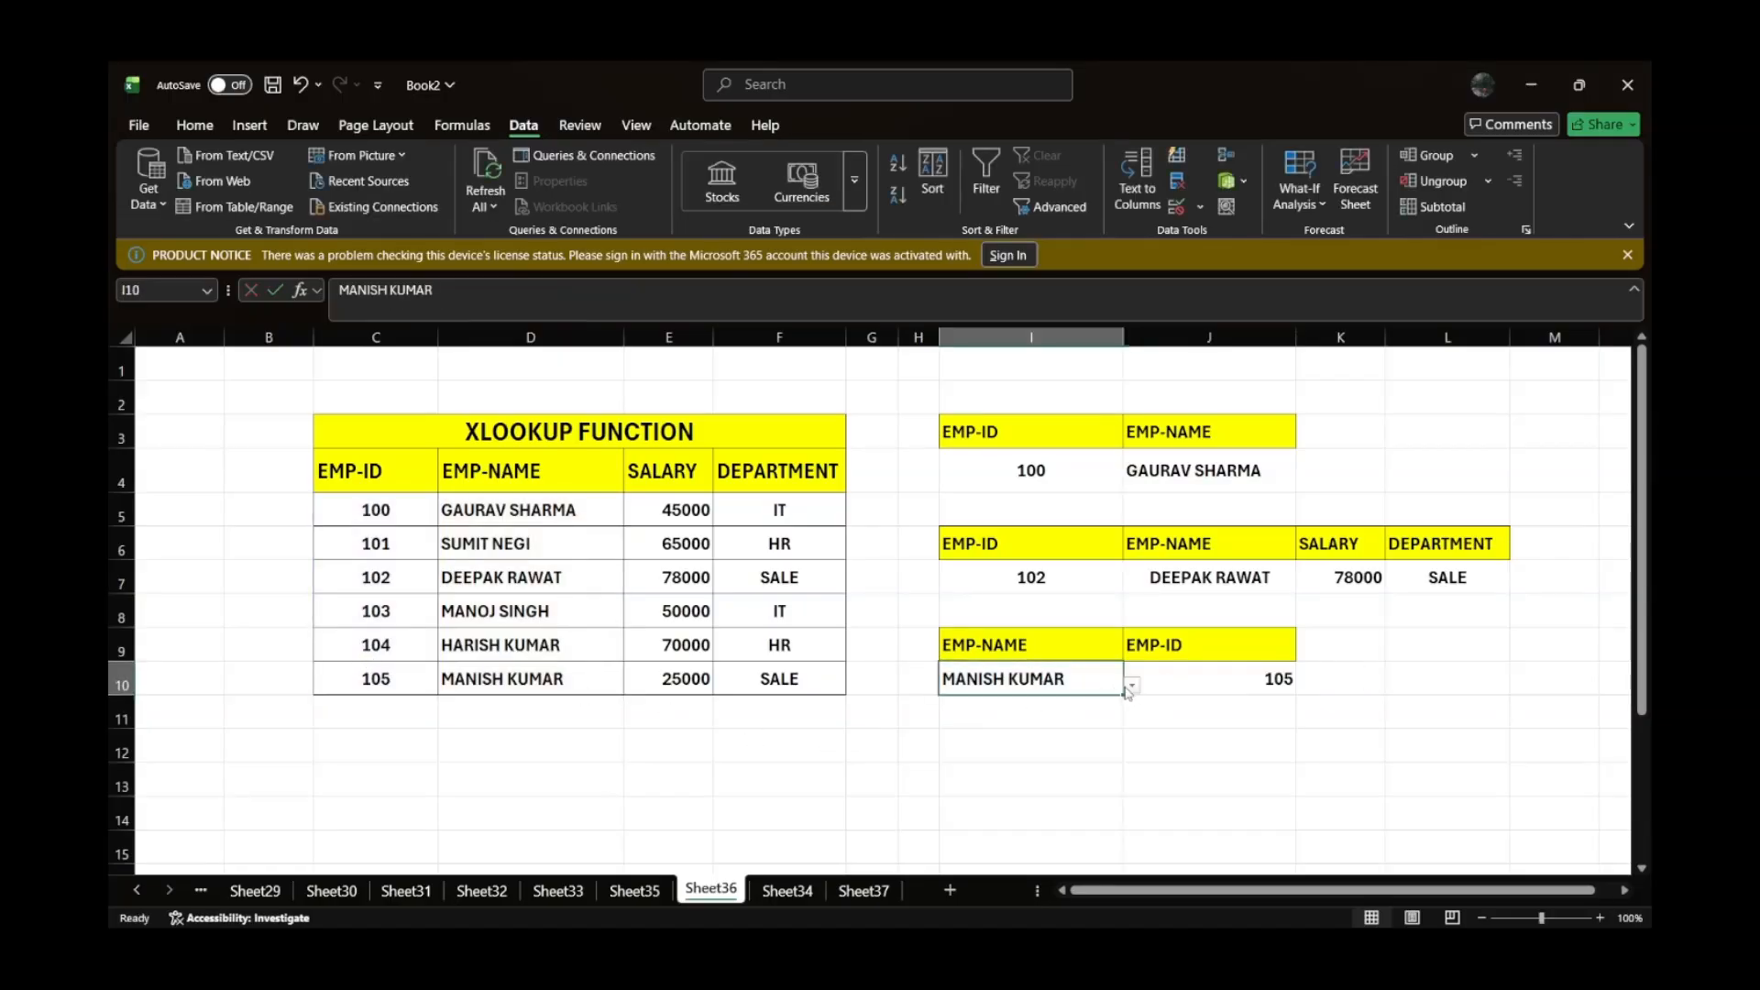
{"action": "left_click", "coordinate": [999, 720]}
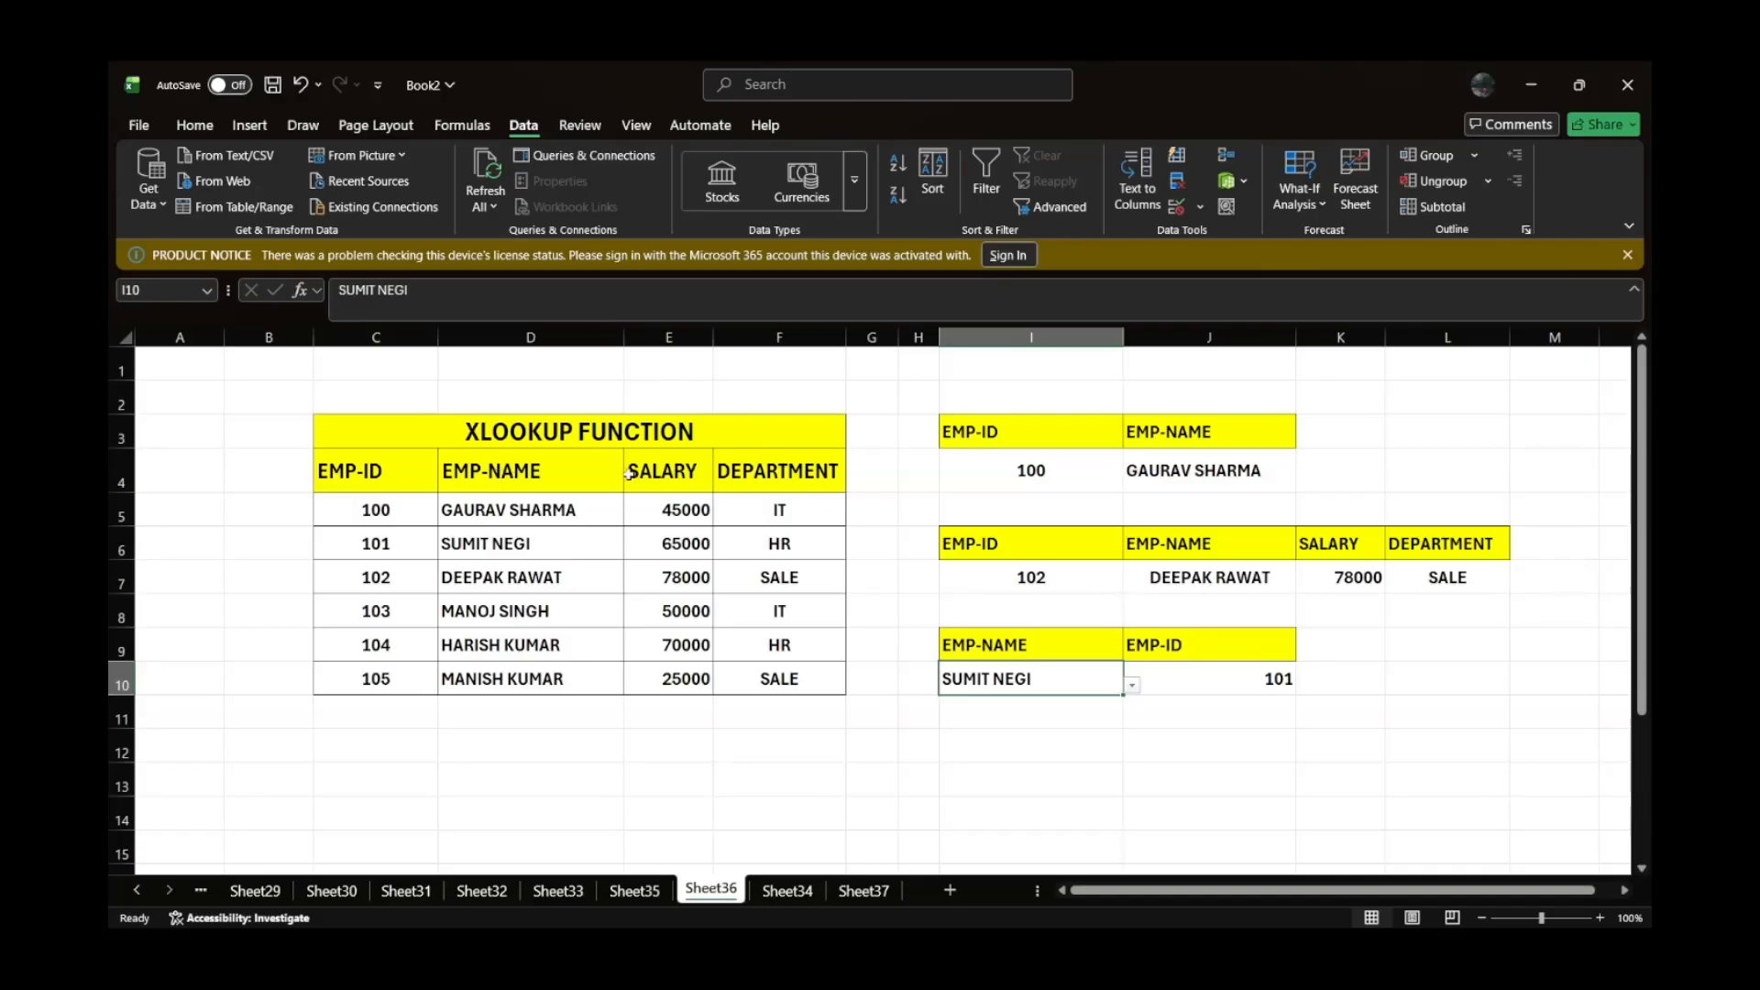
{"action": "left_click", "coordinate": [560, 437]}
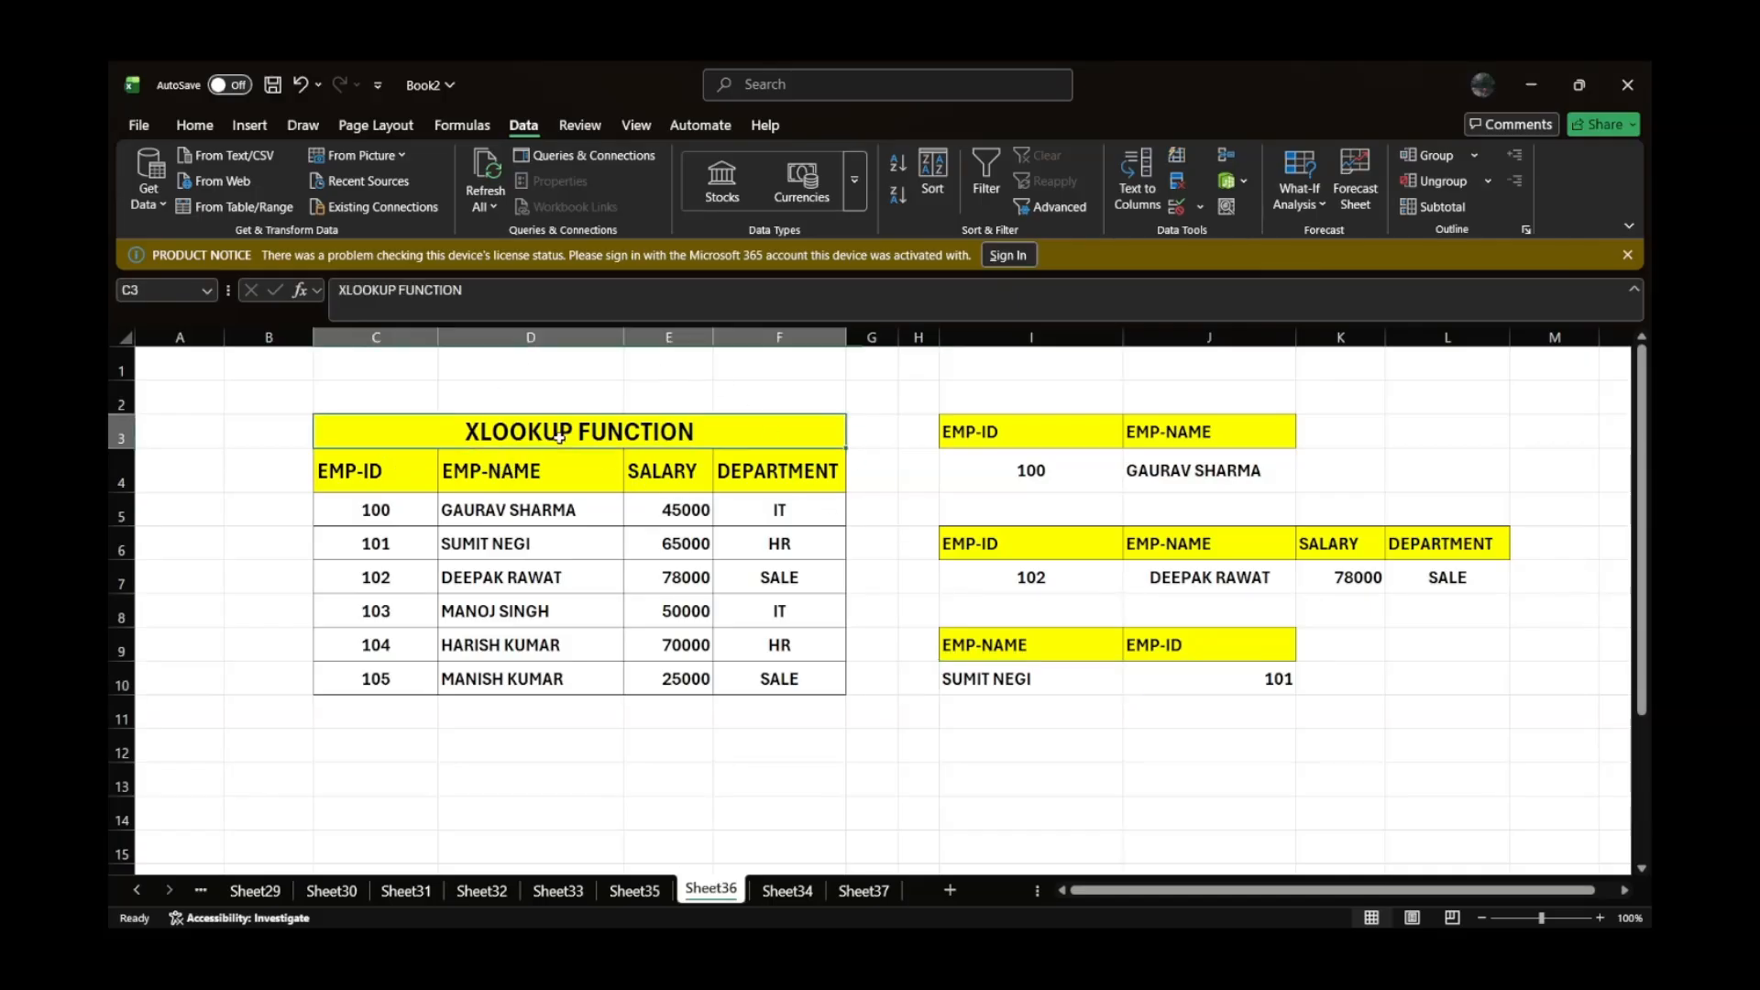